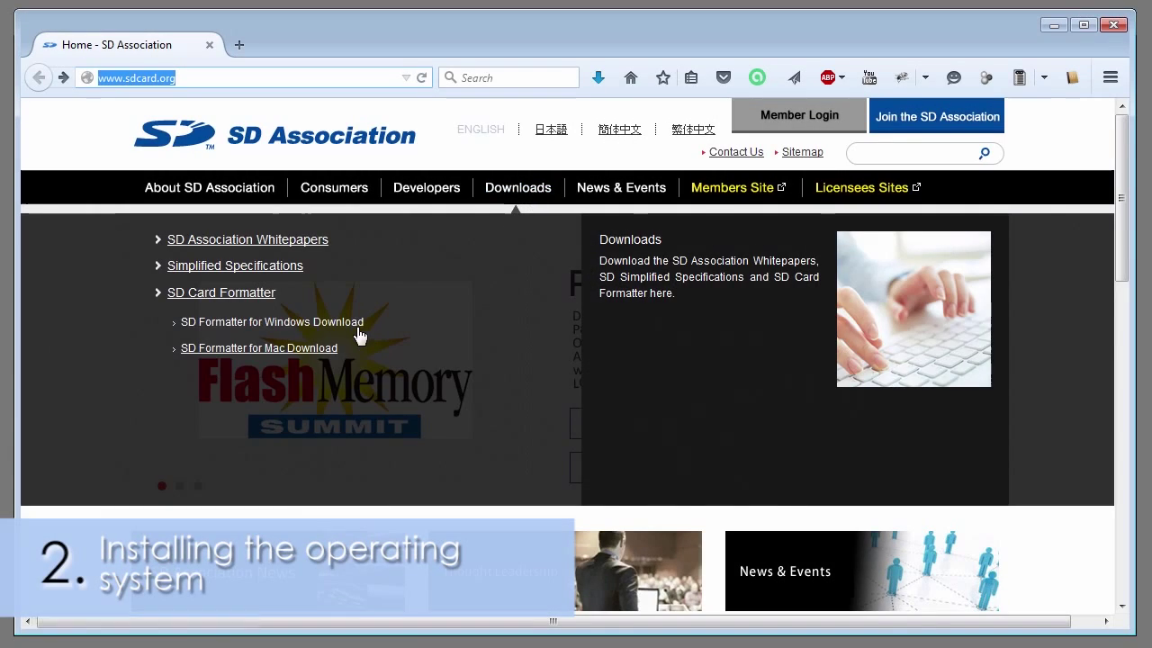
Step: Download SDFormatterv4.zip (6.0 MB) from the SD Formatter for Windows page, saving it to disk
{"action": "left_click", "coordinate": [347, 328]}
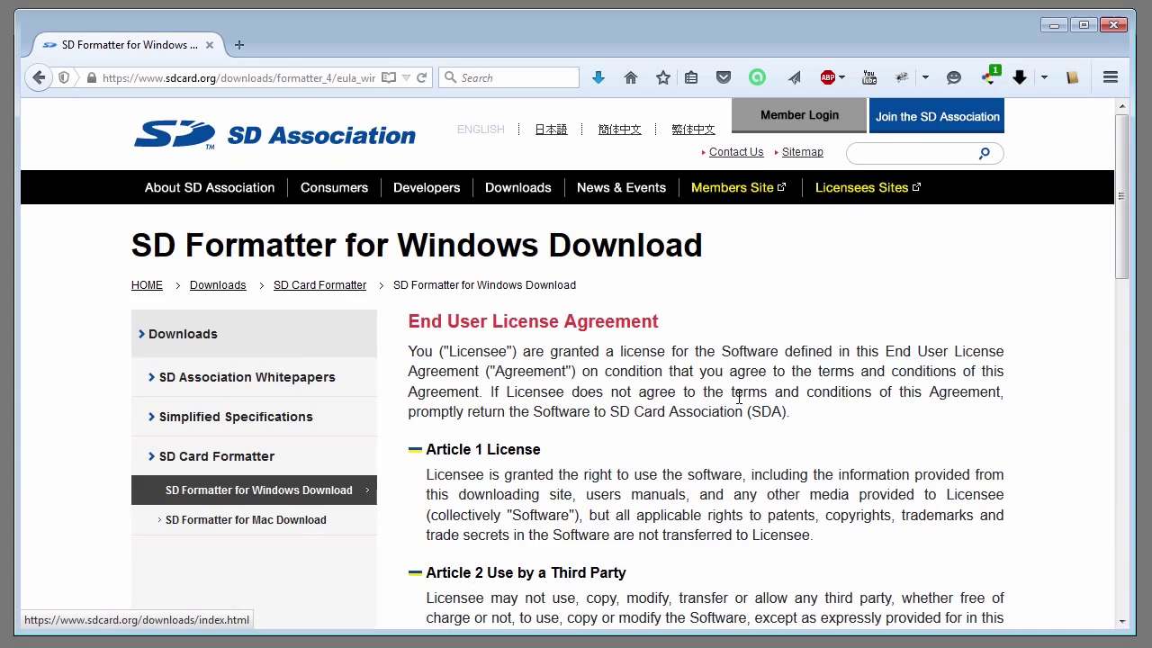
{"action": "scroll", "coordinate": [801, 432], "scroll_direction": "down", "scroll_amount": 15}
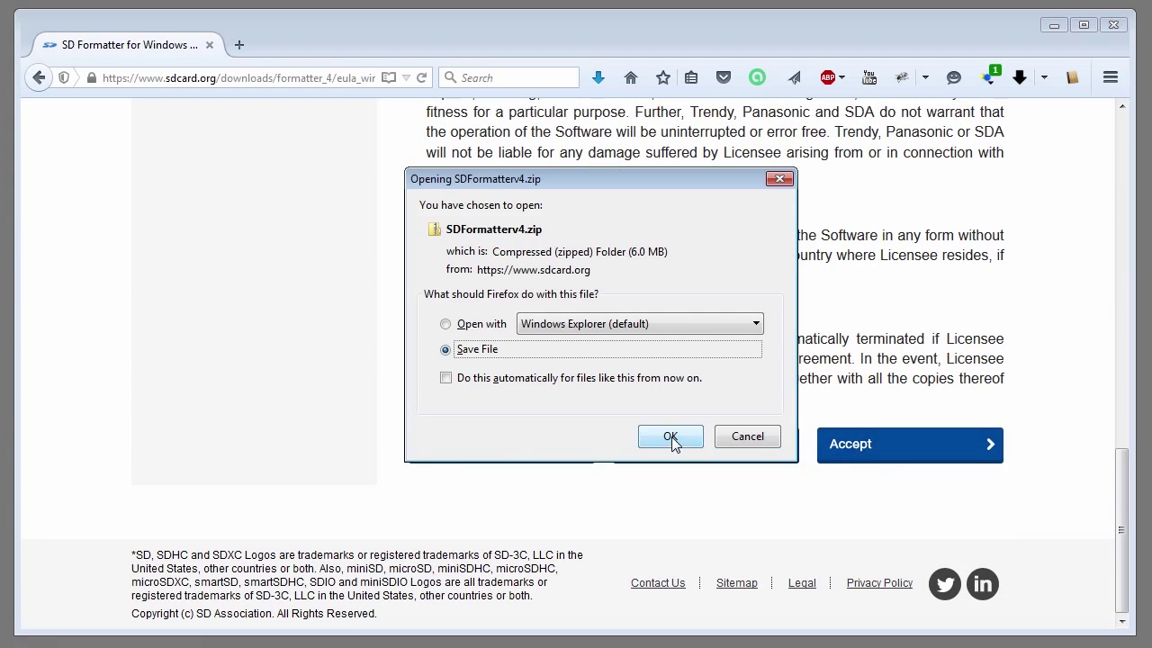
{"action": "left_click", "coordinate": [670, 438]}
{"action": "left_click", "coordinate": [720, 559]}
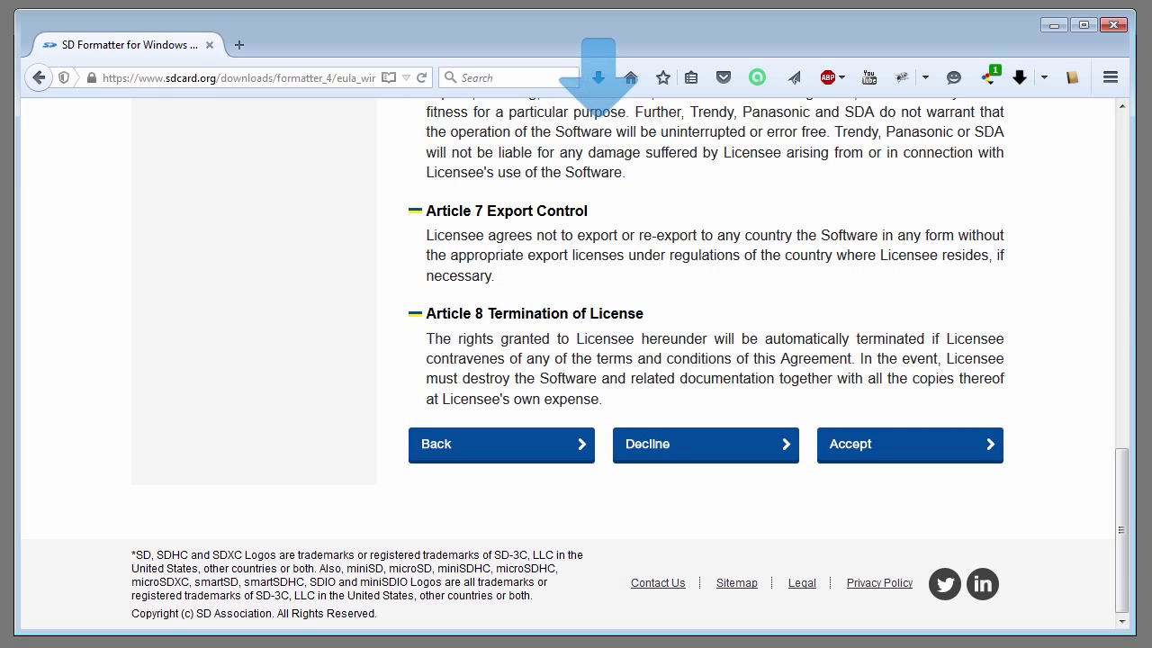
Step: Run setup.exe from the Downloads folder and complete the SDFormatter InstallShield wizard with default settings
{"action": "left_click", "coordinate": [1052, 25]}
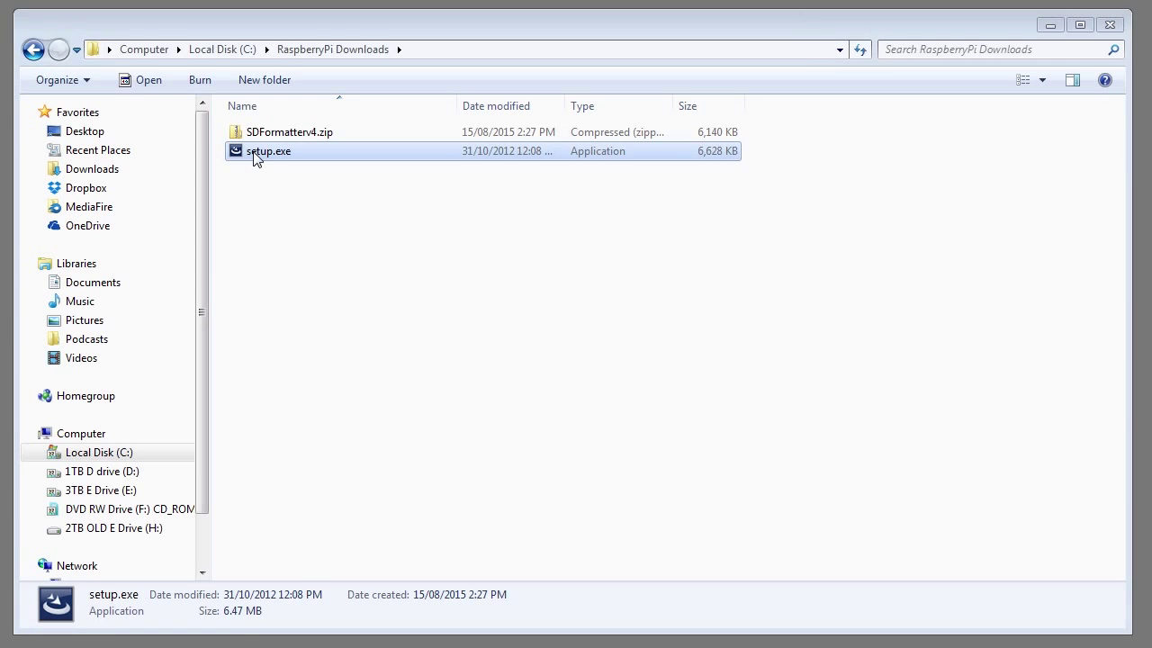
{"action": "double_click", "coordinate": [256, 156]}
{"action": "left_click", "coordinate": [632, 462]}
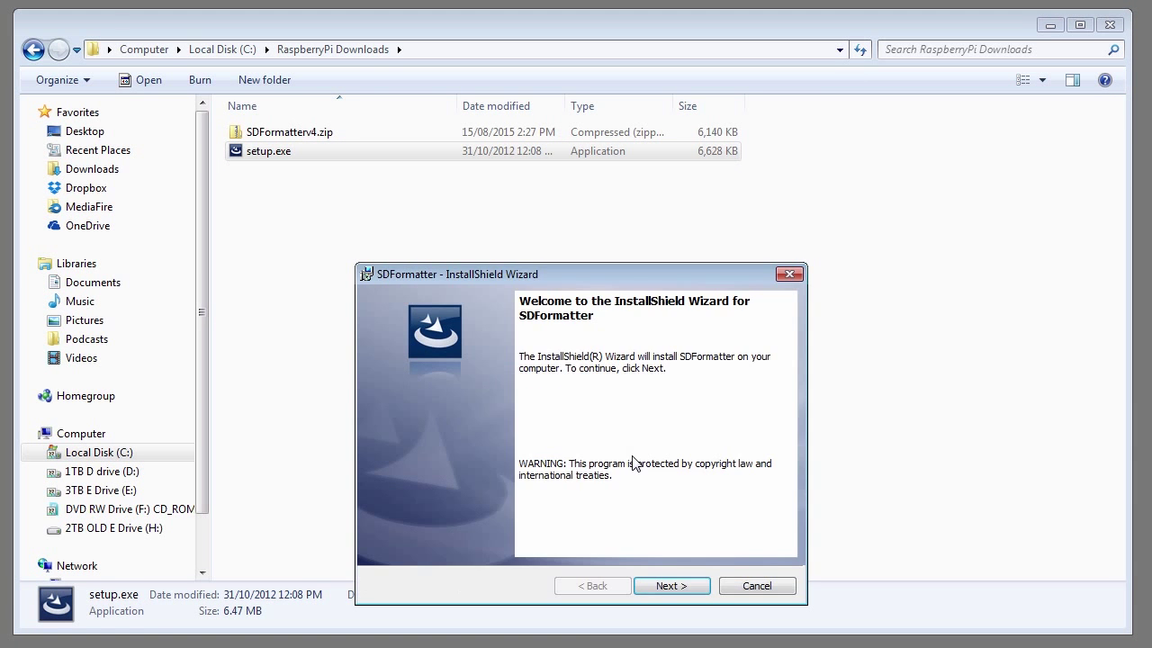
{"action": "left_click", "coordinate": [683, 587]}
{"action": "left_click", "coordinate": [683, 587]}
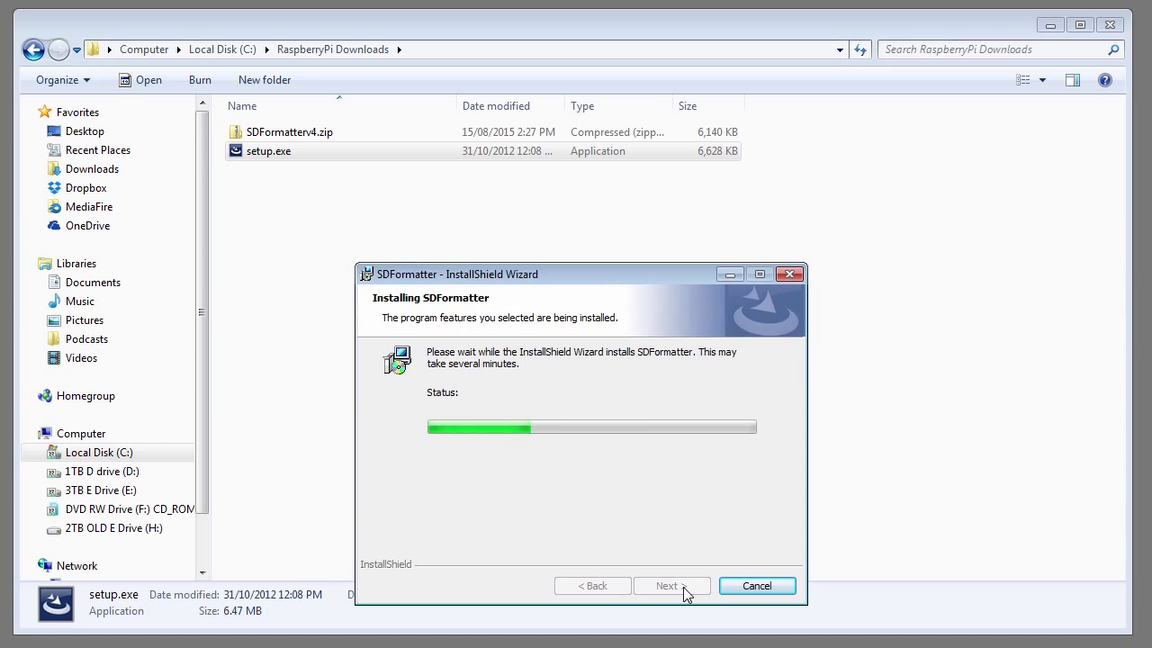
{"action": "left_click", "coordinate": [683, 587]}
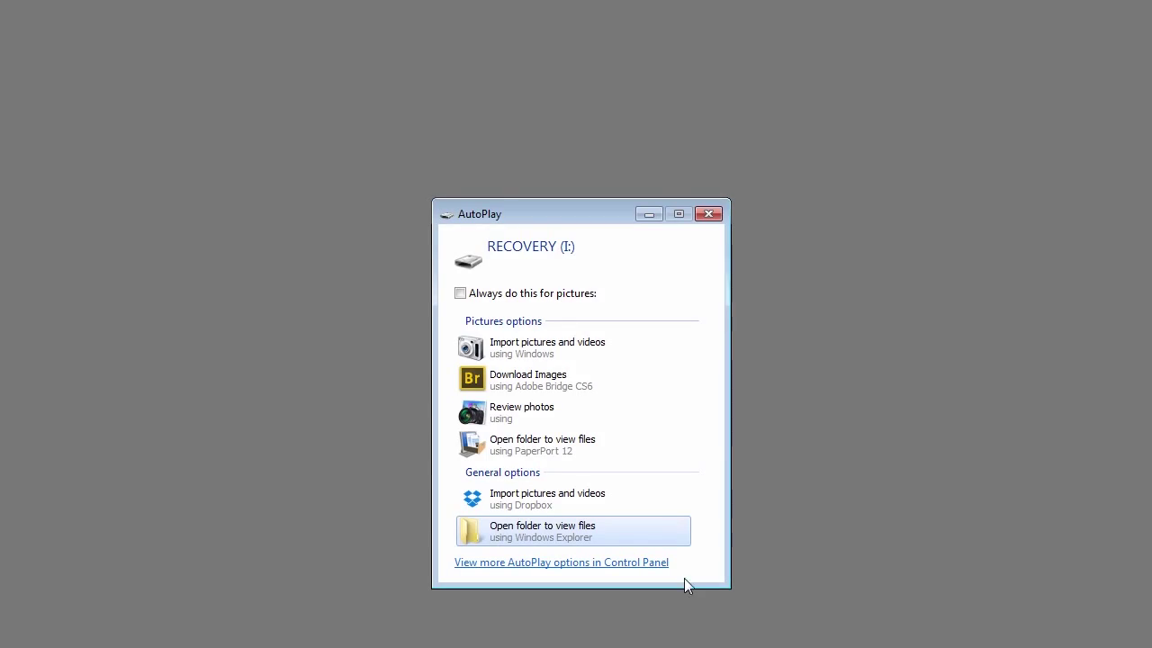
Step: Dismiss AutoPlay and turn FORMAT SIZE ADJUSTMENT ON in SD Formatter's options
{"action": "left_click", "coordinate": [710, 214]}
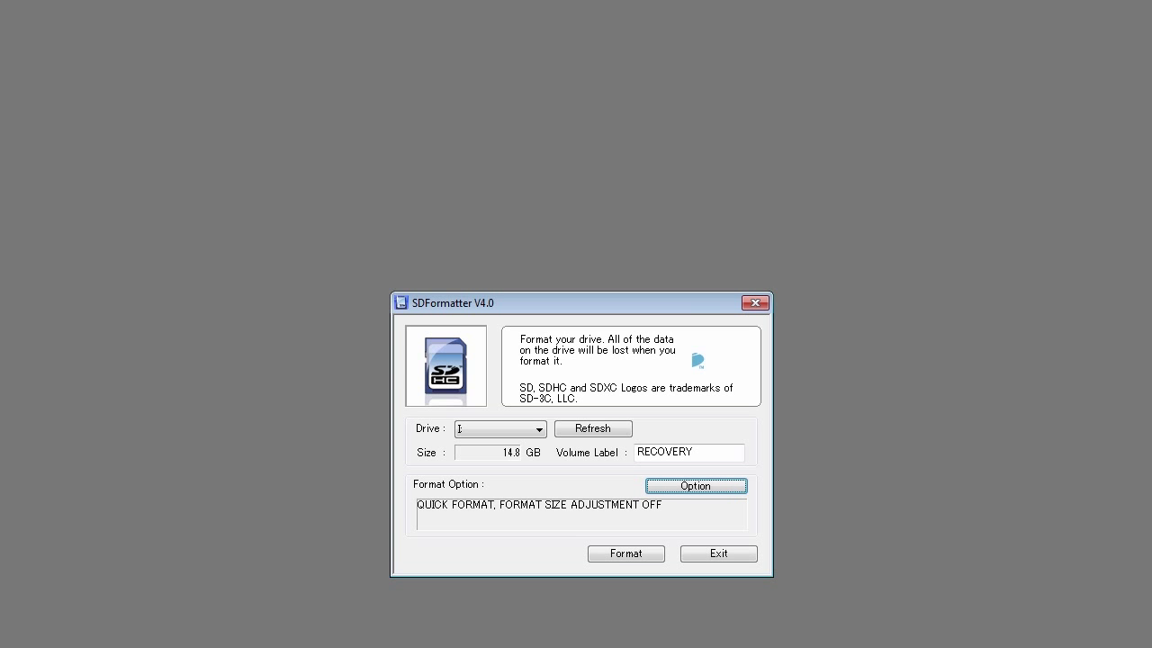
{"action": "left_click", "coordinate": [690, 484]}
{"action": "left_click", "coordinate": [632, 453]}
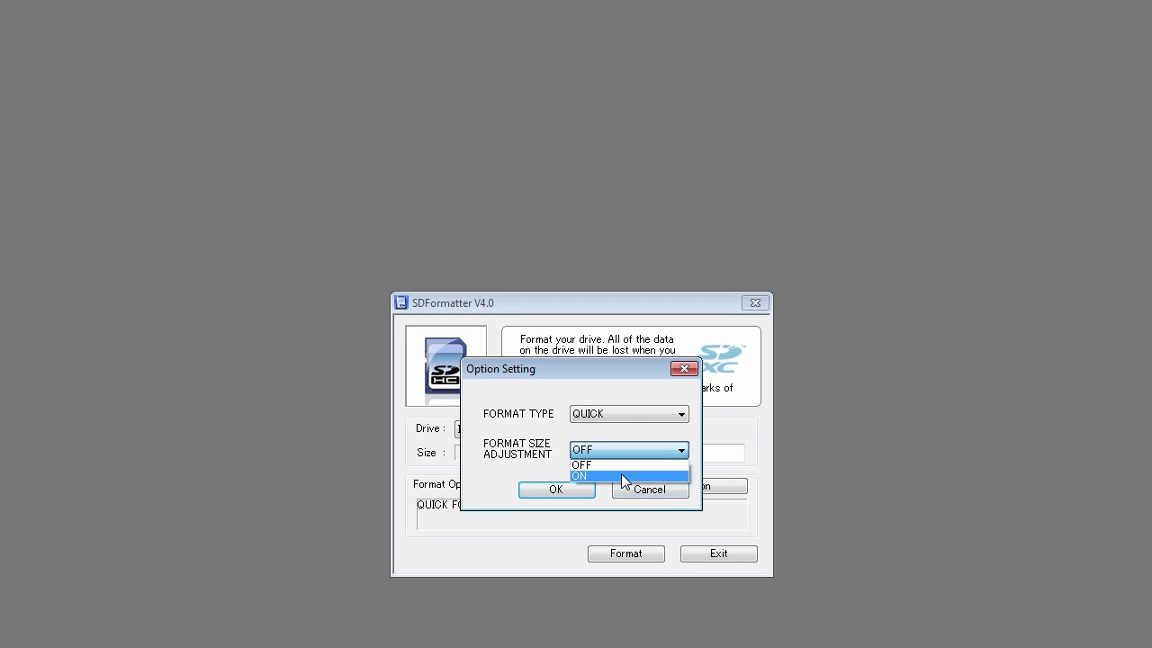
{"action": "left_click", "coordinate": [621, 473]}
{"action": "left_click", "coordinate": [576, 492]}
Step: Quick-format the RECOVERY (I:) card to FAT32, confirming both prompts
{"action": "left_click", "coordinate": [624, 554]}
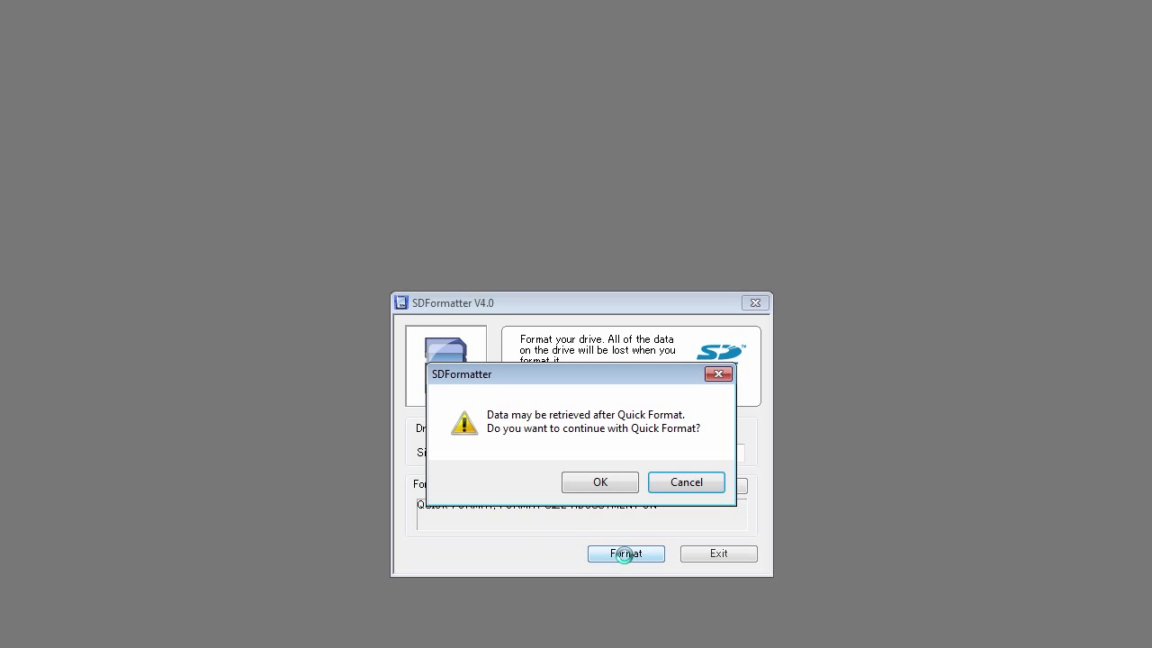
{"action": "left_click", "coordinate": [599, 485]}
{"action": "left_click", "coordinate": [599, 485]}
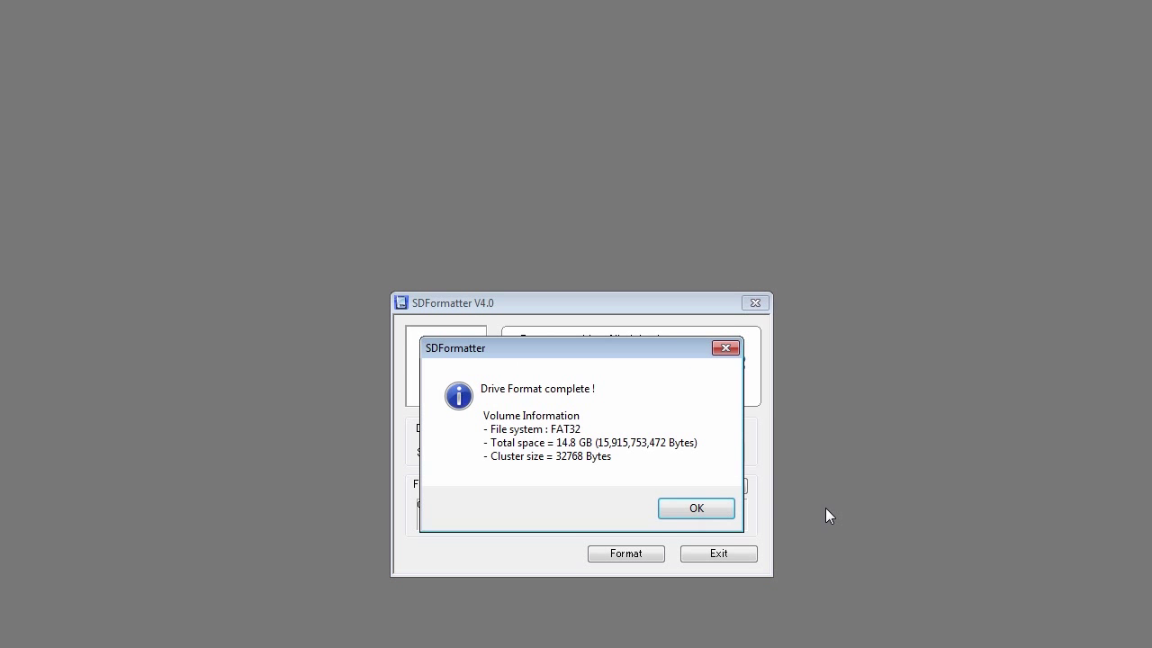
{"action": "left_click", "coordinate": [718, 509]}
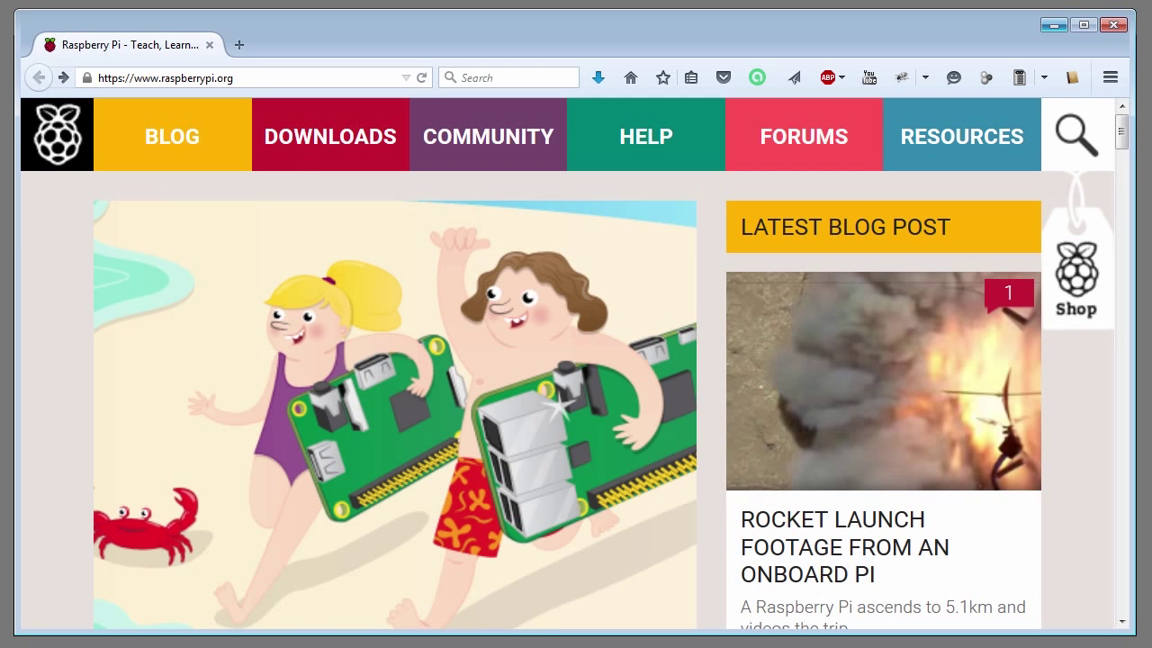
Step: Save NOOBS_v1_4_1.zip (742 MB, version 1.4.1) from raspberrypi.org's Downloads page
{"action": "left_click", "coordinate": [327, 136]}
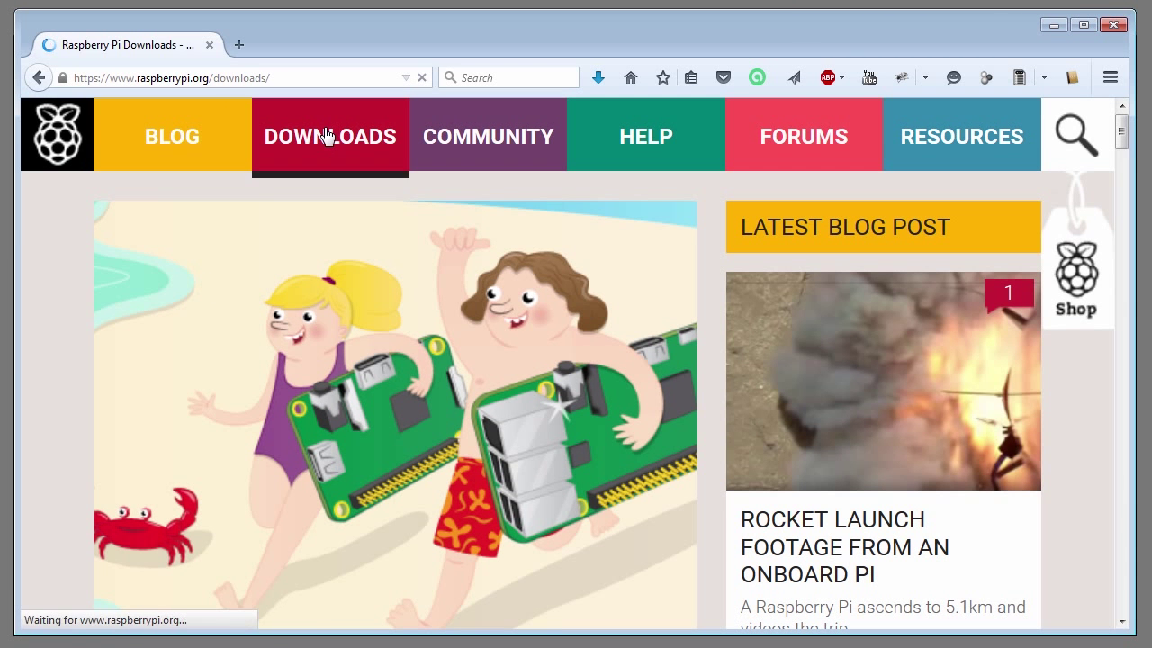
{"action": "scroll", "coordinate": [998, 454], "scroll_direction": "down", "scroll_amount": 5}
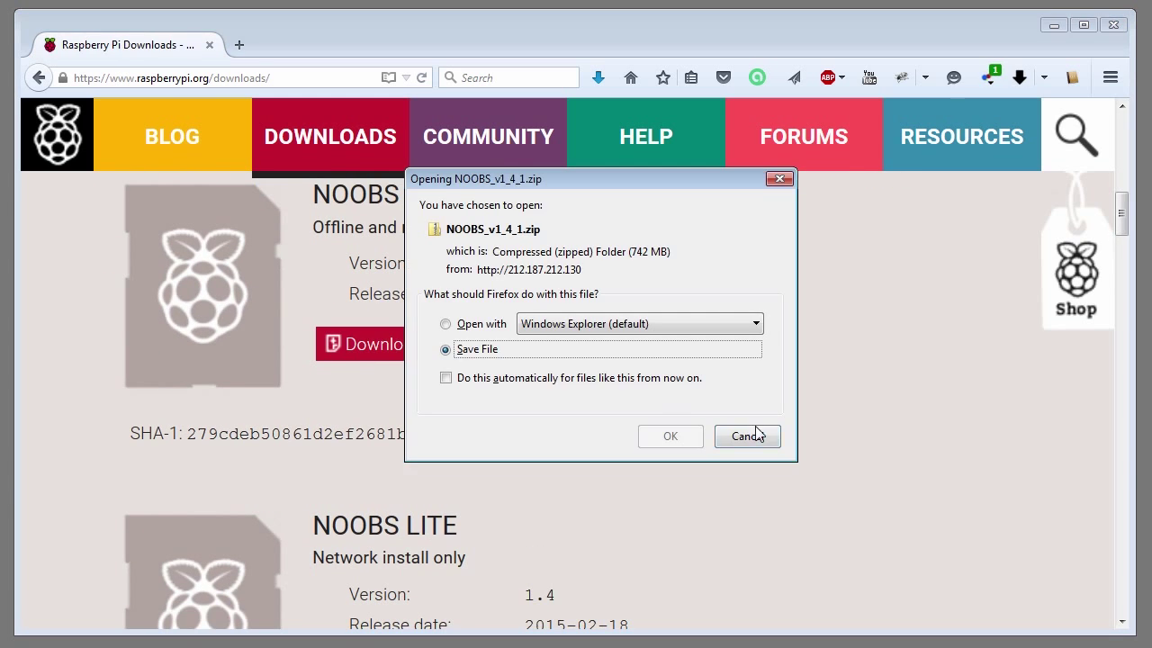
{"action": "left_click", "coordinate": [670, 436]}
{"action": "left_click", "coordinate": [722, 560]}
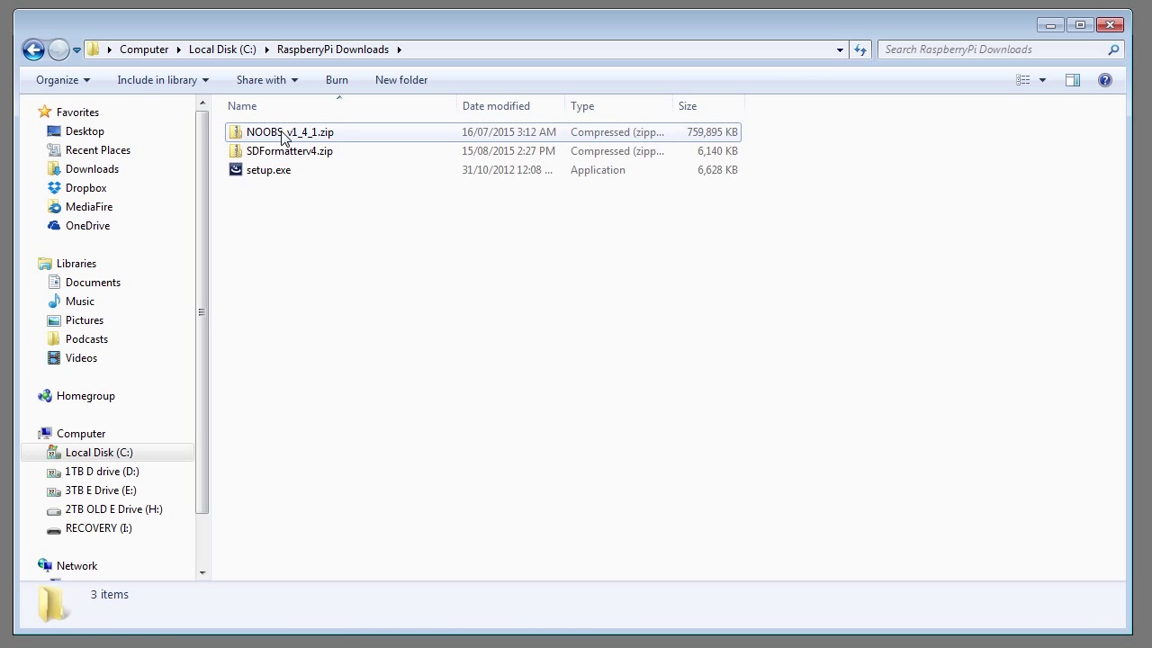
Step: Extract the NOOBS zip into a NOOBS_v1_4_1 folder and open it
{"action": "right_click", "coordinate": [283, 135]}
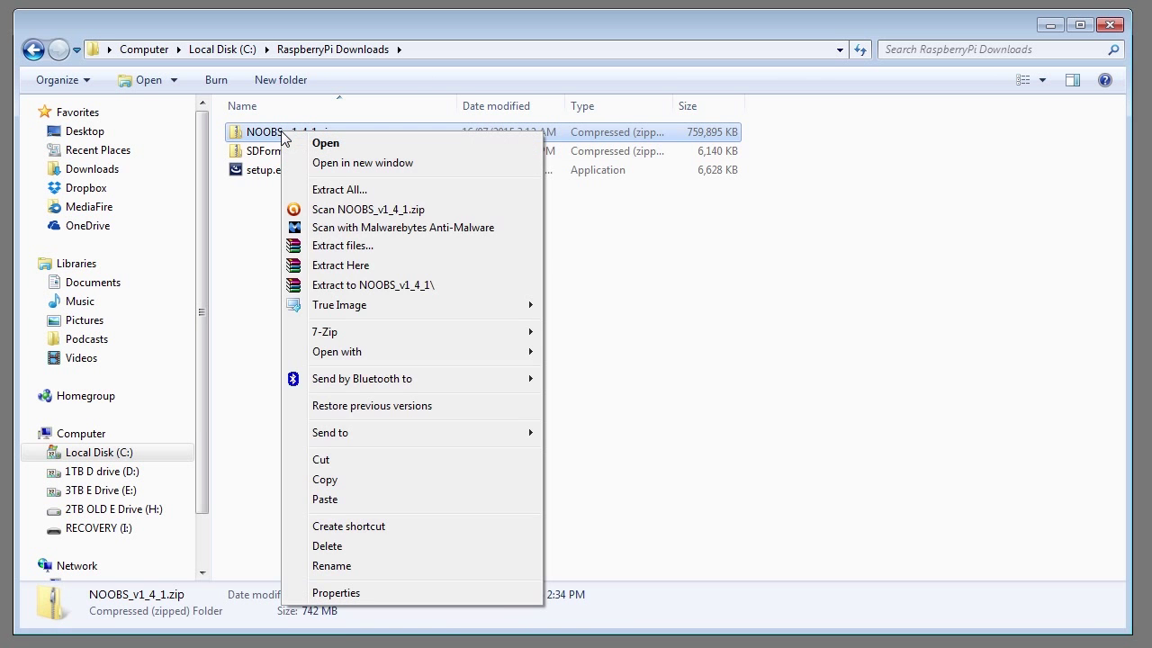
{"action": "left_click", "coordinate": [378, 286]}
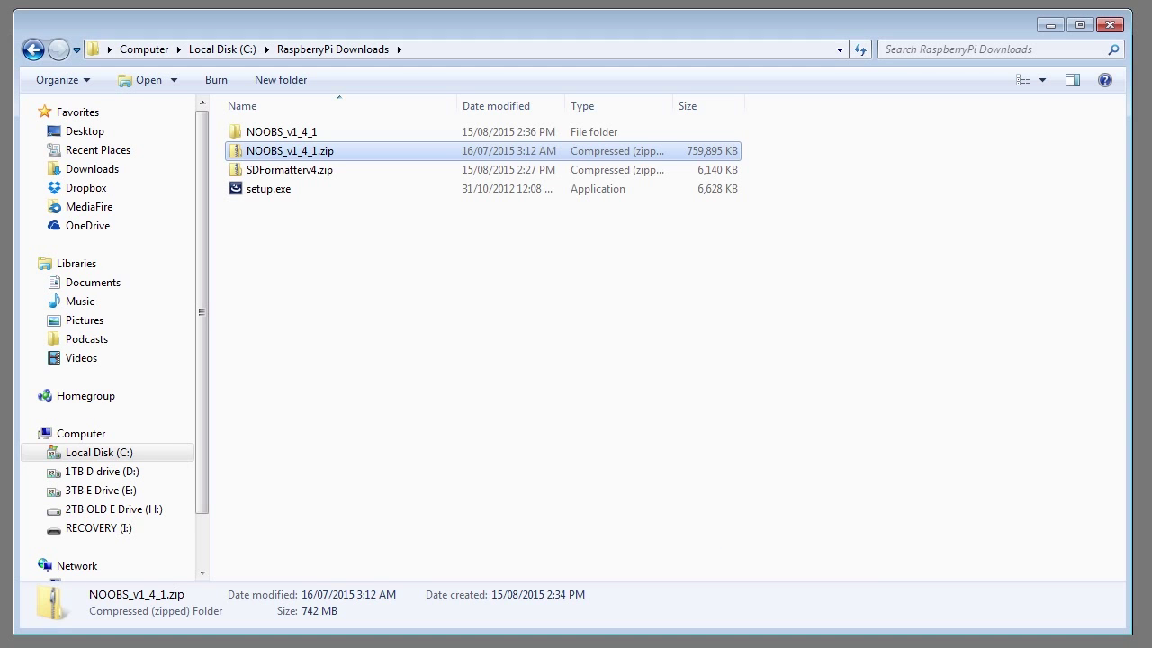
{"action": "double_click", "coordinate": [270, 132]}
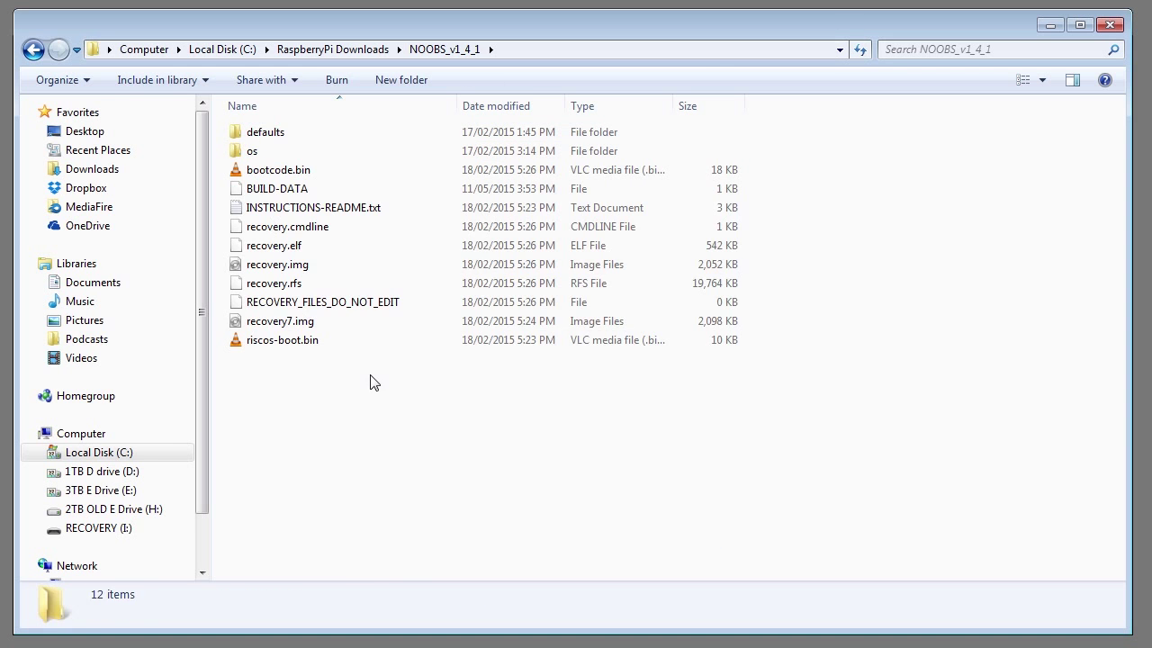
Step: Copy all 12 NOOBS files onto the empty RECOVERY (I:) drive
{"action": "left_click_drag", "start_coordinate": [369, 370], "coordinate": [248, 128]}
{"action": "right_click", "coordinate": [265, 245]}
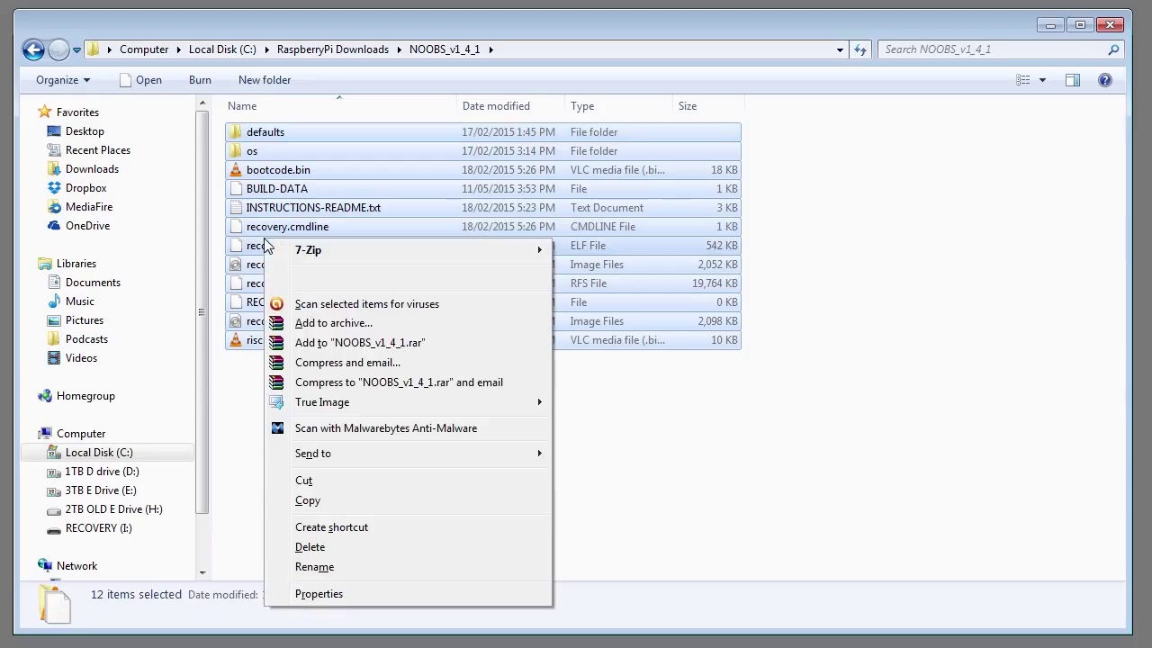
{"action": "left_click", "coordinate": [308, 500]}
{"action": "left_click", "coordinate": [99, 528]}
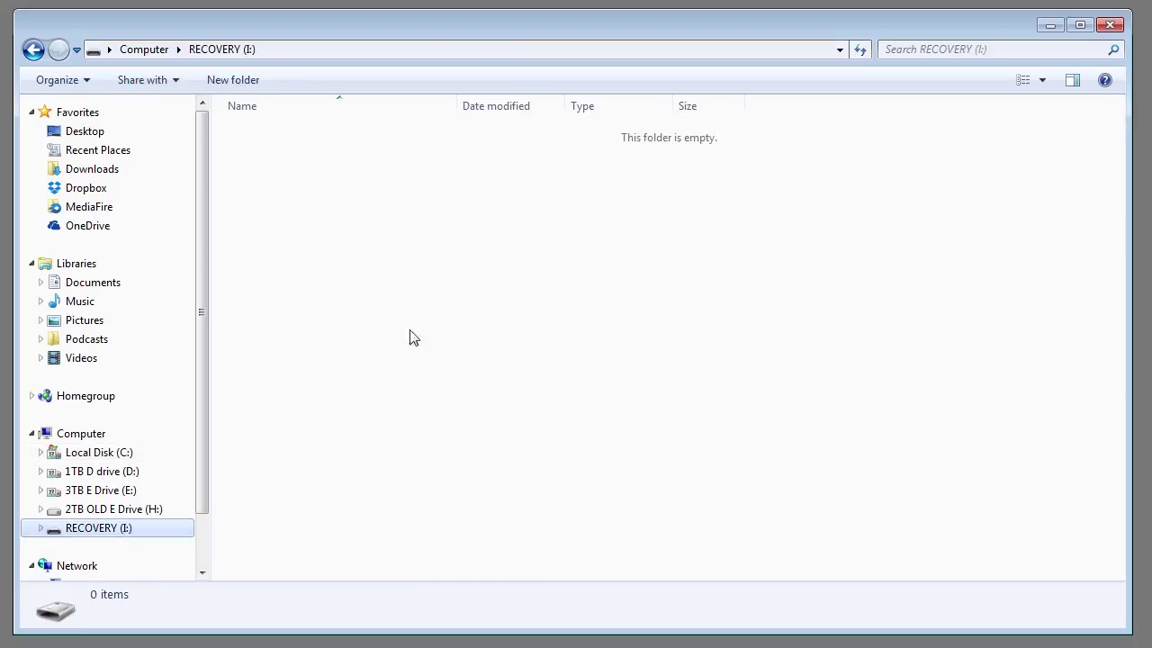
{"action": "right_click", "coordinate": [403, 282]}
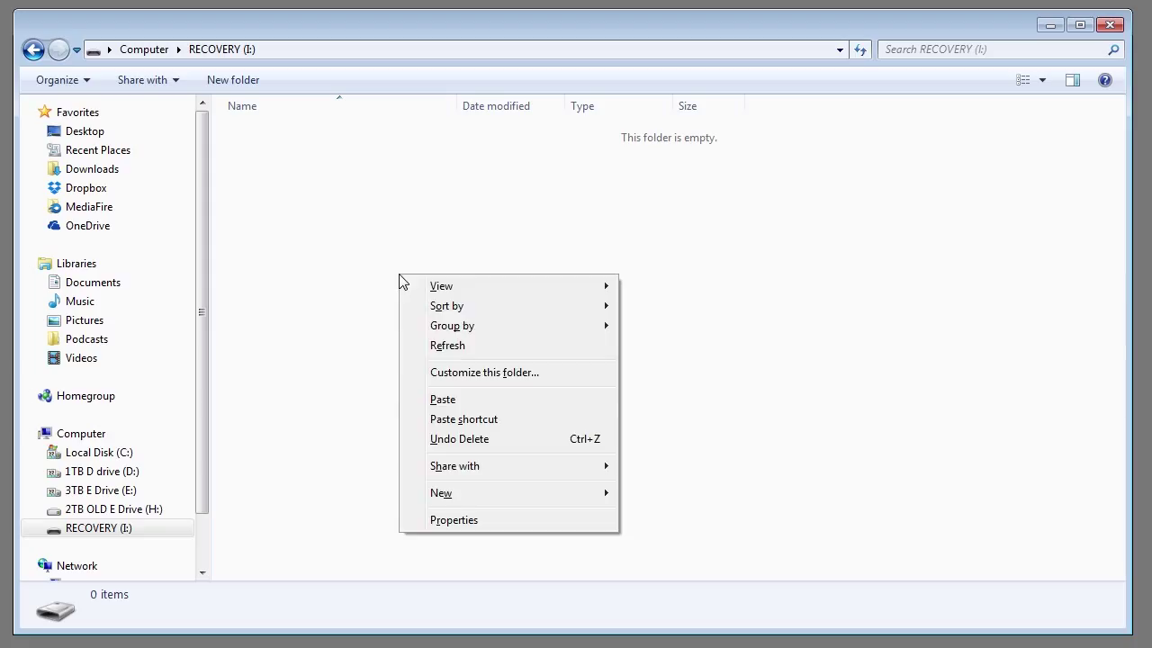
{"action": "left_click", "coordinate": [443, 403]}
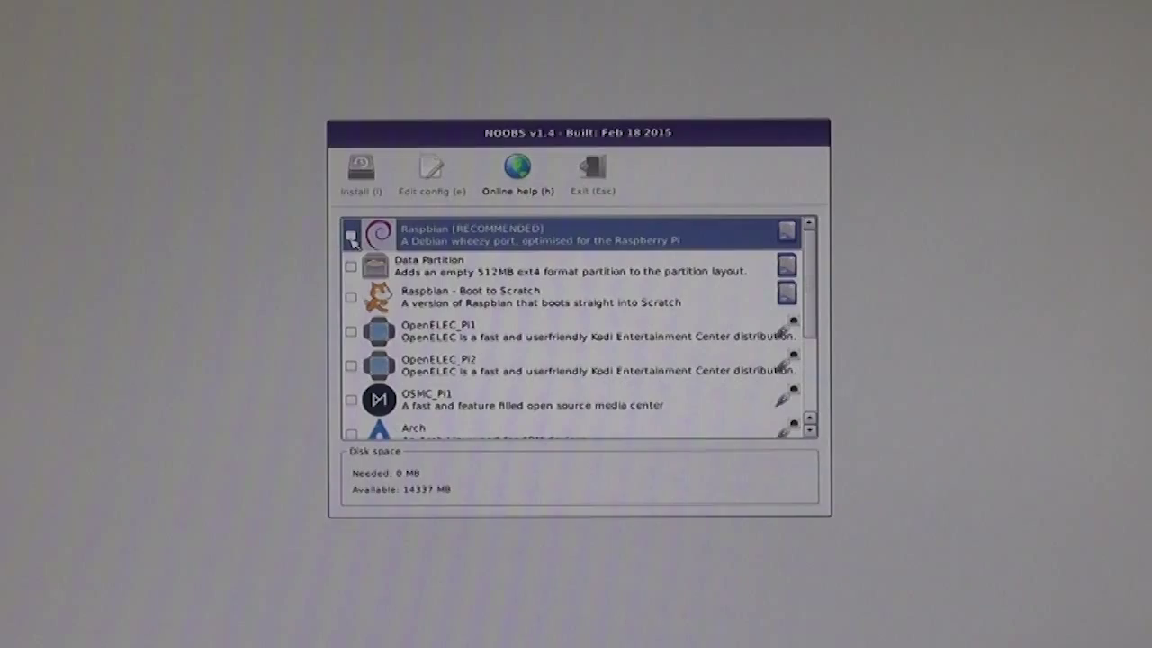
Step: Tick Raspbian, set the language to English (US), and confirm installing it over the SD card
{"action": "left_click", "coordinate": [351, 236]}
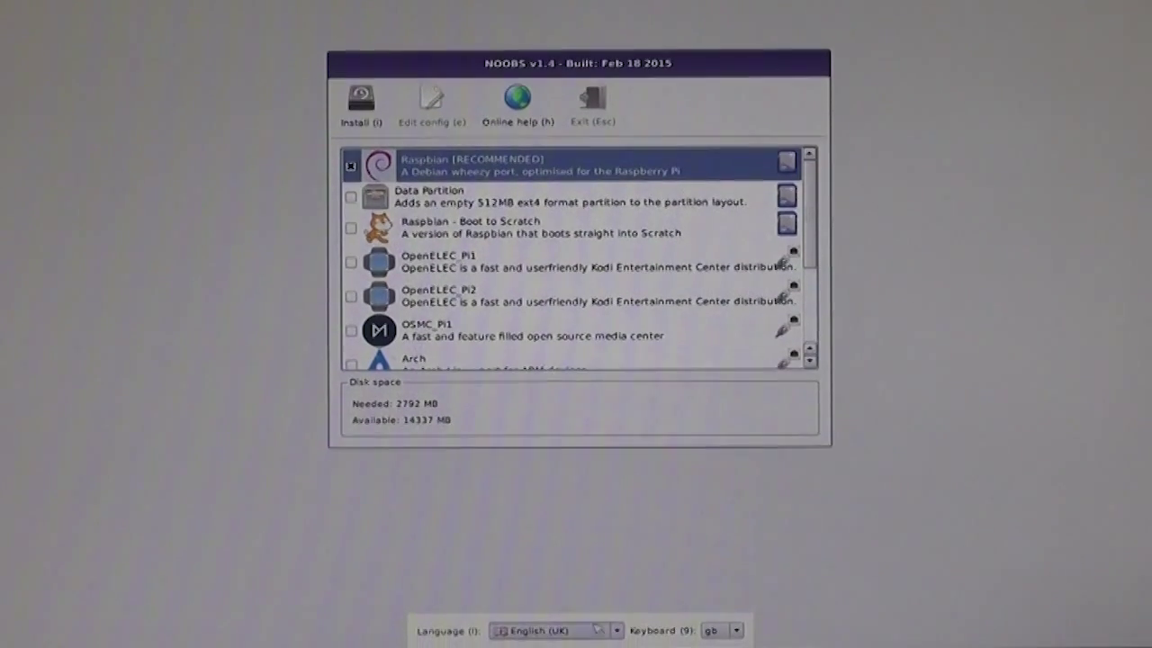
{"action": "left_click", "coordinate": [617, 630]}
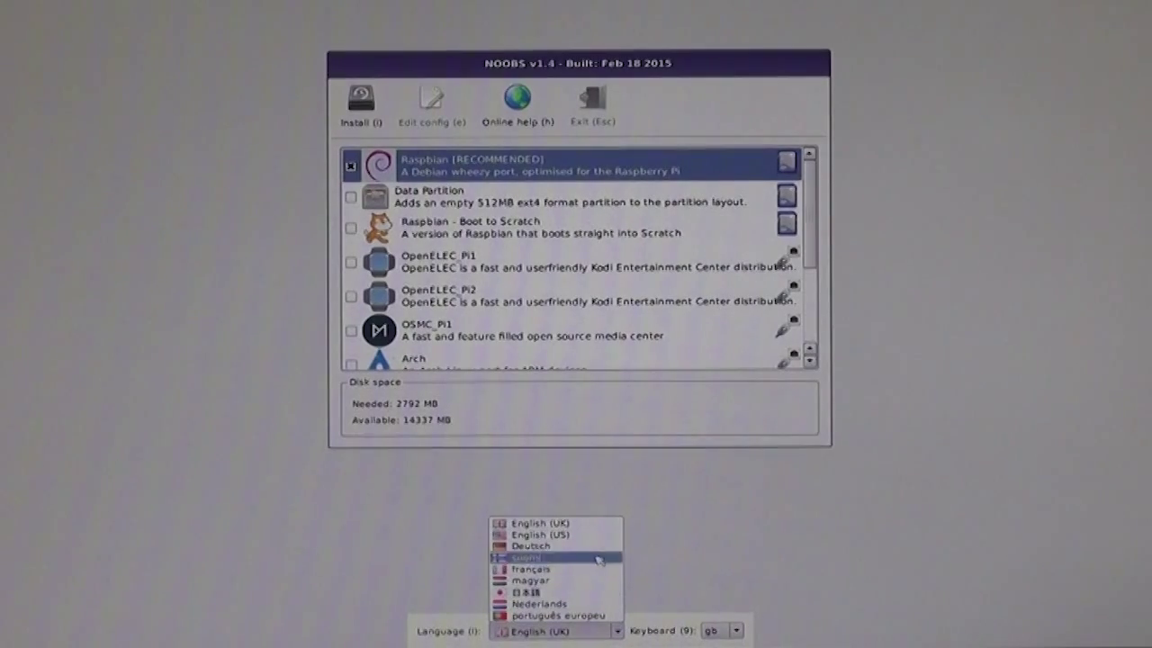
{"action": "left_click", "coordinate": [569, 535]}
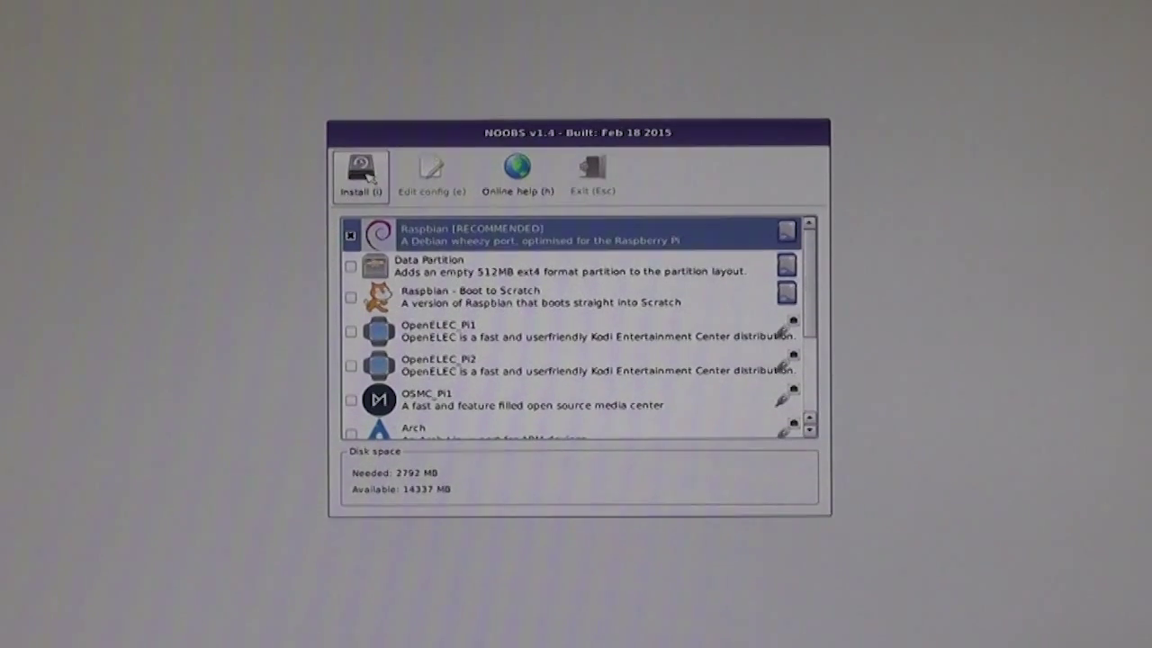
{"action": "left_click", "coordinate": [362, 176]}
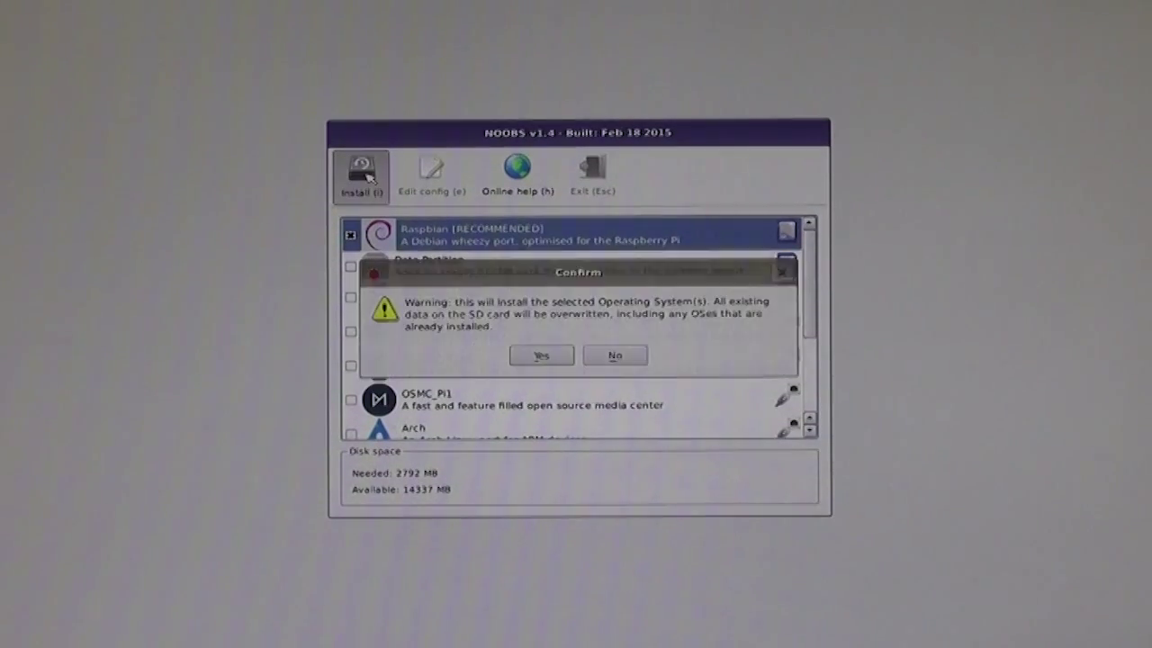
{"action": "left_click", "coordinate": [547, 357]}
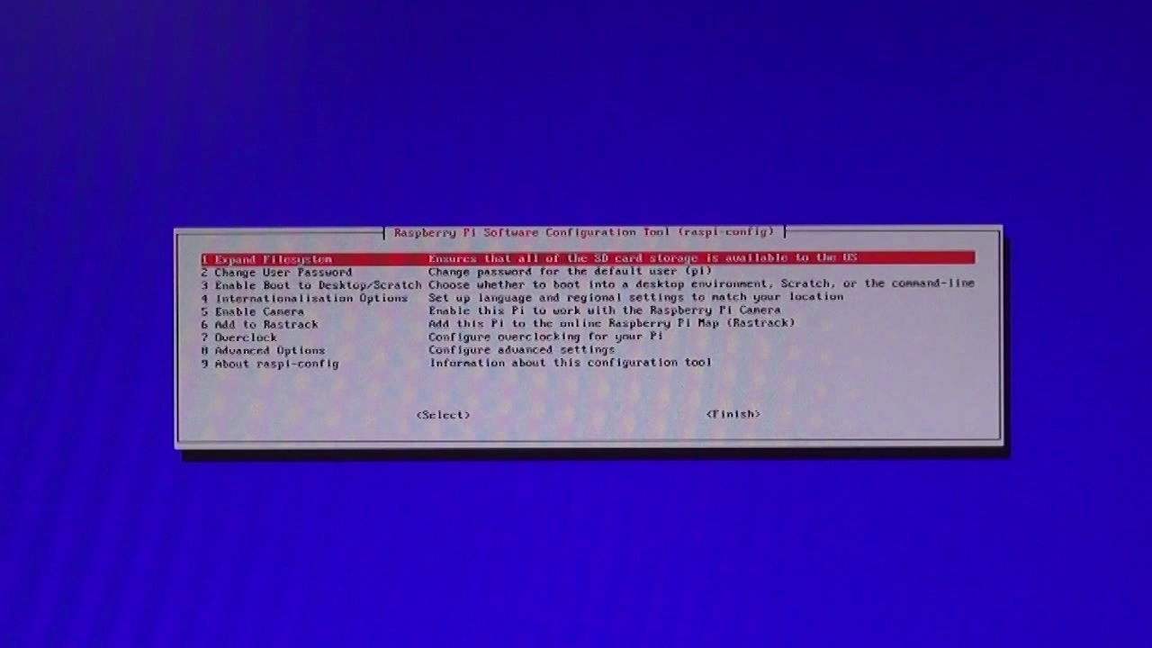
Step: In raspi-config Boot Options, select 'Desktop Log in as user pi'
{"action": "key", "text": "Down"}
{"action": "key", "text": "Down"}
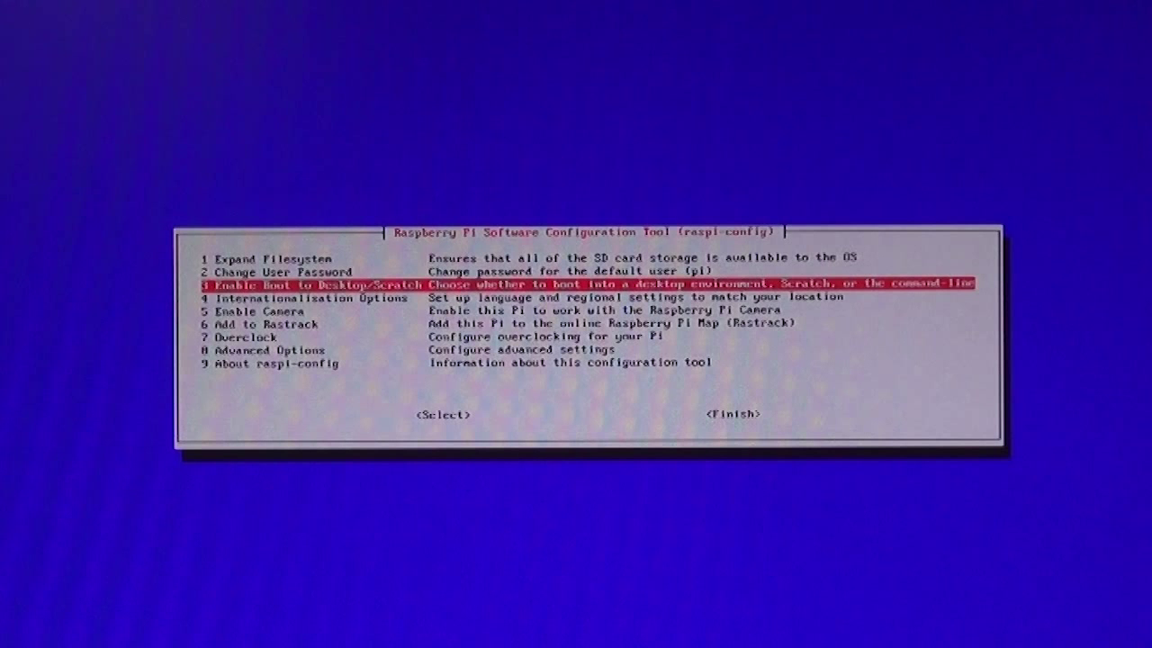
{"action": "key", "text": "Return"}
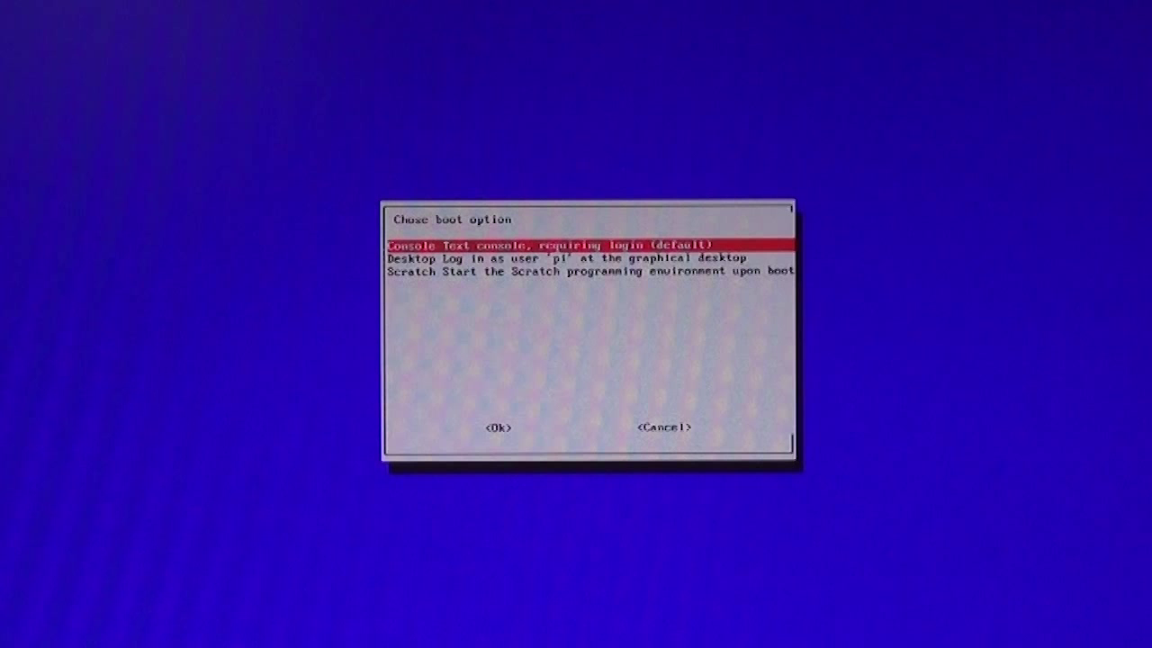
{"action": "key", "text": "Down"}
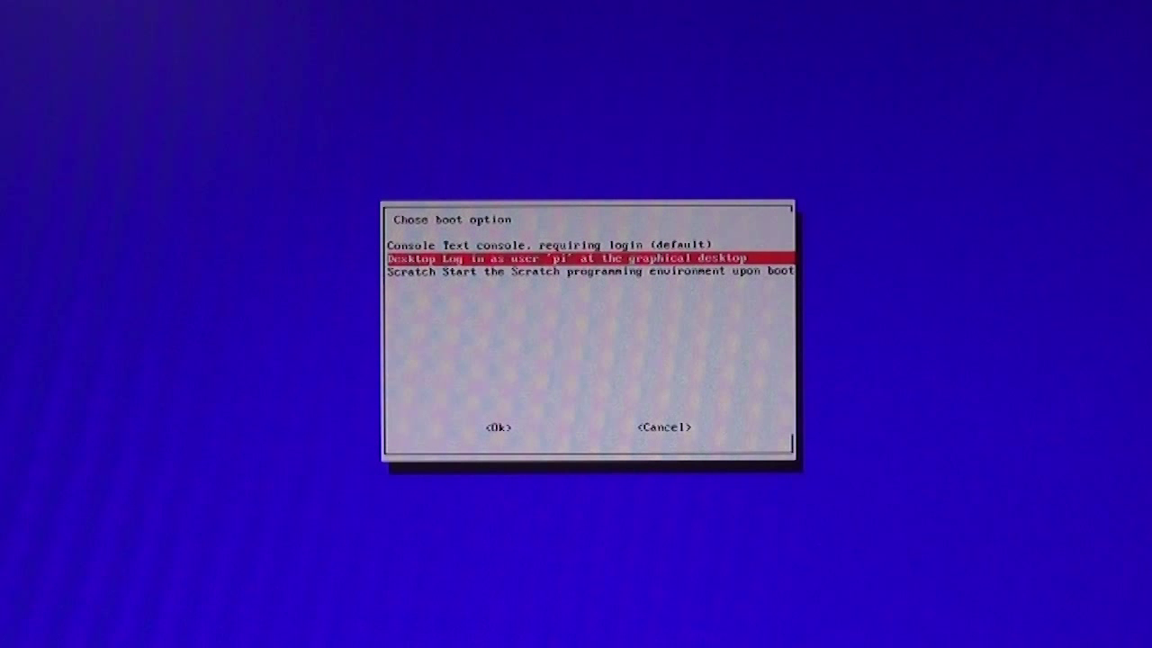
{"action": "key", "text": "Return"}
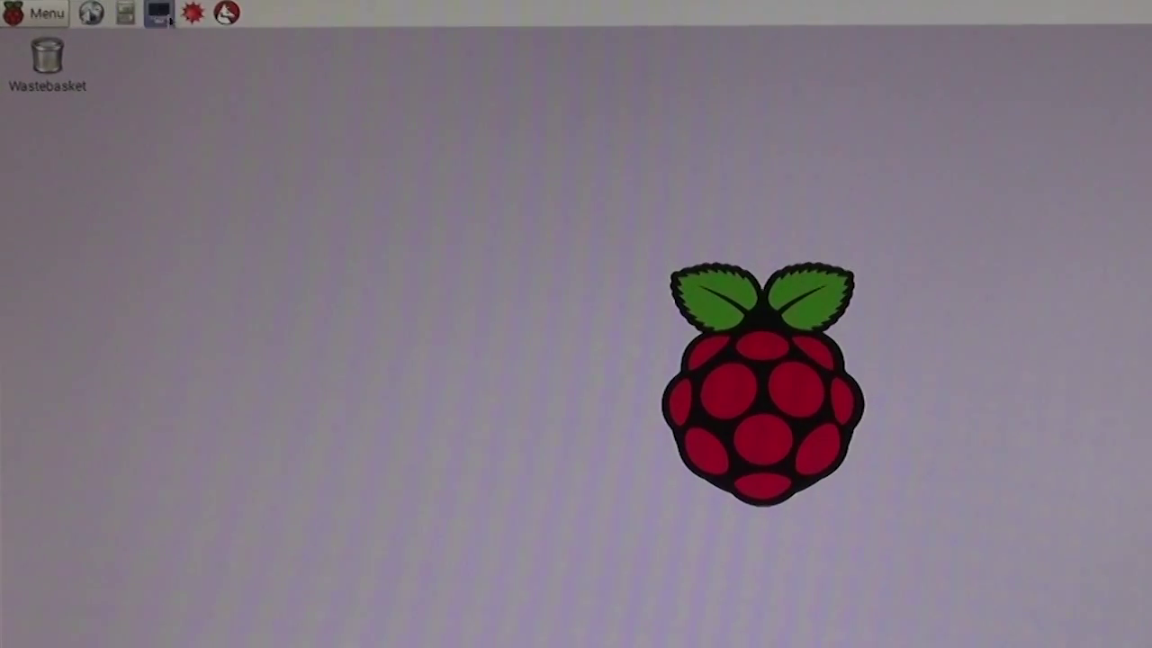
Step: Open LXTerminal and change its Monospace Regular font size from 10 to 14 in Preferences
{"action": "left_click", "coordinate": [175, 24]}
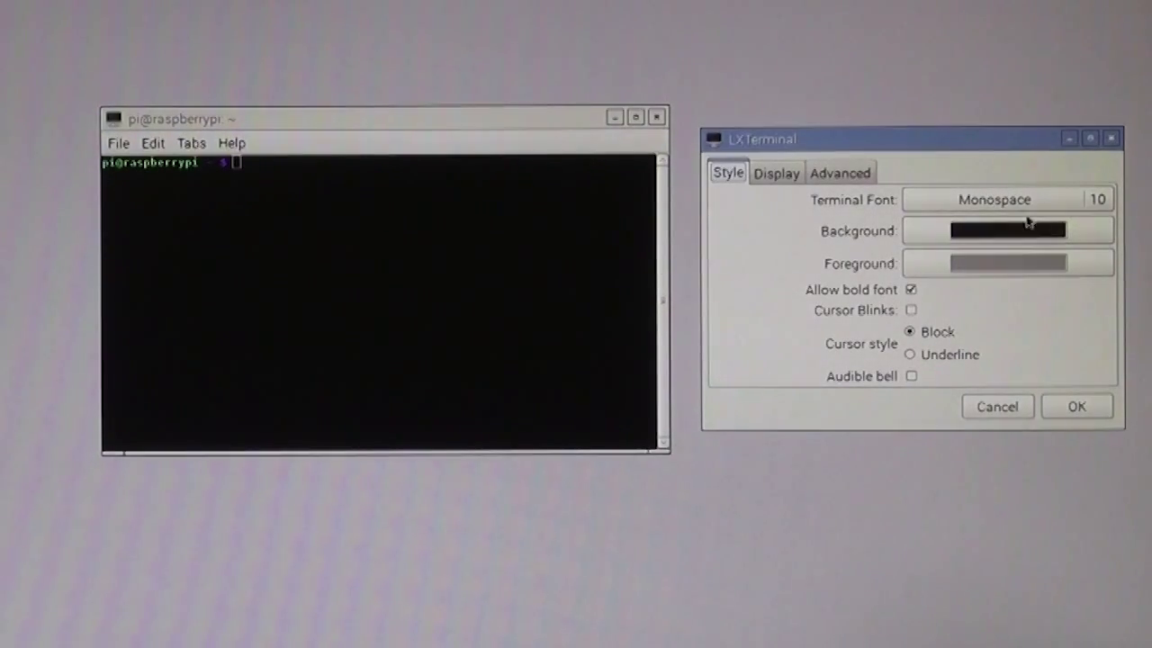
{"action": "left_click", "coordinate": [1103, 198]}
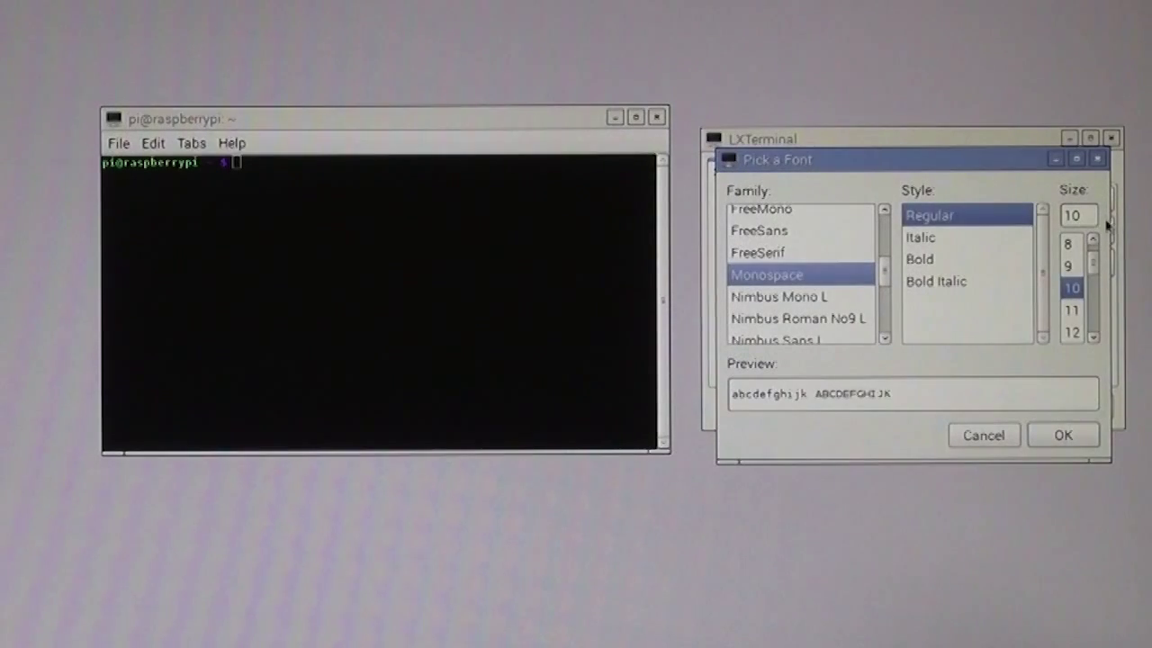
{"action": "left_click", "coordinate": [1092, 336]}
{"action": "left_click", "coordinate": [1092, 337]}
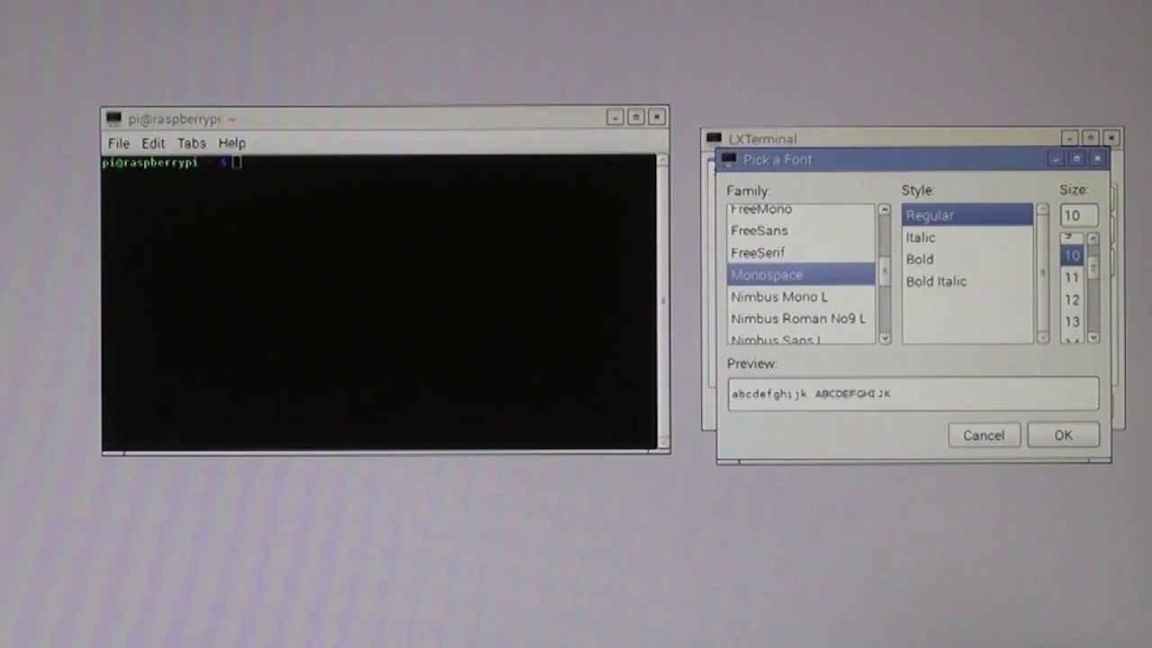
{"action": "left_click", "coordinate": [1092, 337]}
{"action": "left_click", "coordinate": [1071, 332]}
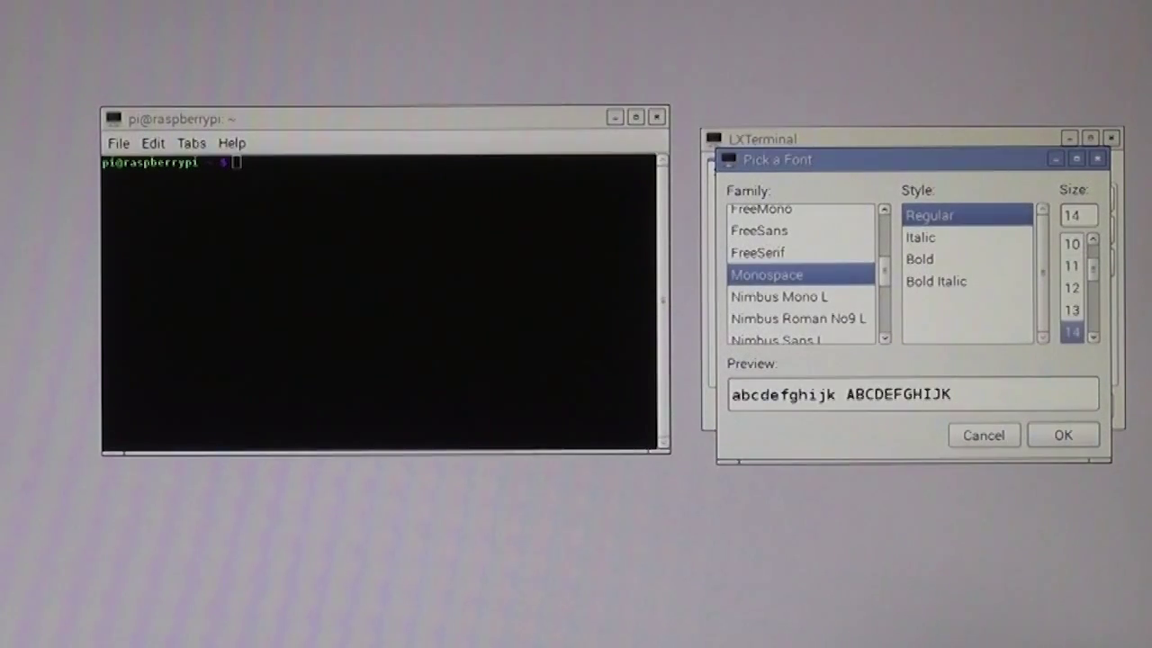
{"action": "left_click", "coordinate": [1061, 436]}
{"action": "left_click", "coordinate": [1054, 407]}
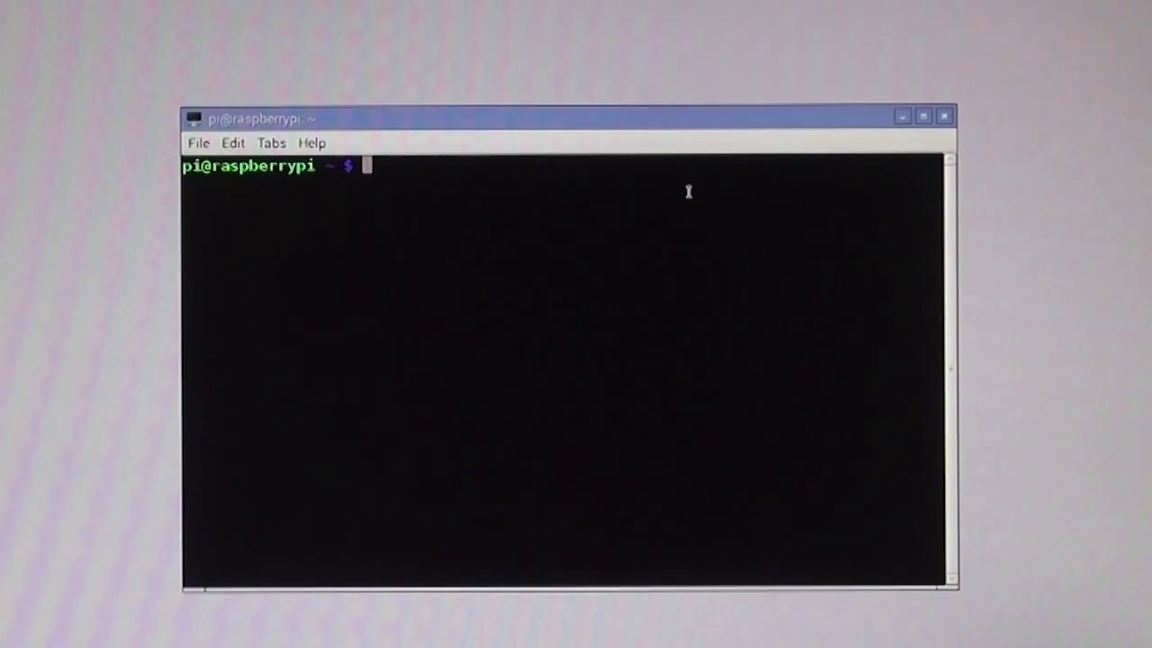
Step: Run ifconfig and netstat -r to show address 192.168.1.68 and gateway BigPond.BigPond
{"action": "type", "text": "ifconfig"}
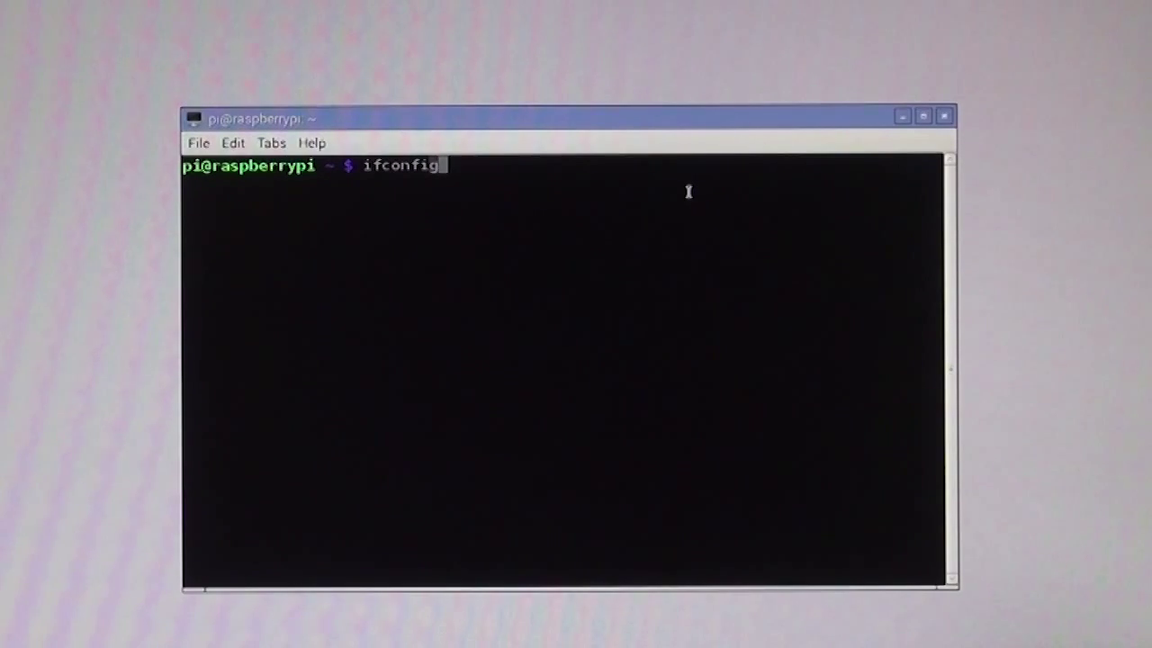
{"action": "key", "text": "Return"}
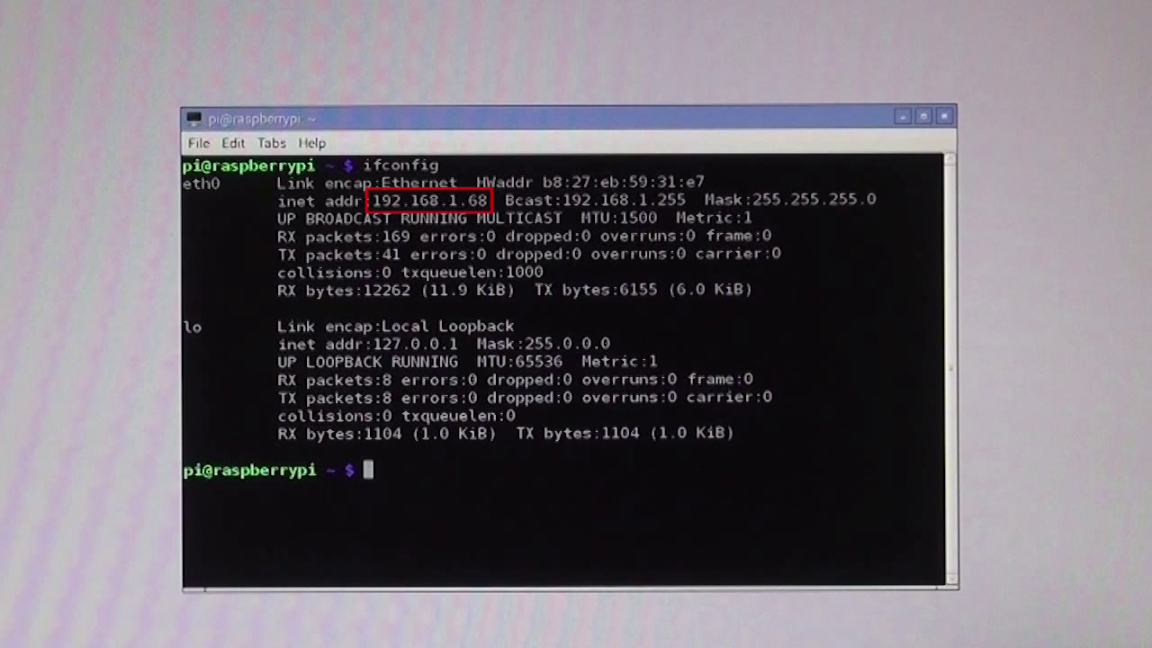
{"action": "type", "text": "netst"}
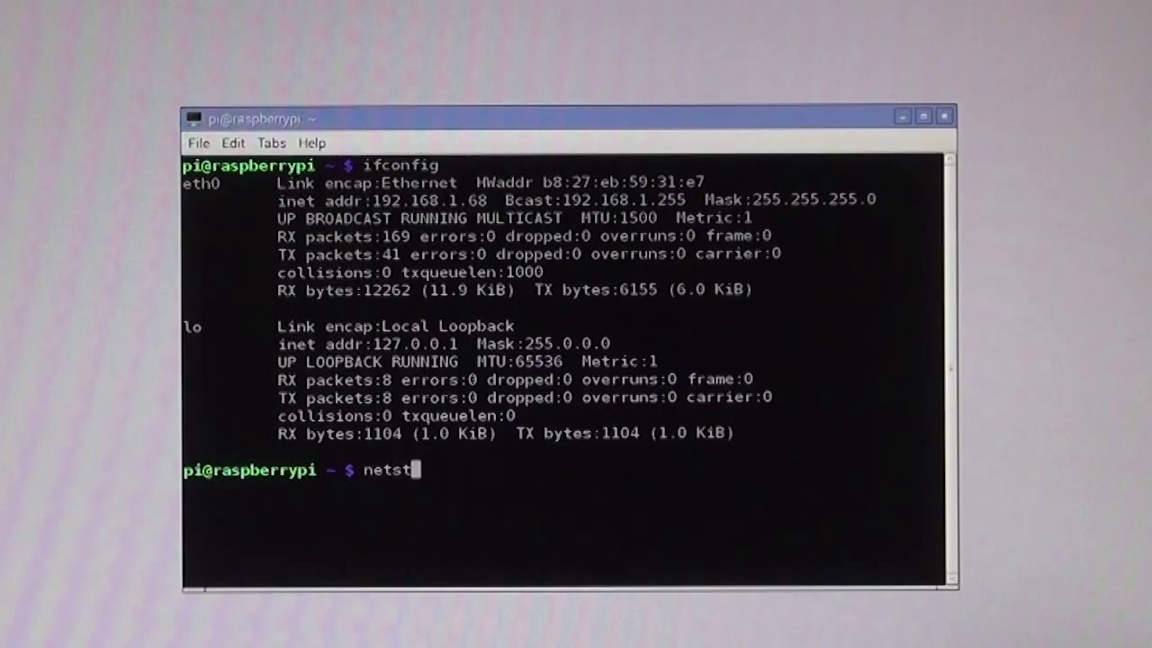
{"action": "type", "text": "a -r"}
{"action": "key", "text": "BackSpace"}
{"action": "key", "text": "BackSpace"}
{"action": "key", "text": "BackSpace"}
{"action": "type", "text": "t -r"}
{"action": "key", "text": "Return"}
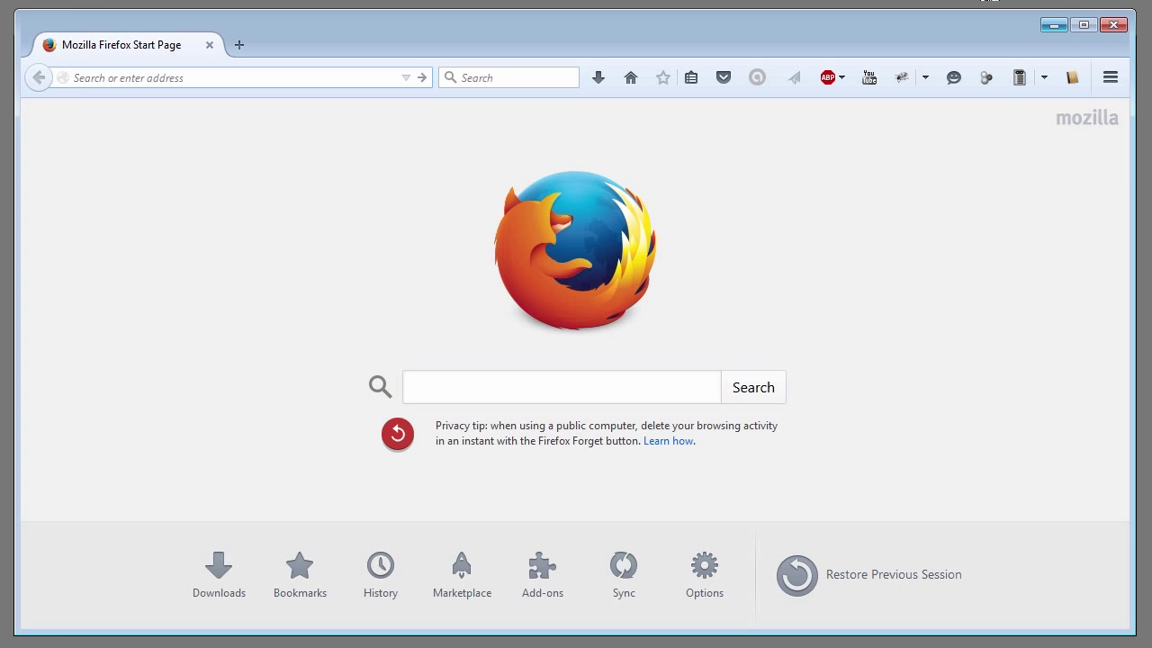
{"action": "type", "text": "http://bigpond.bigpond"}
{"action": "key", "text": "Return"}
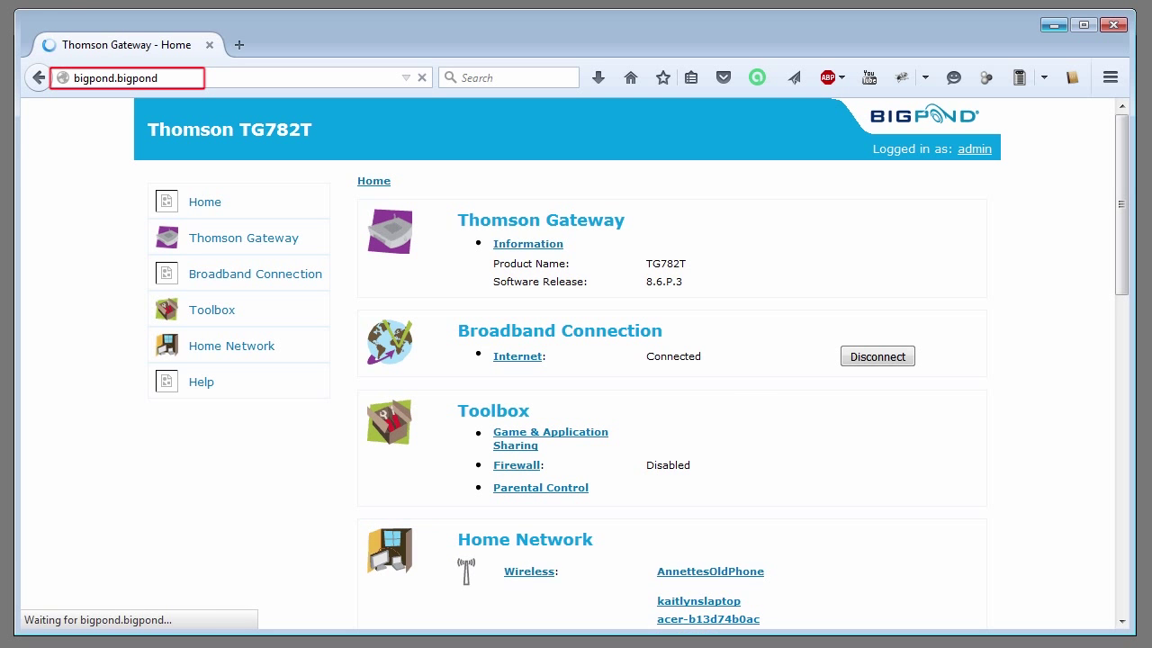
{"action": "left_click", "coordinate": [240, 350]}
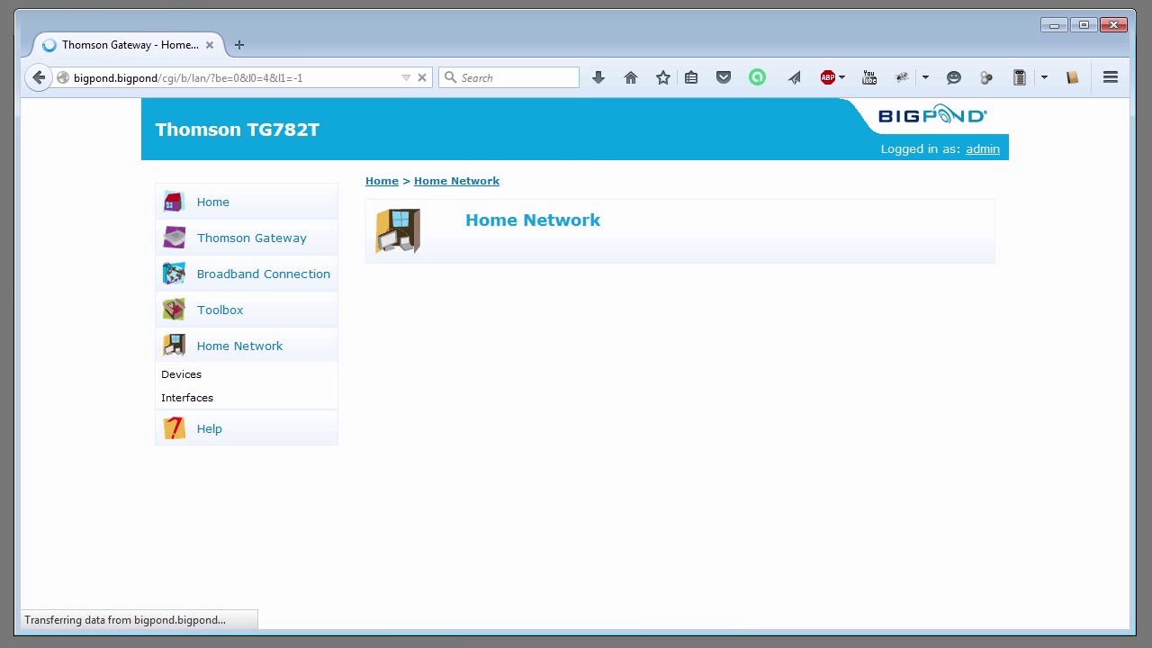
{"action": "left_click", "coordinate": [186, 381]}
{"action": "scroll", "coordinate": [576, 360], "scroll_direction": "down", "scroll_amount": 10}
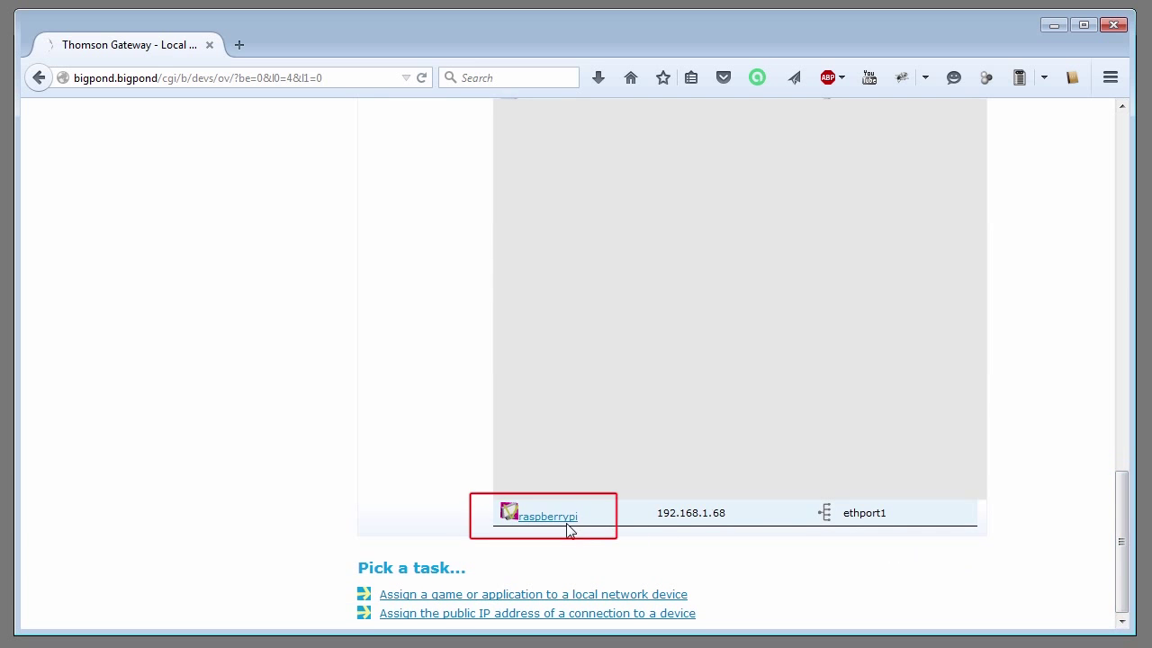
{"action": "left_click", "coordinate": [566, 522]}
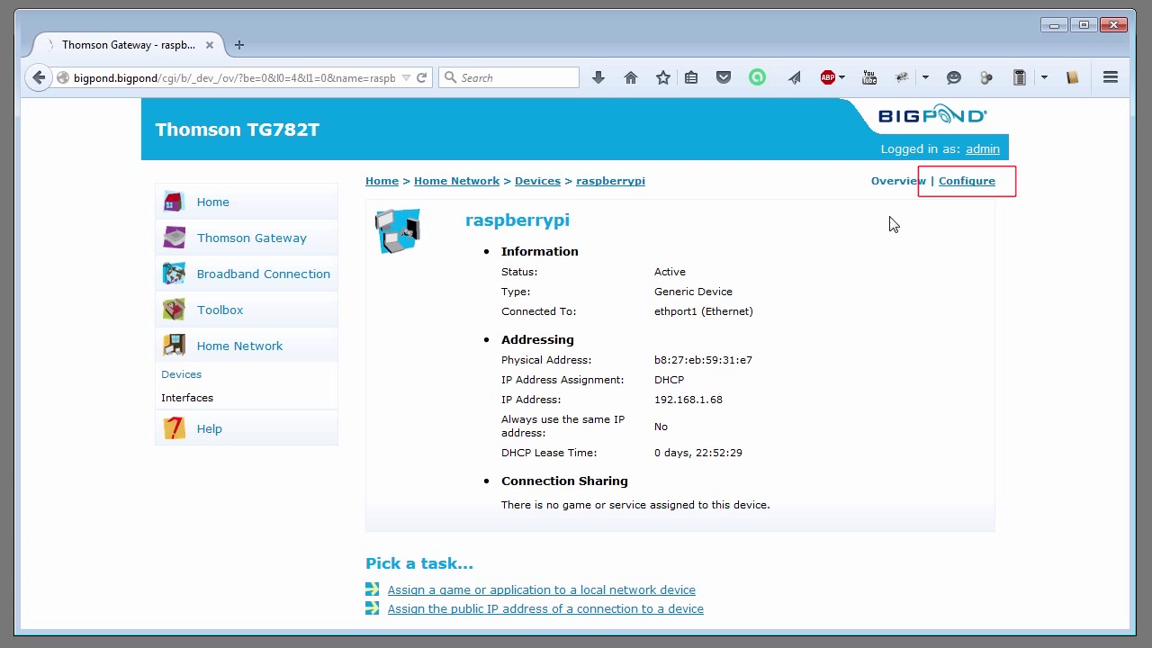
{"action": "left_click", "coordinate": [967, 181]}
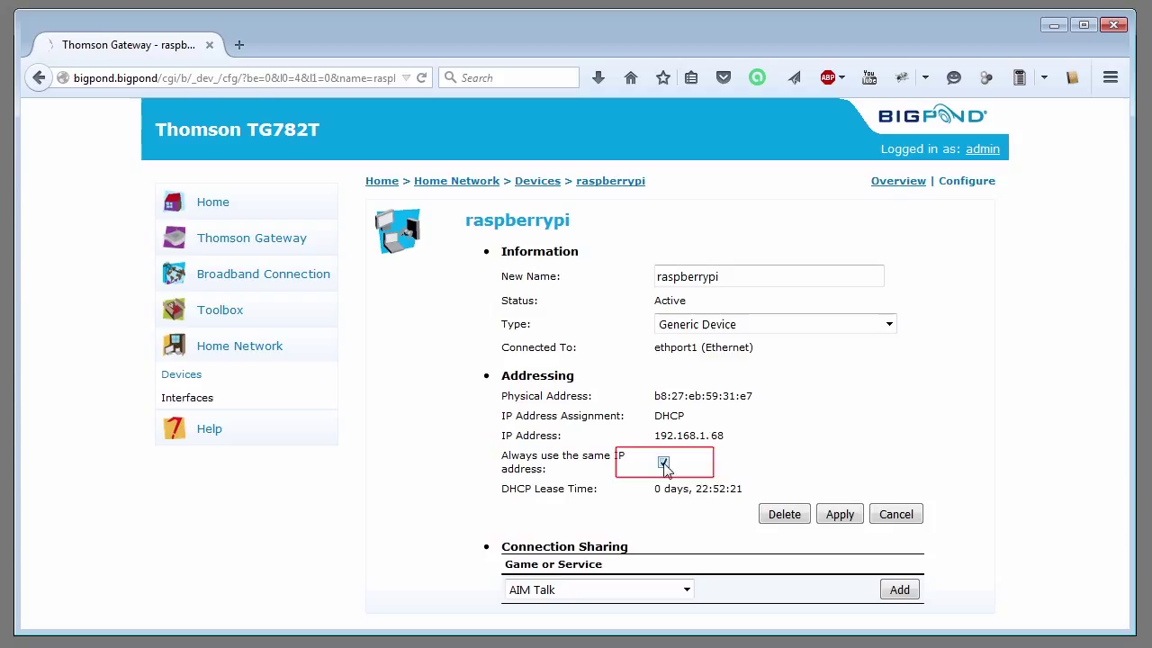
{"action": "left_click", "coordinate": [840, 521]}
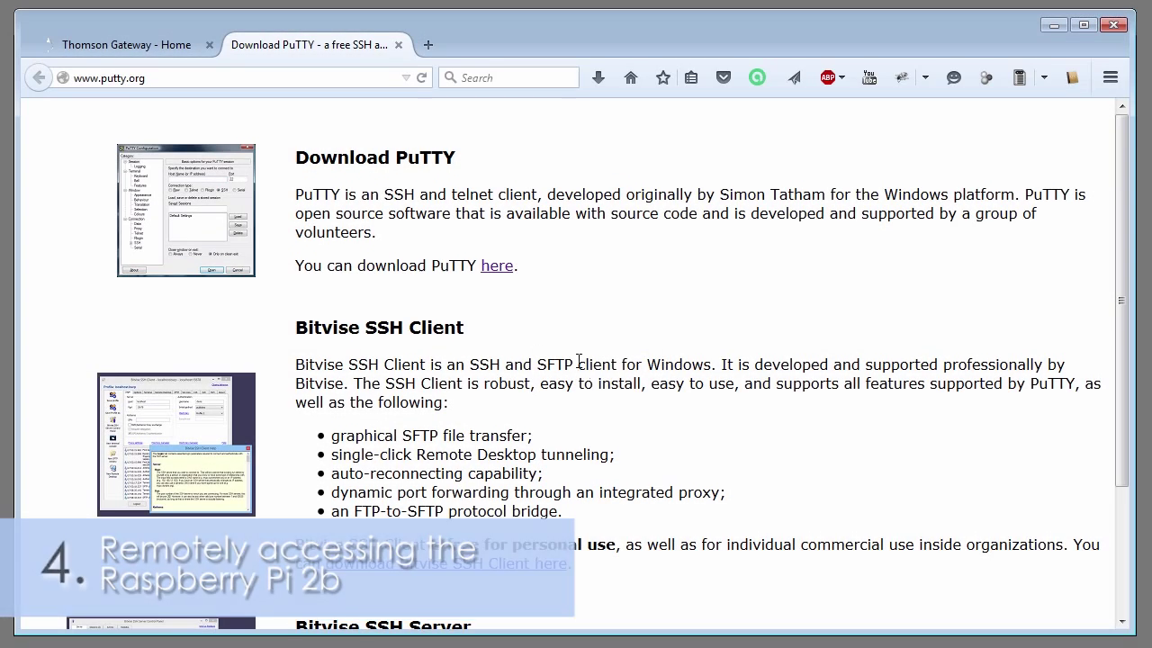
Step: Download putty.exe from the Windows binaries on the PuTTY download page and save it to disk
{"action": "left_click", "coordinate": [502, 269]}
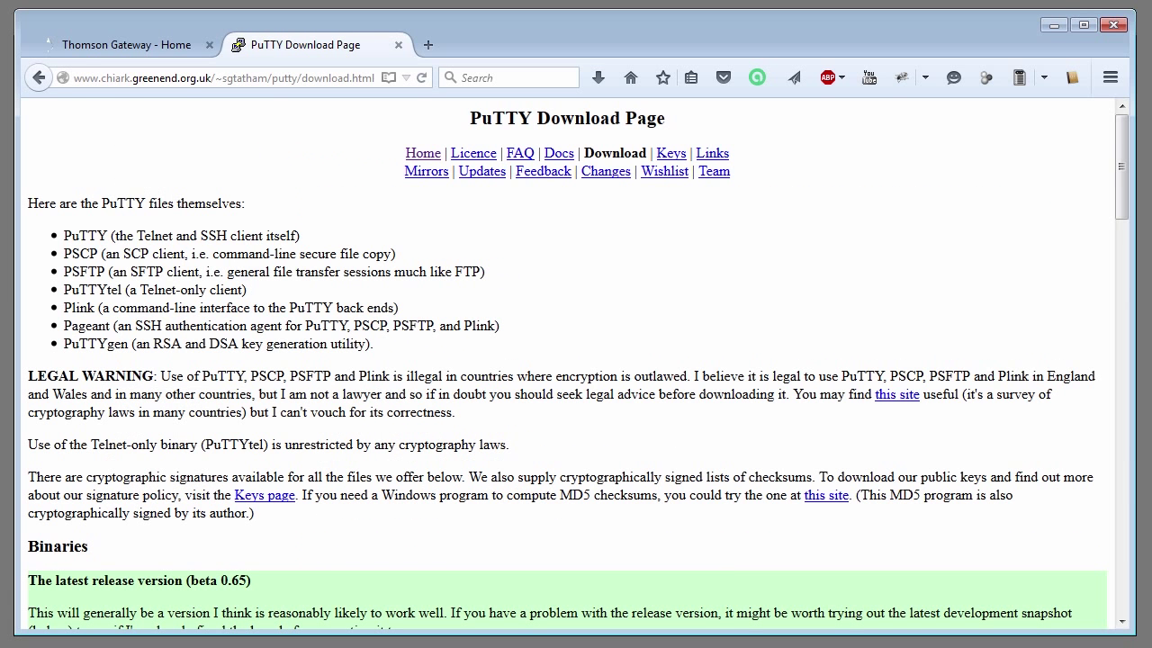
{"action": "scroll", "coordinate": [594, 475], "scroll_direction": "down", "scroll_amount": 10}
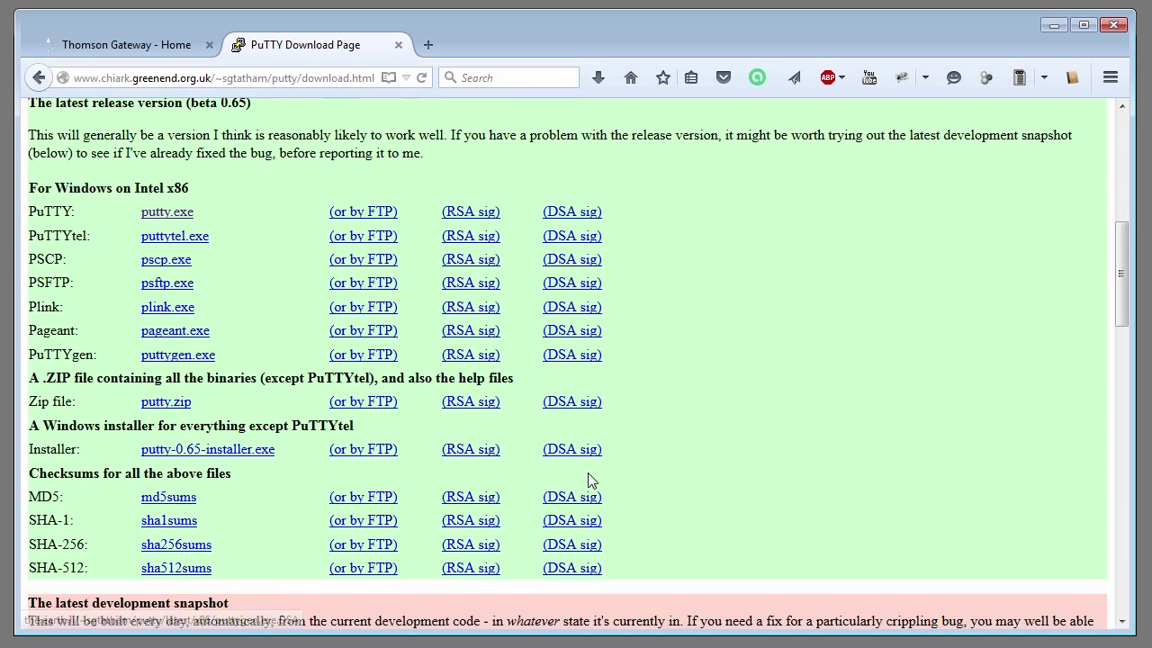
{"action": "left_click", "coordinate": [165, 214]}
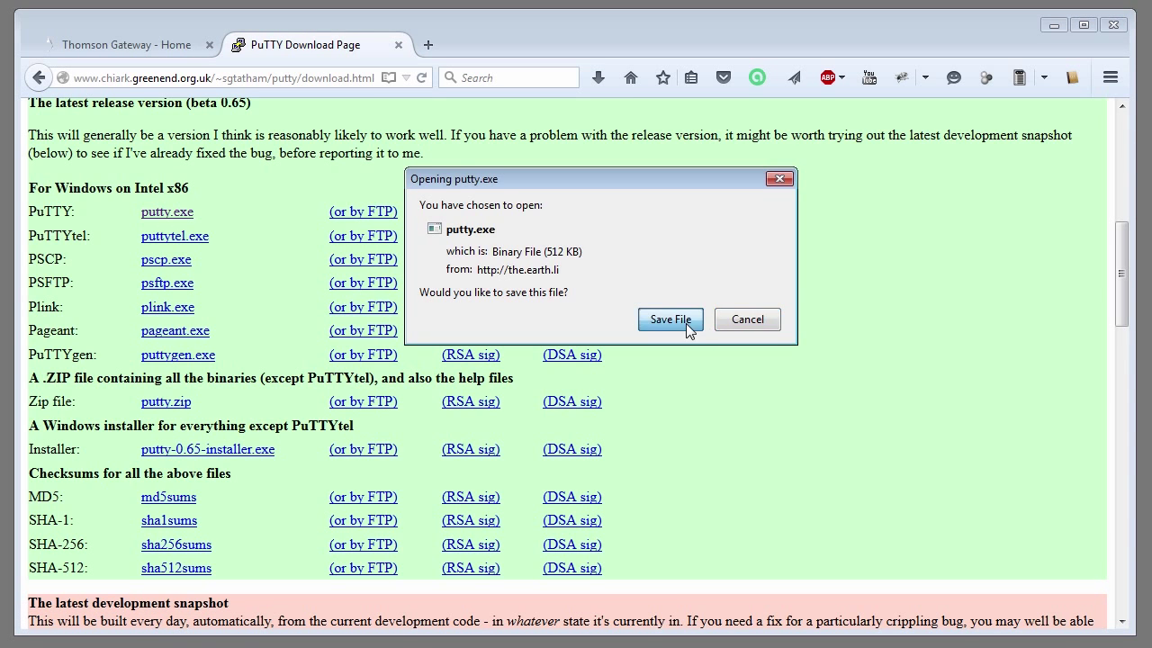
{"action": "left_click", "coordinate": [673, 320]}
{"action": "left_click", "coordinate": [715, 559]}
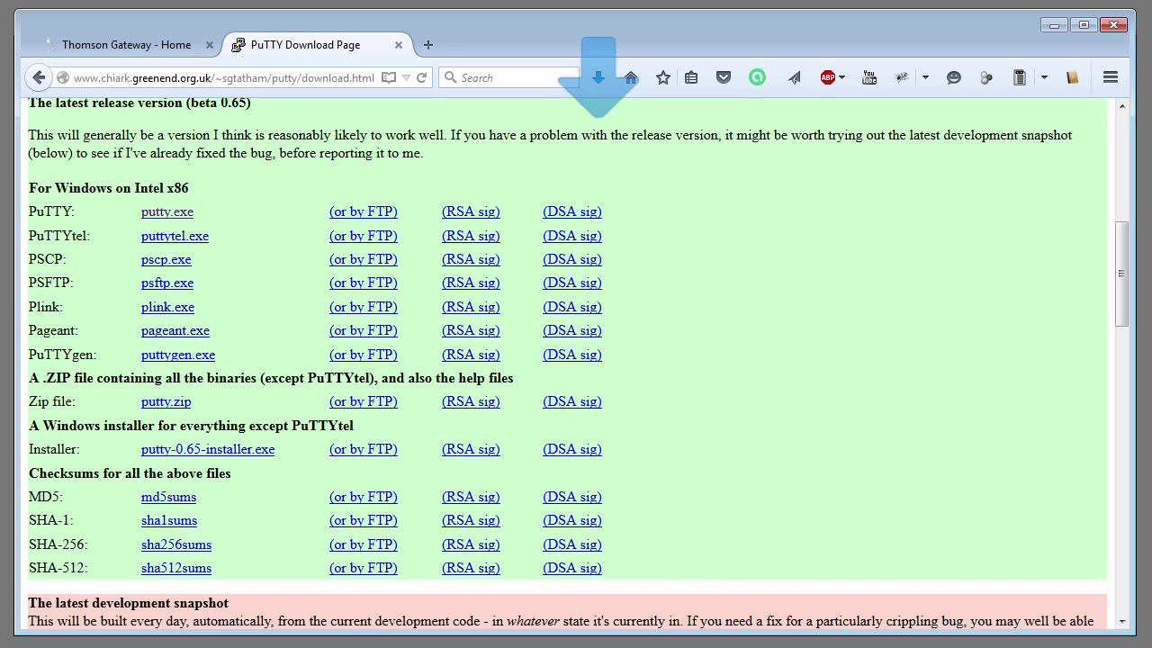
{"action": "left_click", "coordinate": [1057, 28]}
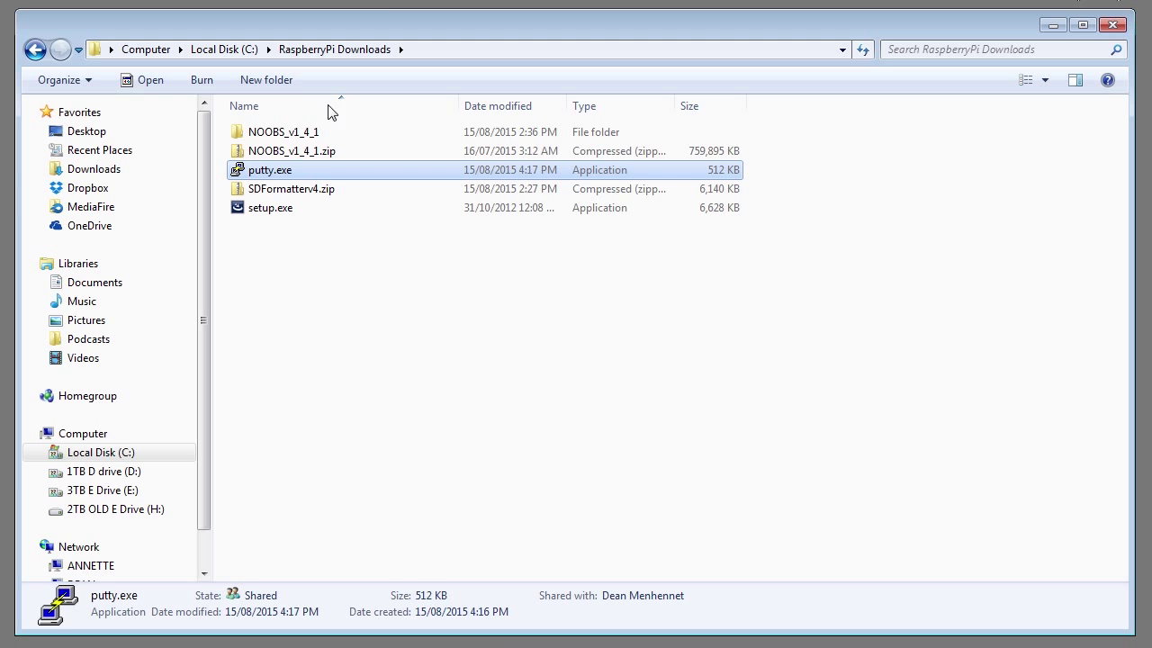
Step: Launch putty.exe and save a session named RaspberryPi for host 192.168.1.68, SSH port 22
{"action": "double_click", "coordinate": [286, 176]}
{"action": "left_click", "coordinate": [630, 459]}
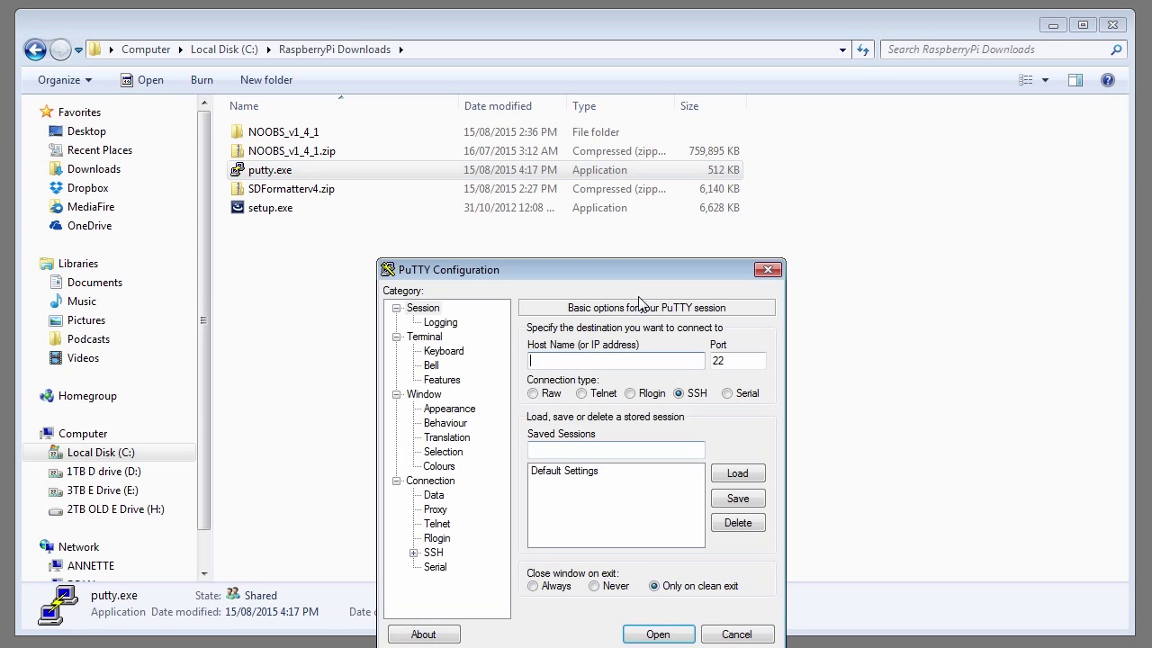
{"action": "left_click_drag", "start_coordinate": [629, 270], "coordinate": [621, 157]}
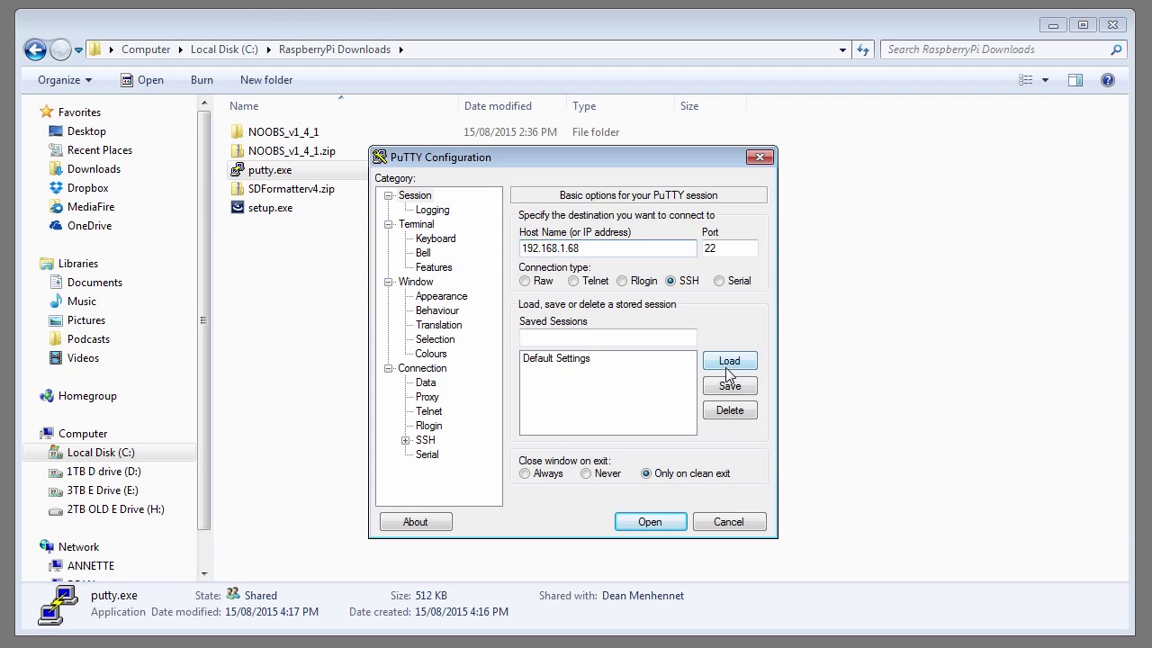
{"action": "left_click", "coordinate": [640, 336]}
{"action": "type", "text": "RaspberryPi"}
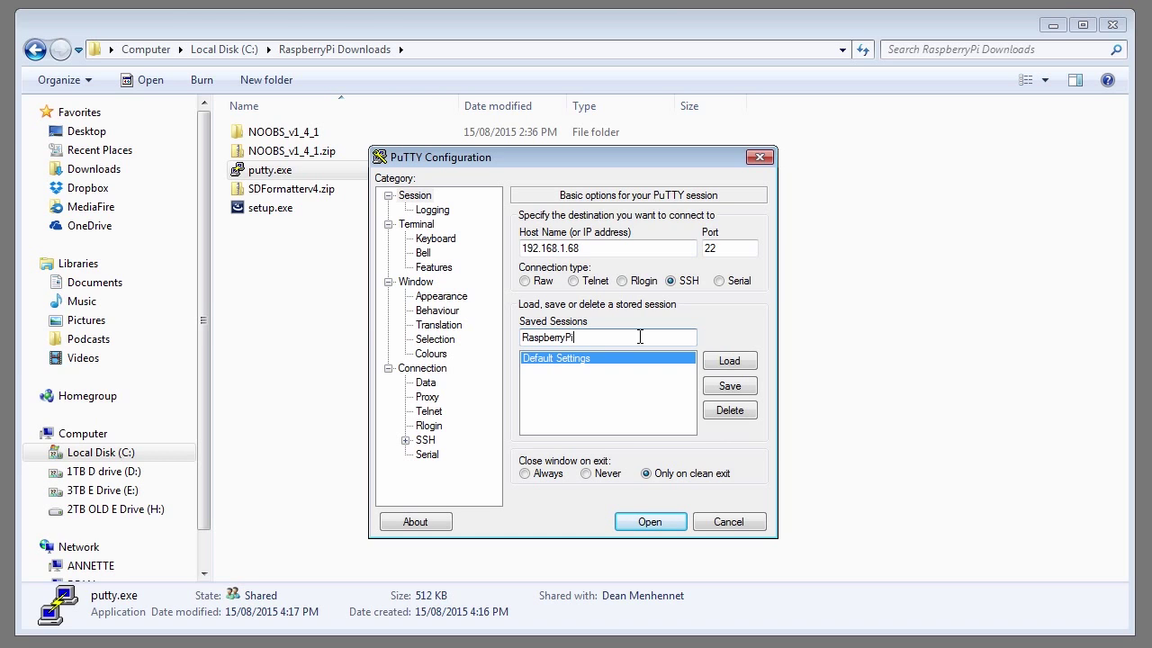
{"action": "left_click", "coordinate": [730, 386]}
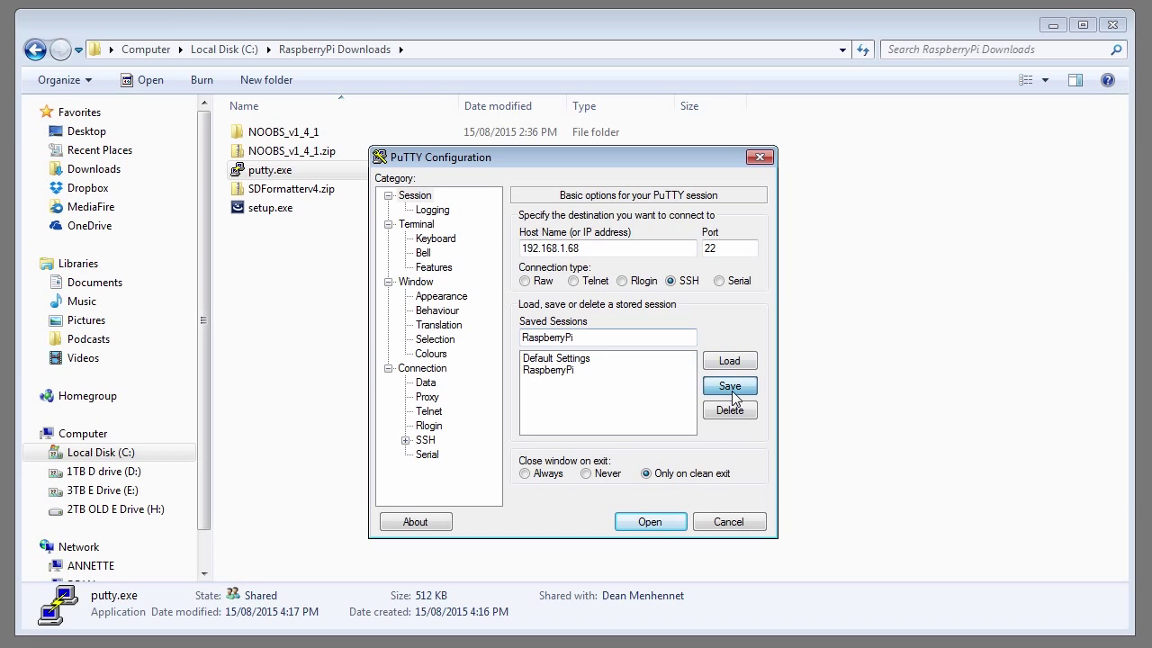
Step: Connect with the RaspberryPi session and log in as user pi
{"action": "double_click", "coordinate": [558, 371]}
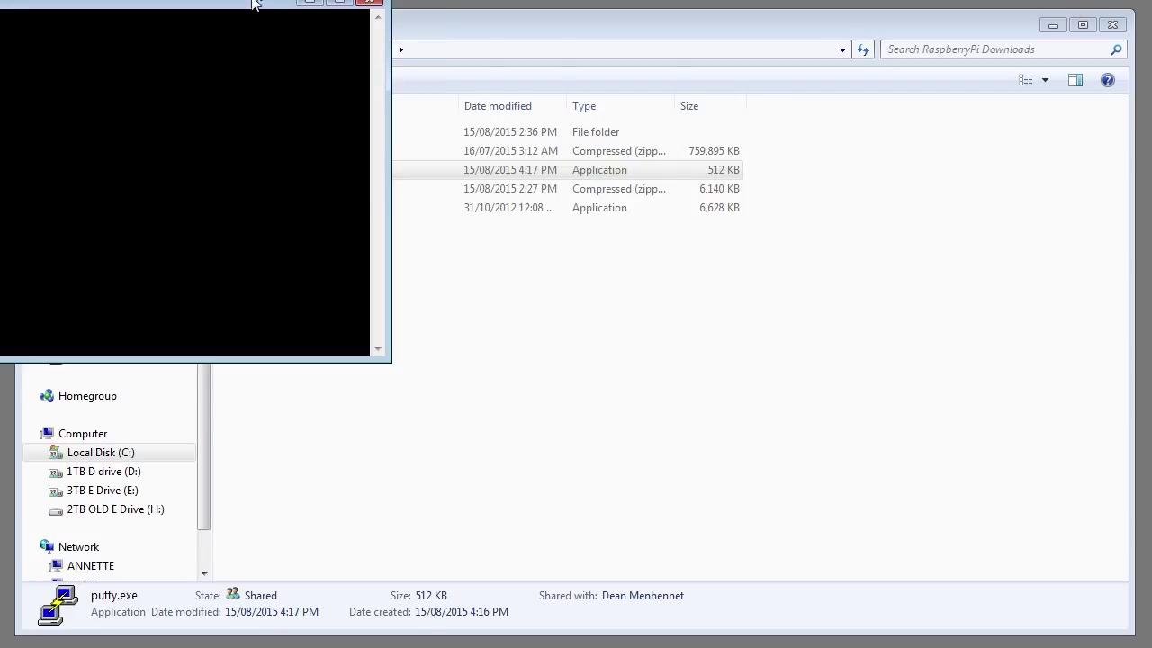
{"action": "type", "text": "pi"}
{"action": "key", "text": "Return"}
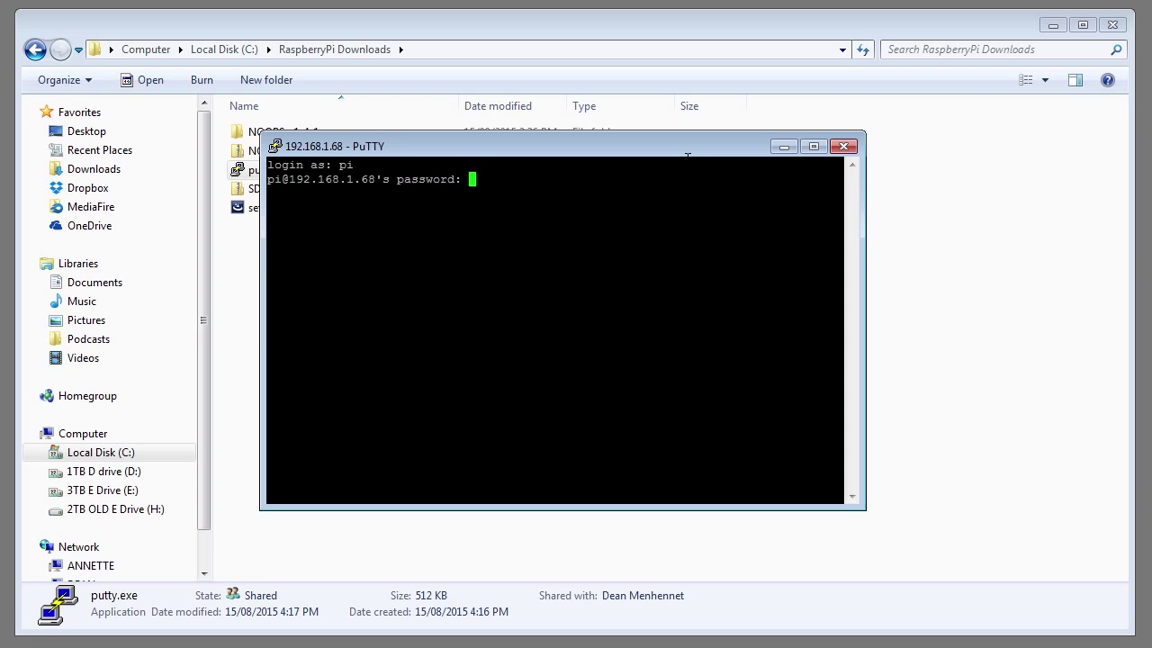
{"action": "key", "text": "Return"}
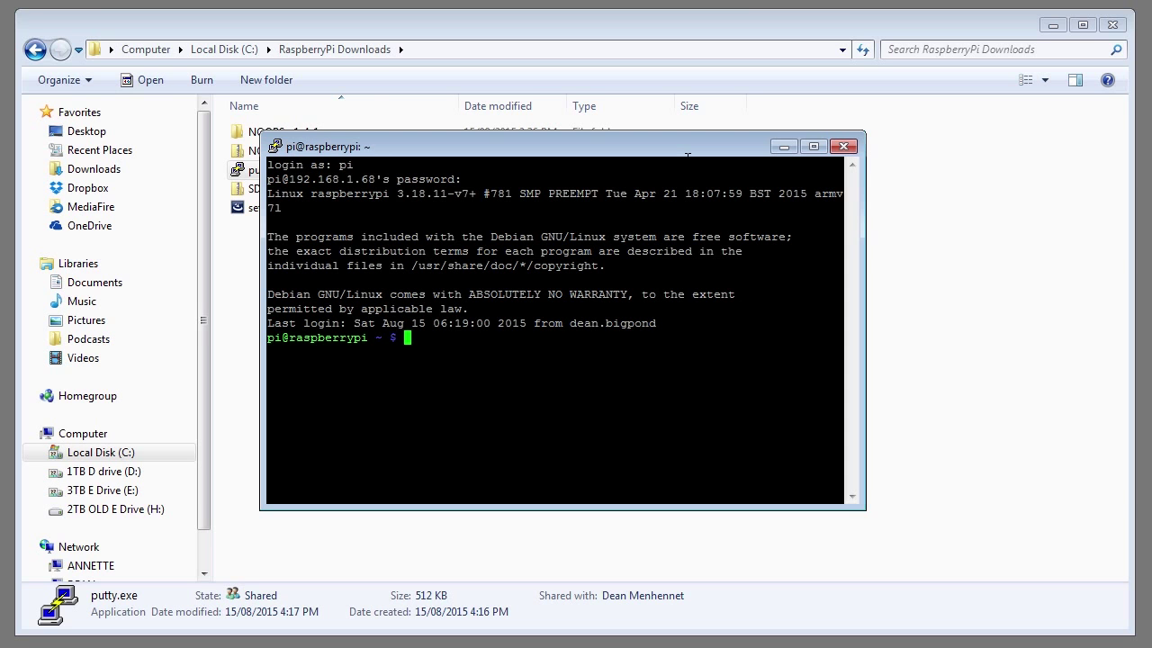
Step: Run passwd and change the pi password, entering the current and the new password twice
{"action": "type", "text": "passwd"}
{"action": "key", "text": "Return"}
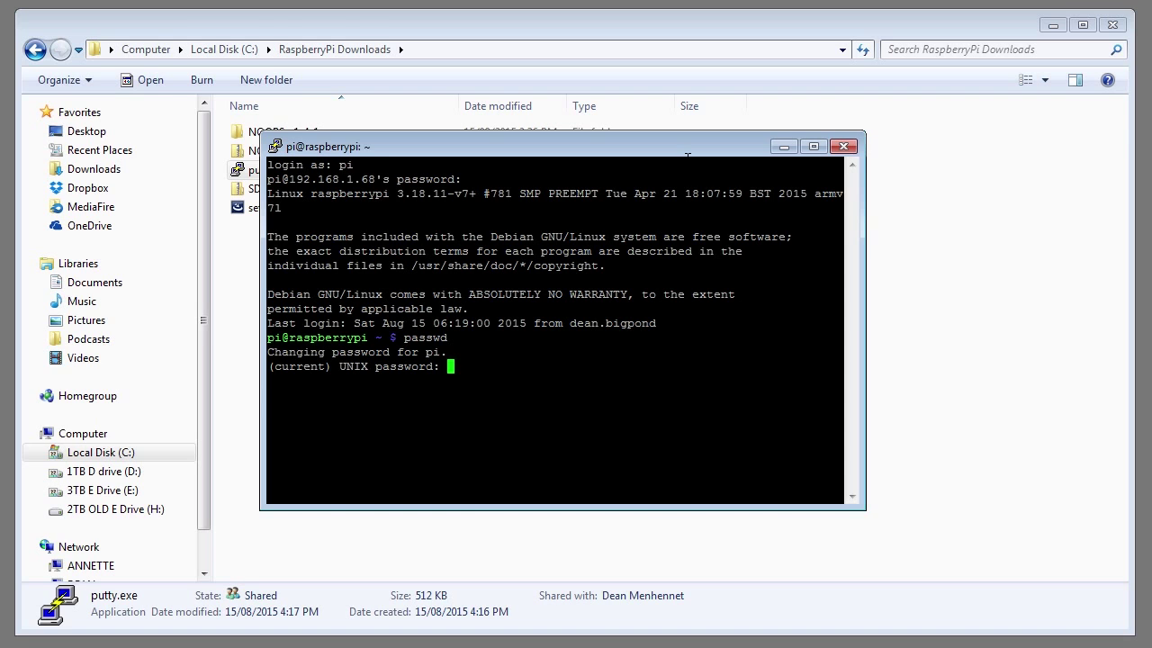
{"action": "key", "text": "Return"}
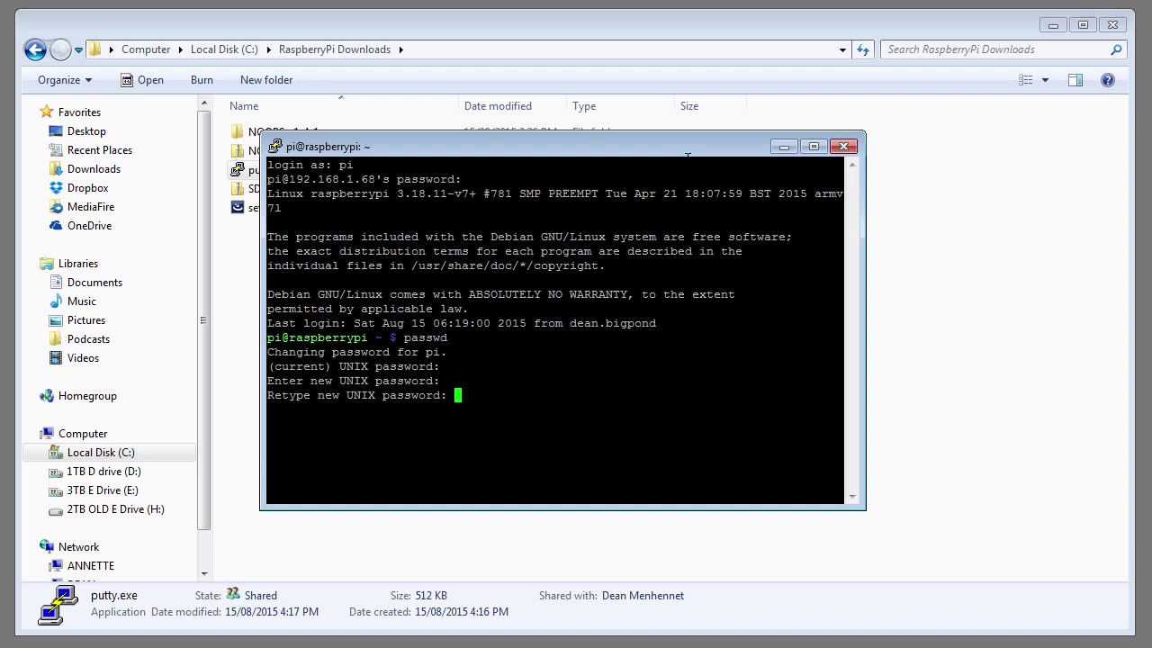
{"action": "key", "text": "Return"}
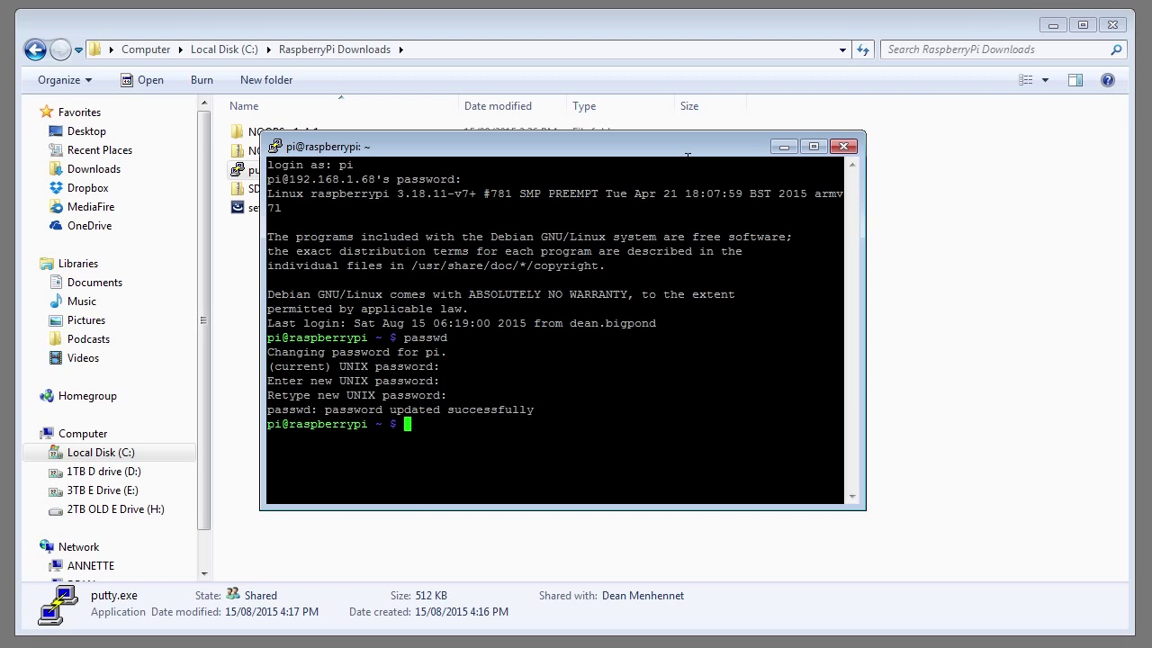
Step: Minimize Explorer and set PuTTY's Window > Appearance font to Courier New 14-point
{"action": "left_click", "coordinate": [1052, 27]}
{"action": "left_click", "coordinate": [276, 148]}
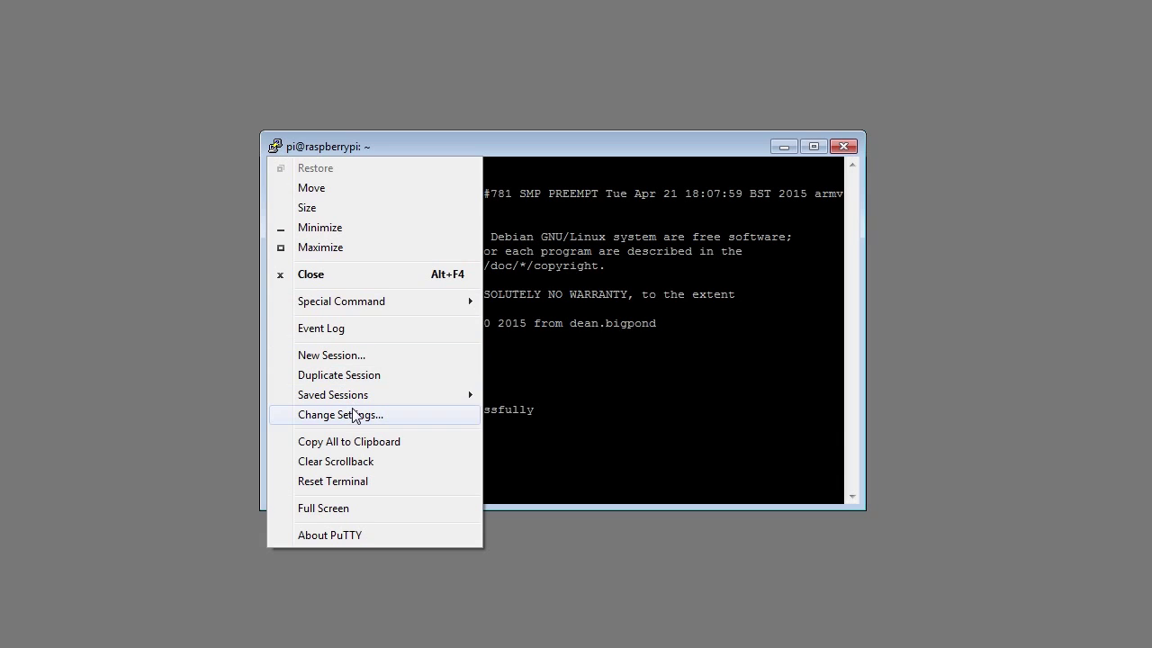
{"action": "left_click", "coordinate": [358, 415]}
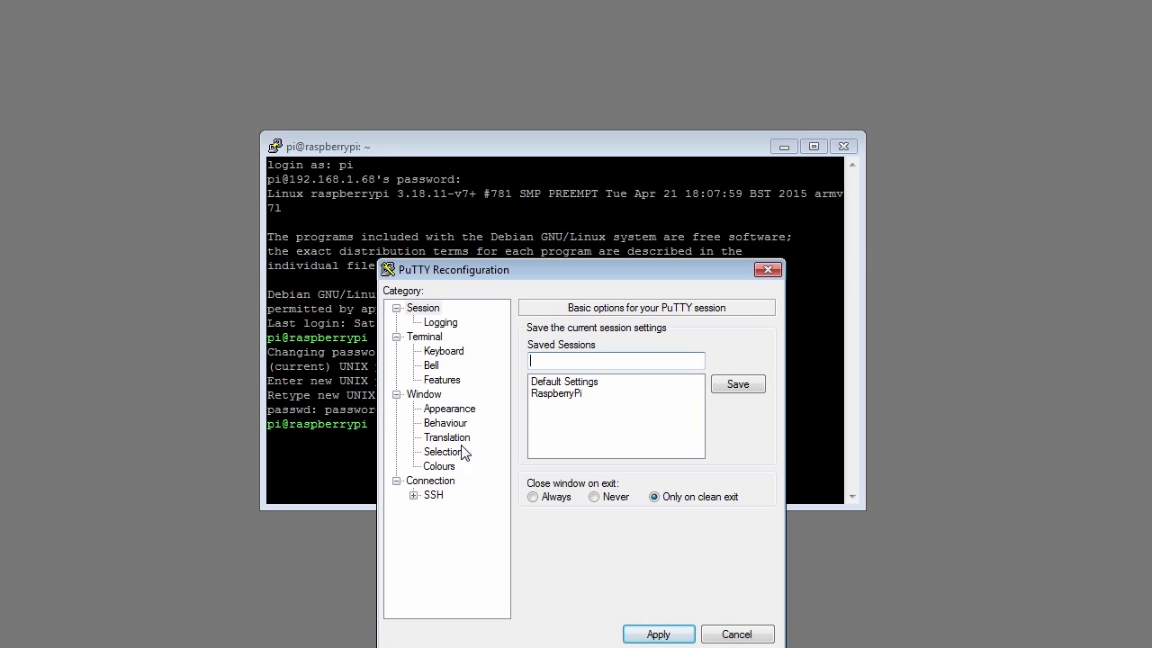
{"action": "left_click", "coordinate": [424, 395]}
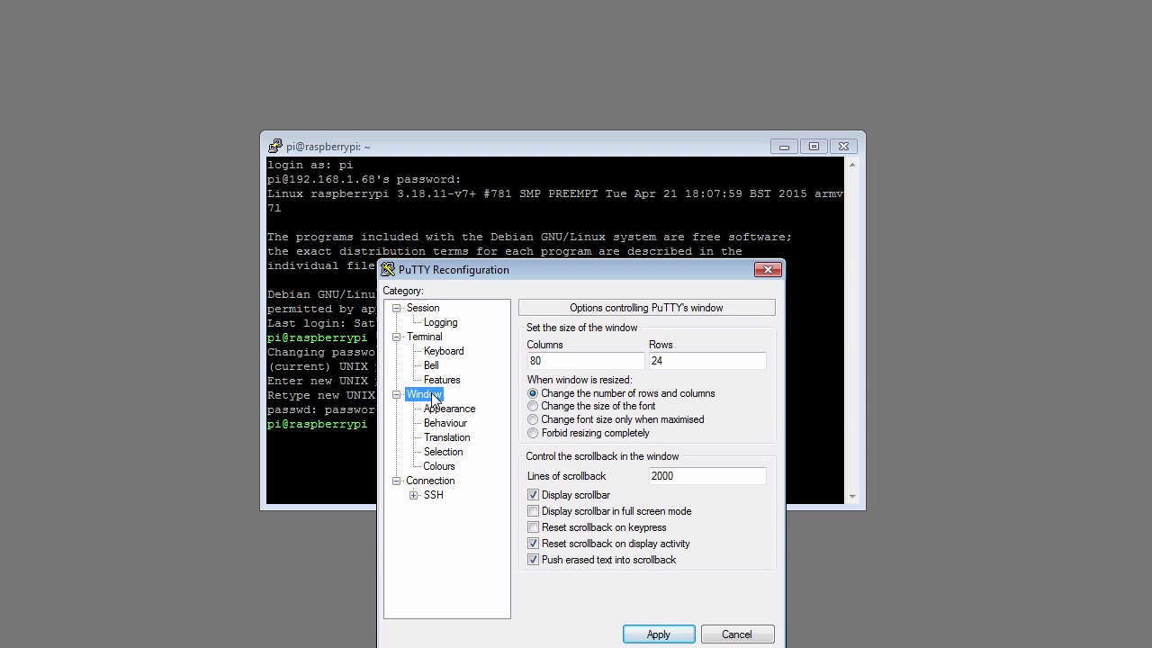
{"action": "left_click", "coordinate": [439, 411]}
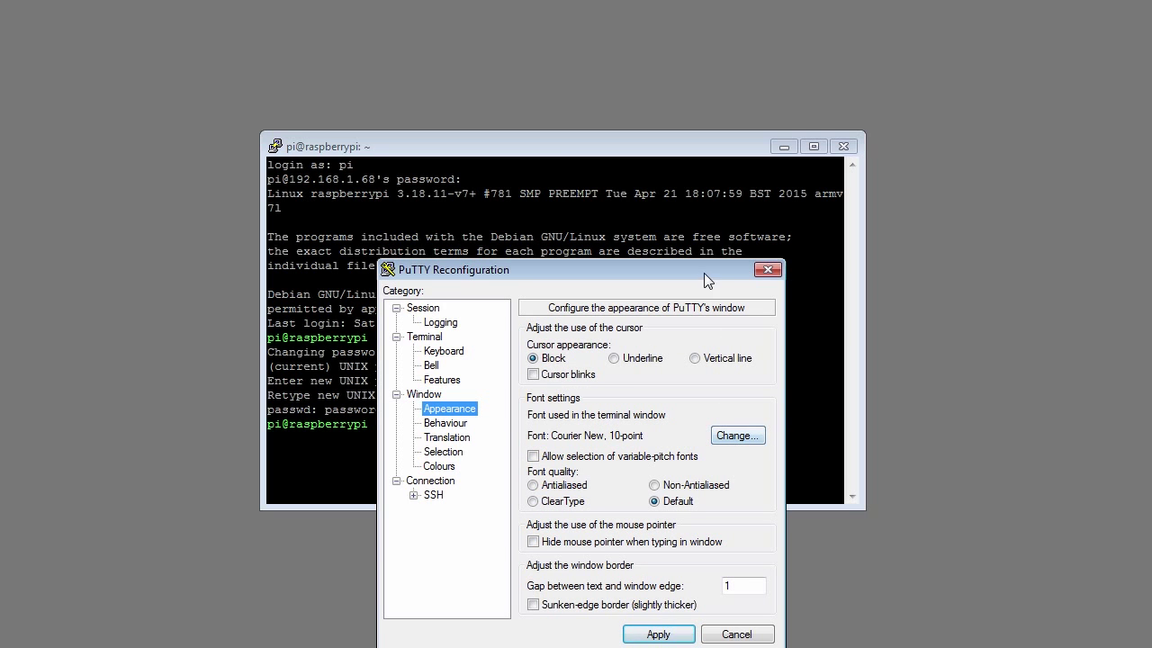
{"action": "left_click_drag", "start_coordinate": [703, 280], "coordinate": [689, 172]}
{"action": "left_click", "coordinate": [724, 328]}
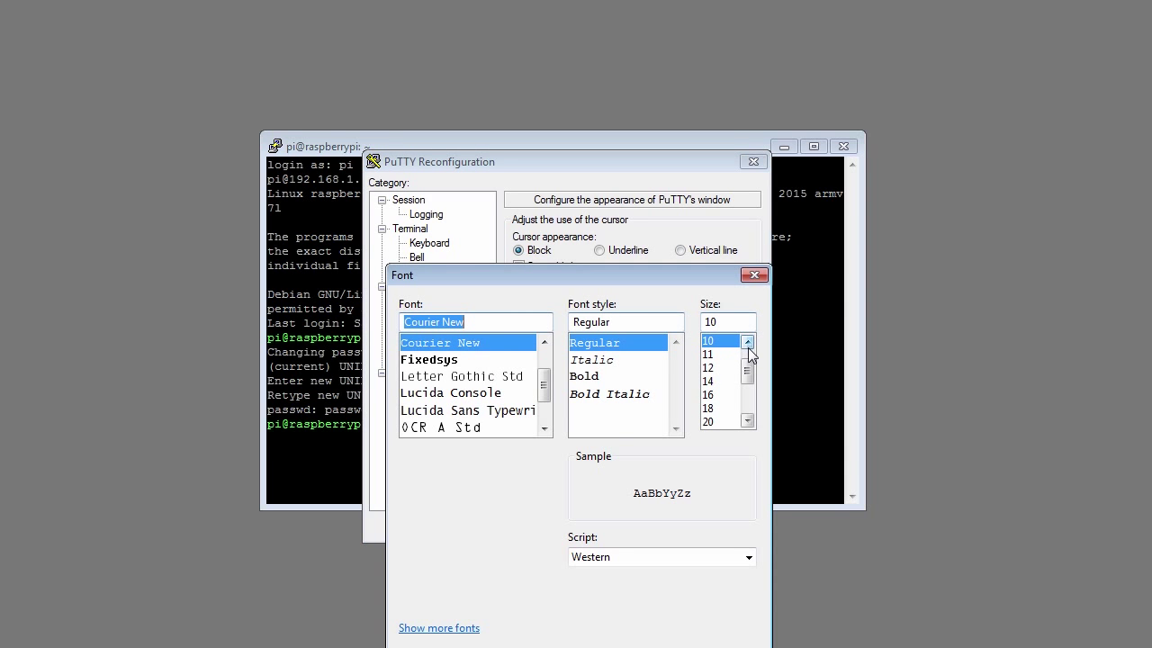
{"action": "left_click", "coordinate": [709, 381]}
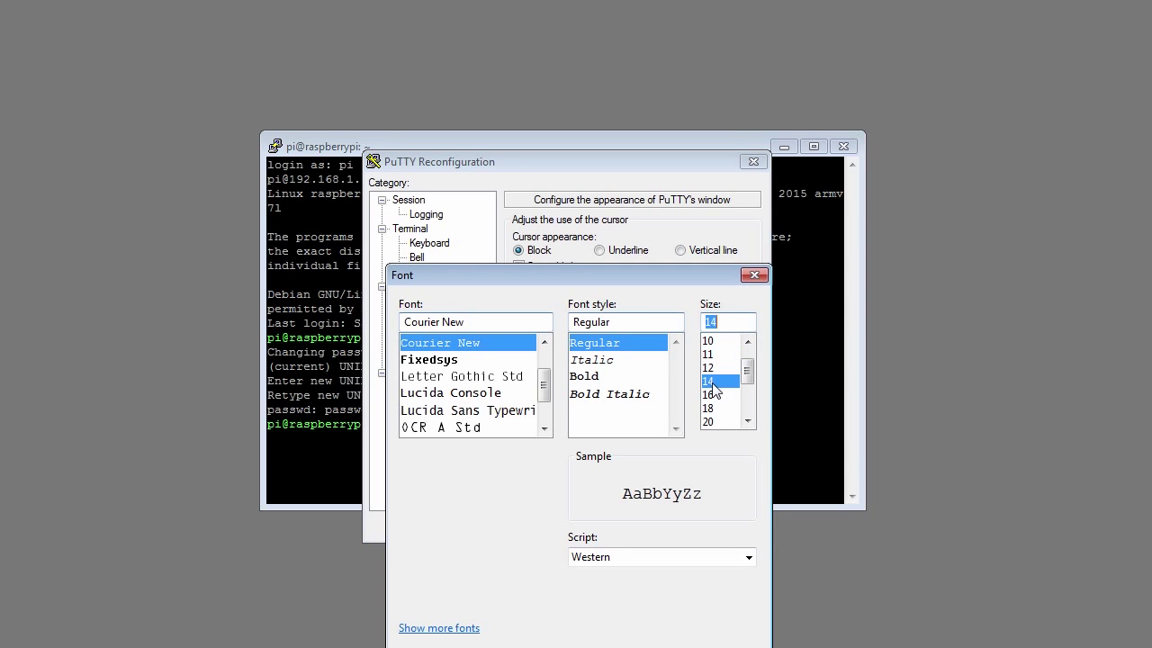
{"action": "key", "text": "Return"}
{"action": "left_click", "coordinate": [644, 526]}
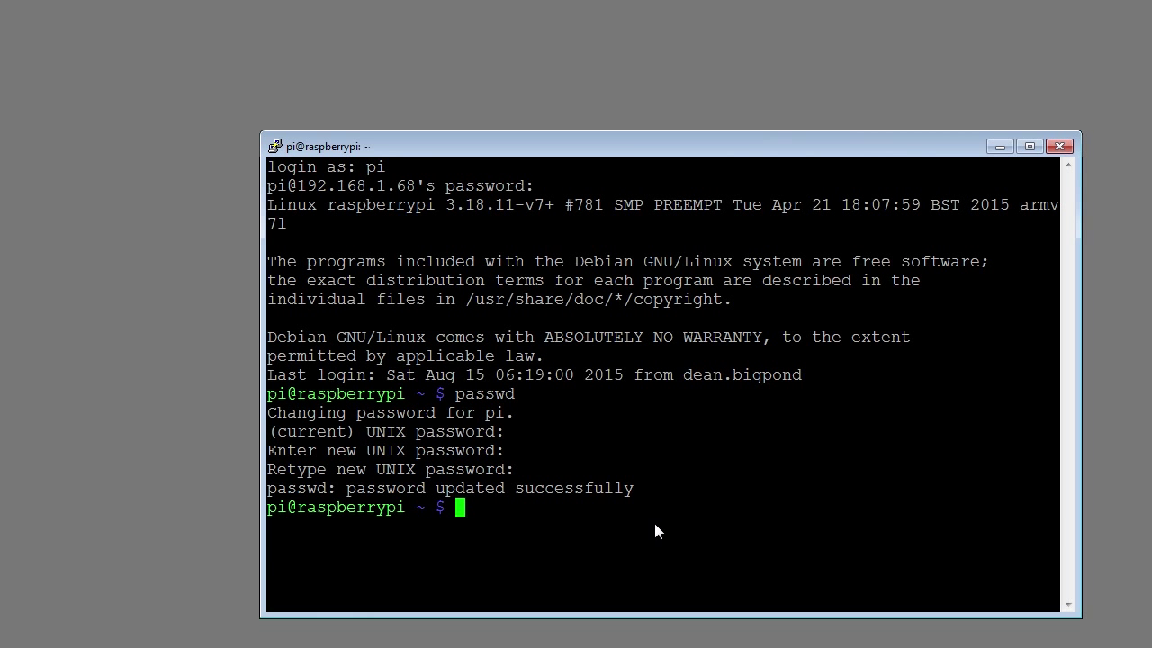
Step: Enlarge and reposition the PuTTY window, then refresh package lists with sudo apt-get update
{"action": "left_click_drag", "start_coordinate": [621, 144], "coordinate": [503, 57]}
{"action": "left_click_drag", "start_coordinate": [957, 531], "coordinate": [1099, 624]}
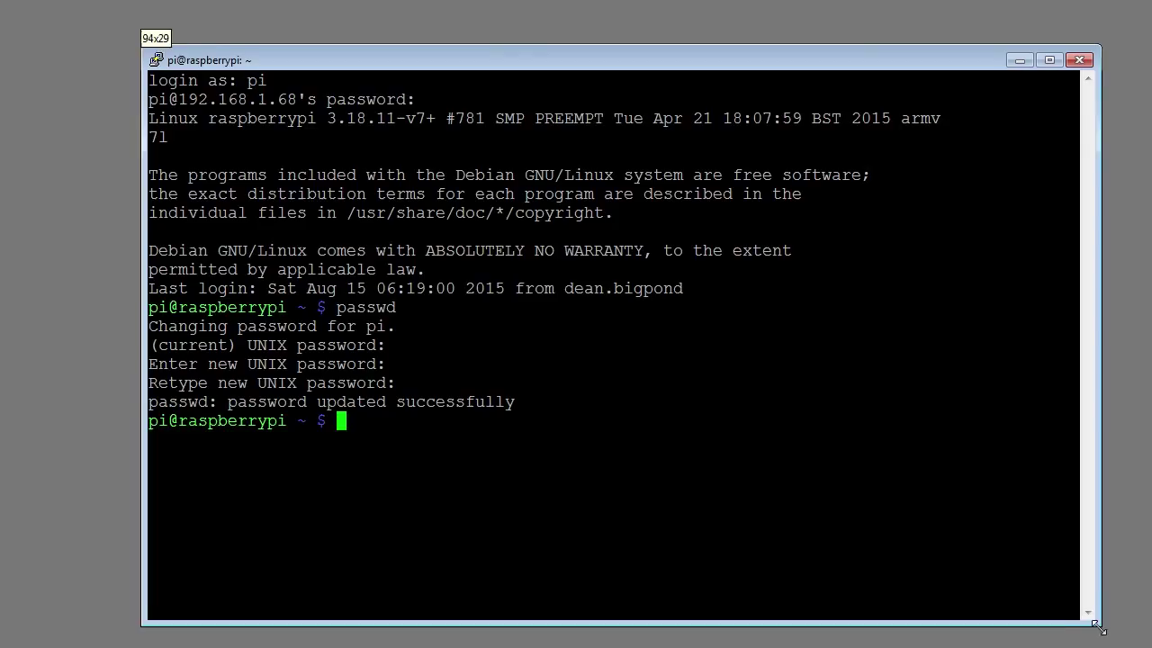
{"action": "left_click_drag", "start_coordinate": [533, 54], "coordinate": [518, 40]}
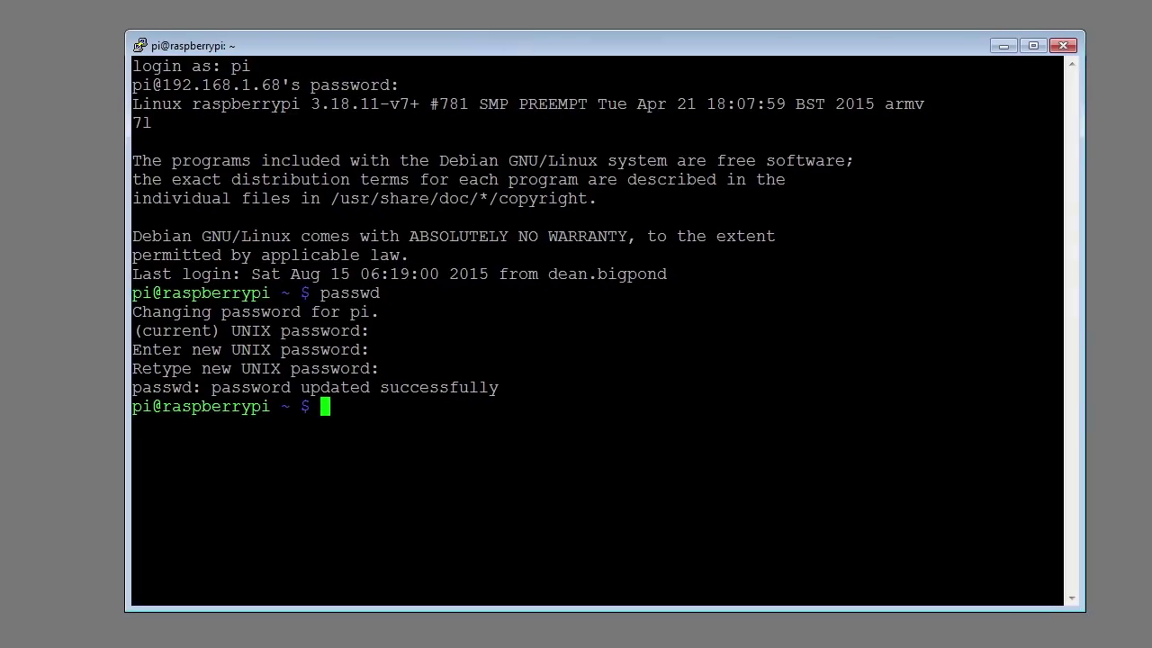
{"action": "type", "text": "sudo apt-"}
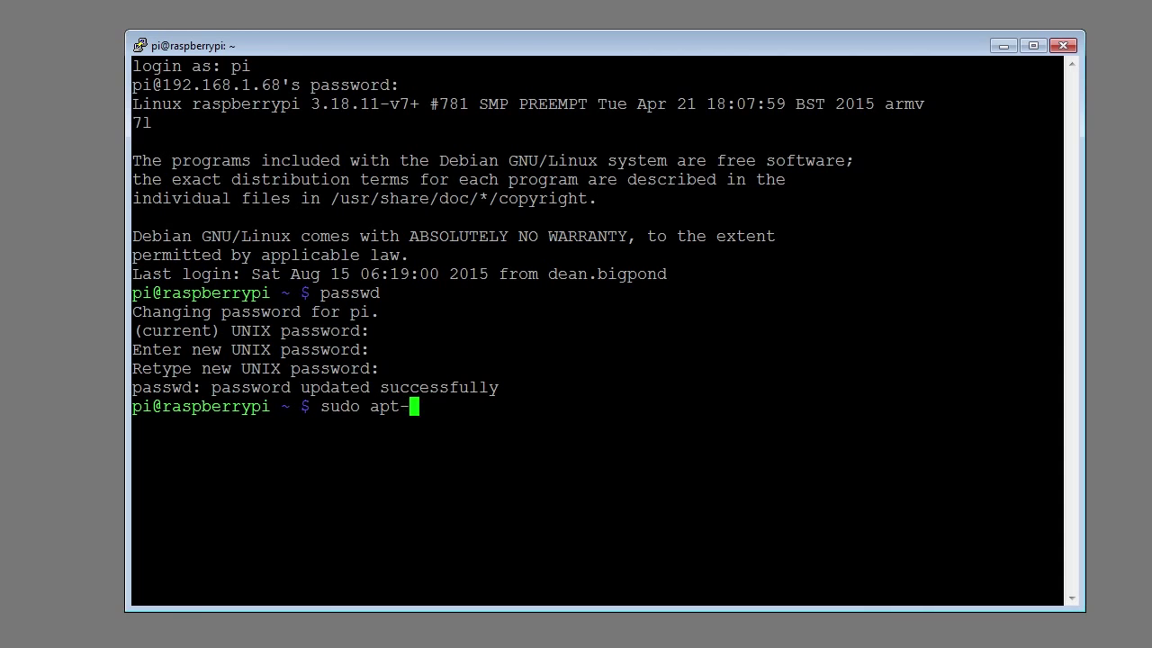
{"action": "type", "text": "get update"}
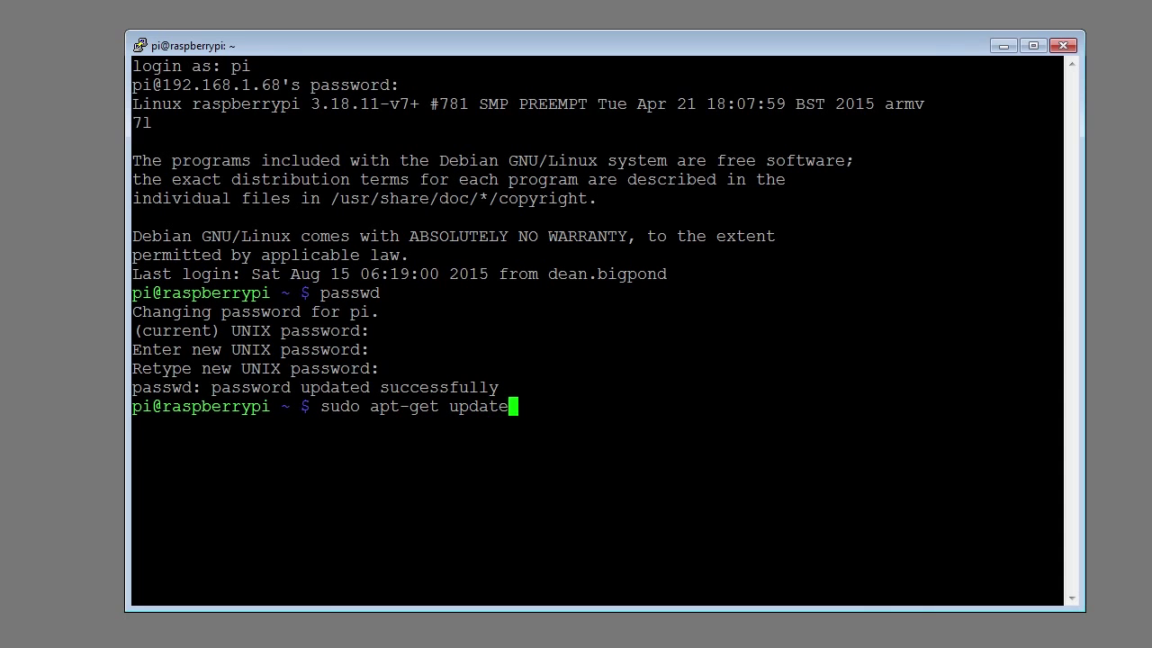
{"action": "key", "text": "Return"}
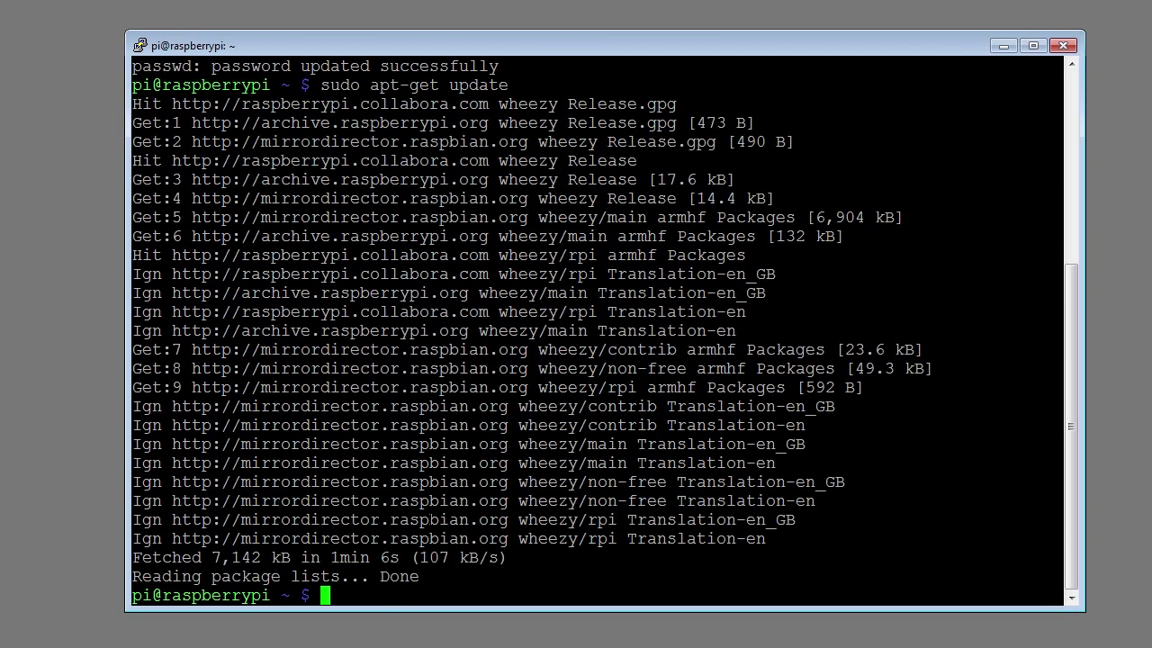
Step: Upgrade the 26 outdated packages with sudo apt-get upgrade, confirming with y
{"action": "type", "text": "sudo apt"}
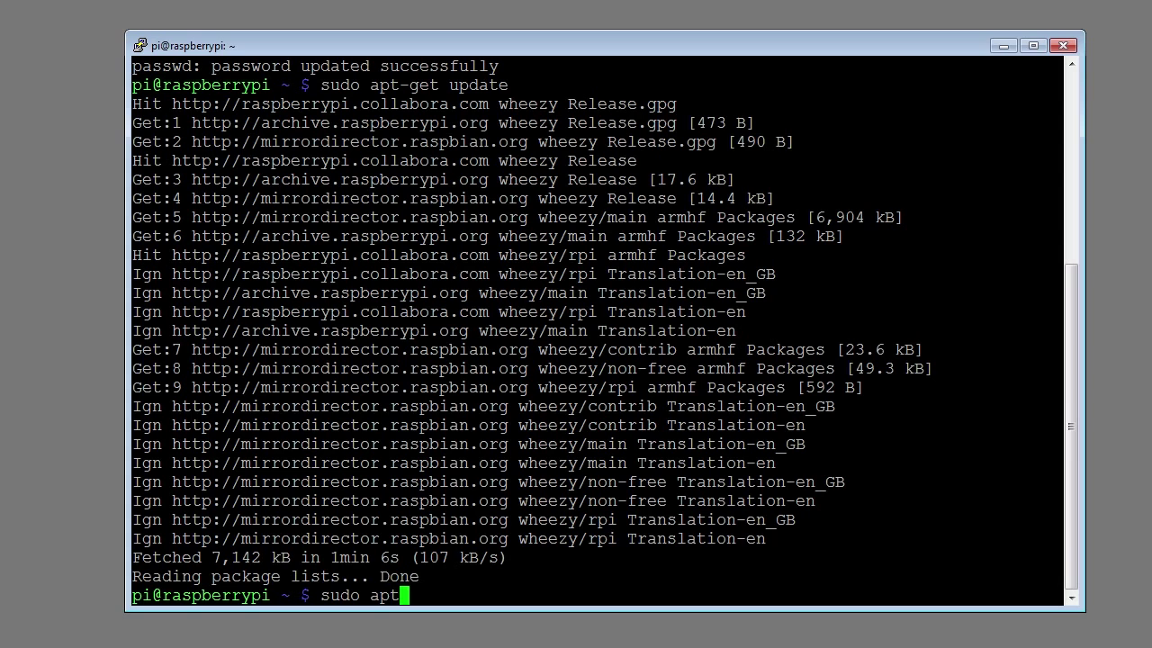
{"action": "type", "text": "-get upgrade"}
{"action": "key", "text": "Return"}
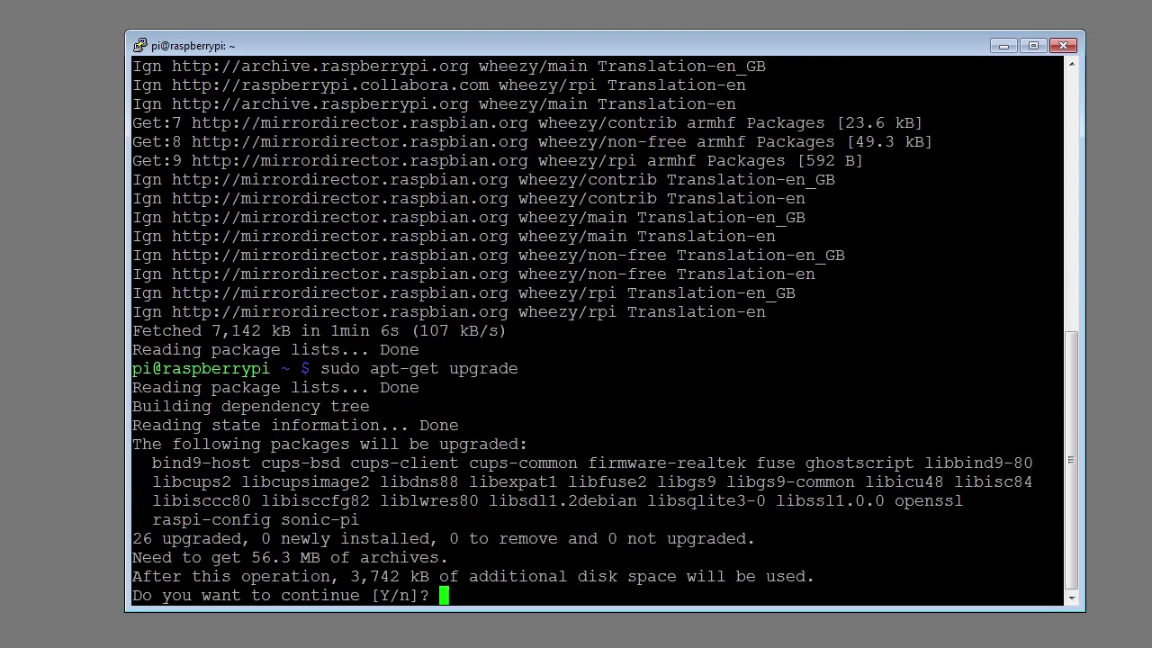
{"action": "type", "text": "y"}
{"action": "key", "text": "Return"}
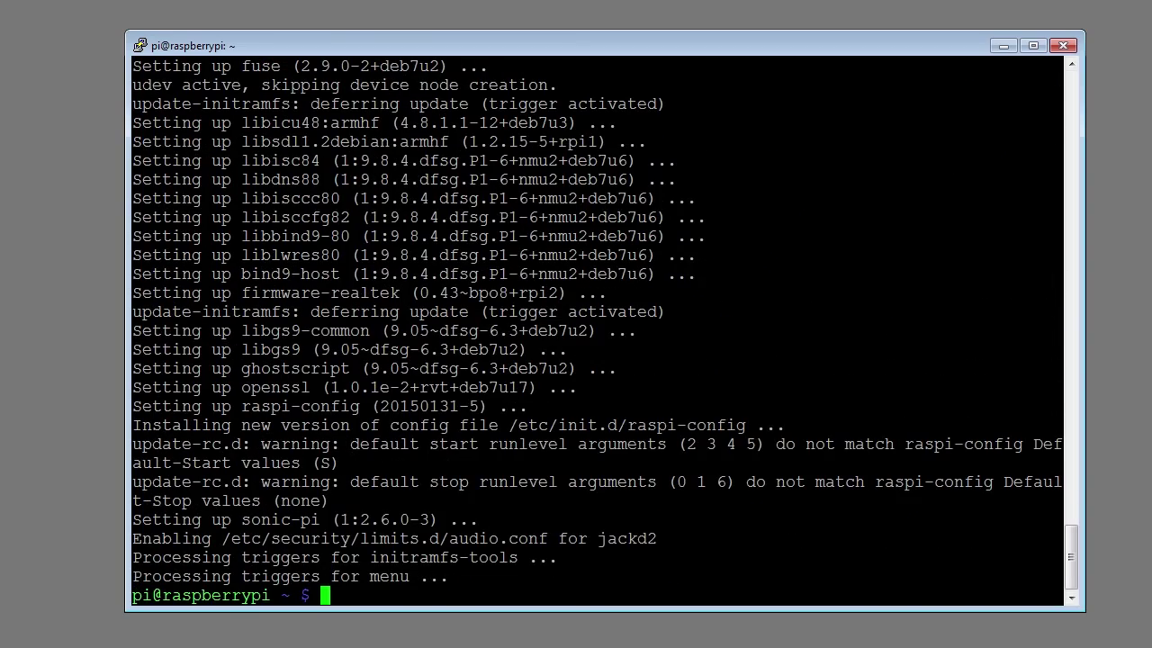
Step: Install tightvncserver with sudo apt-get install, answering y to the prompt
{"action": "type", "text": "sudo apt-get install tightvncserver"}
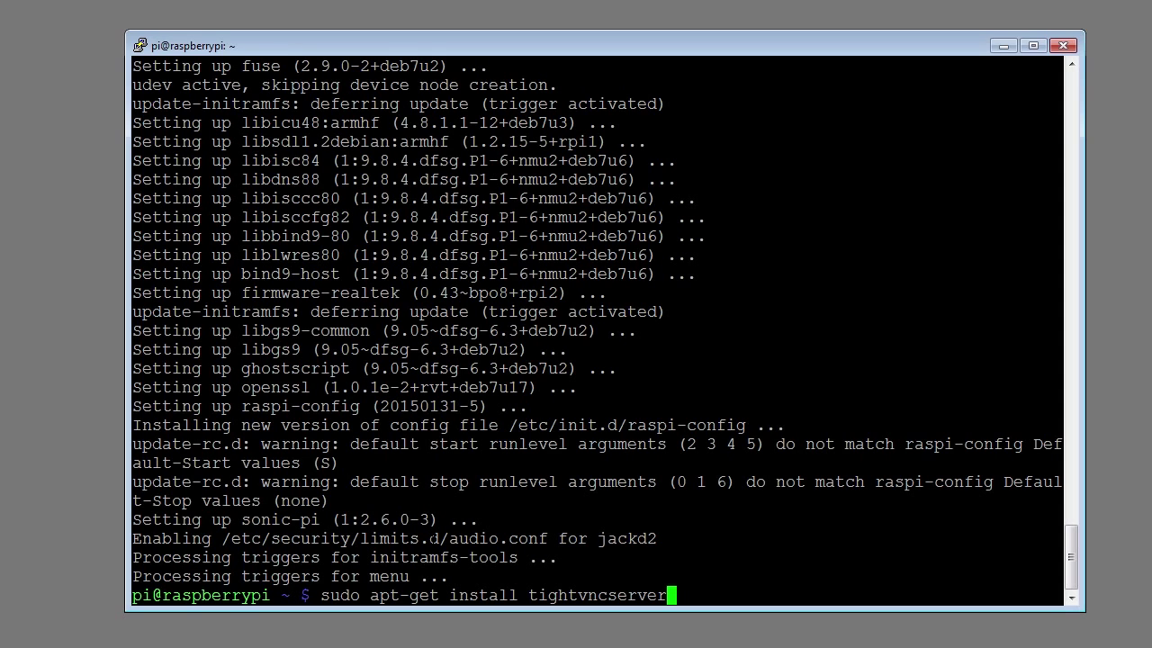
{"action": "key", "text": "Return"}
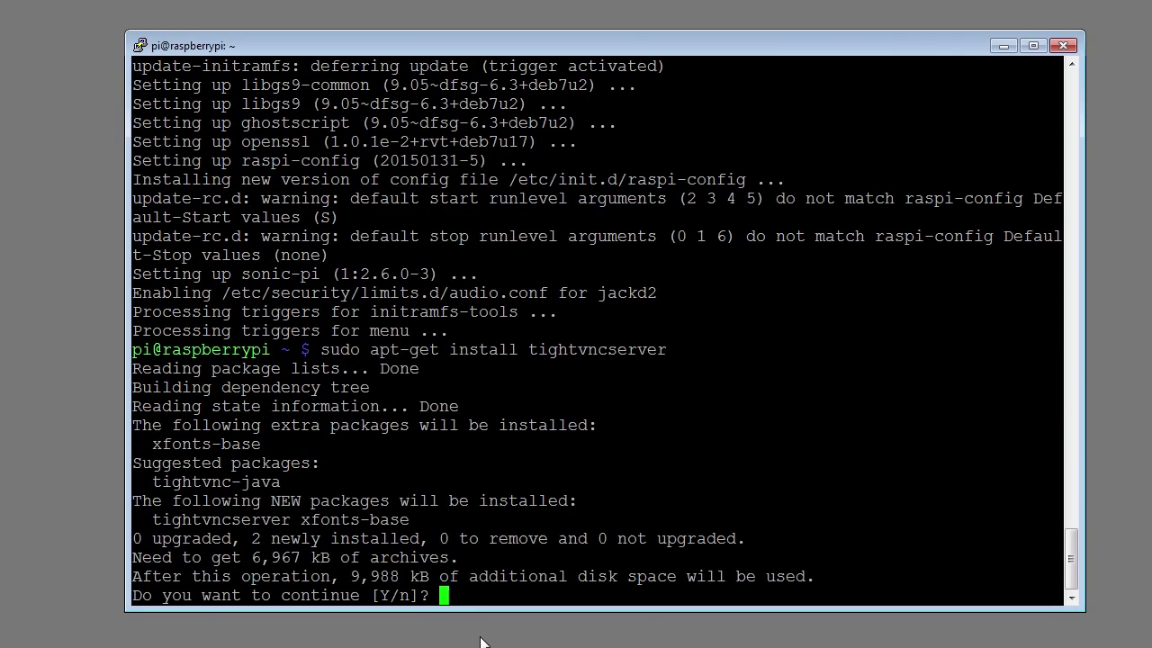
{"action": "type", "text": "y"}
{"action": "key", "text": "Return"}
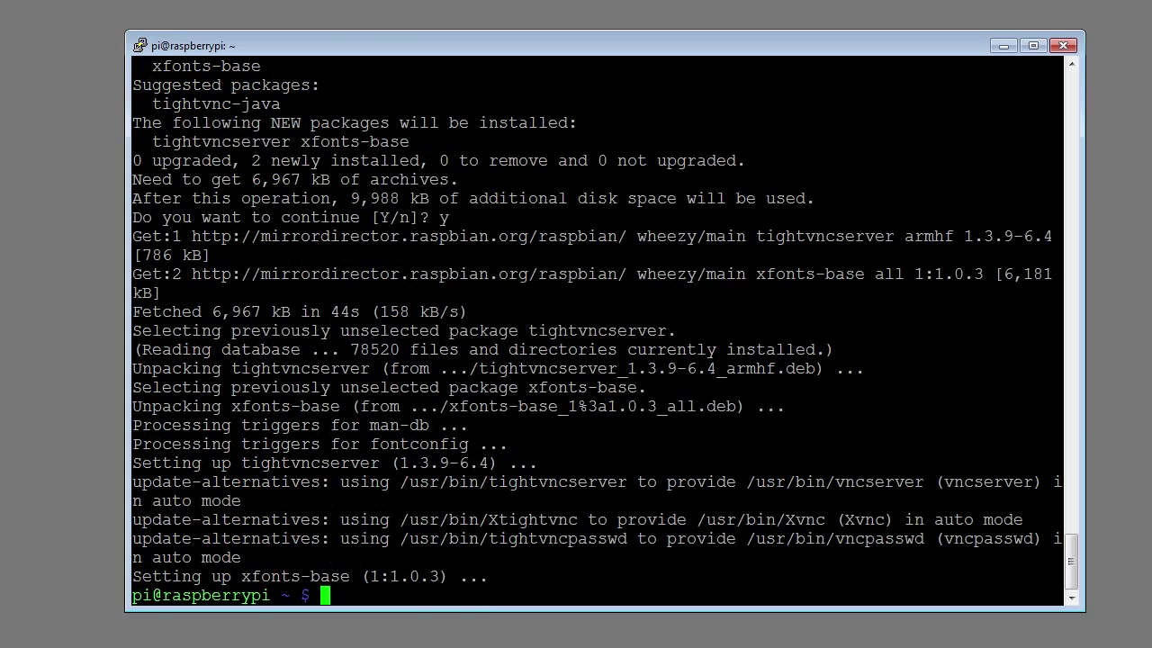
Step: Start tightvncserver with a verified access password and no view-only password, creating raspberrypi:1
{"action": "type", "text": "tightvncserver"}
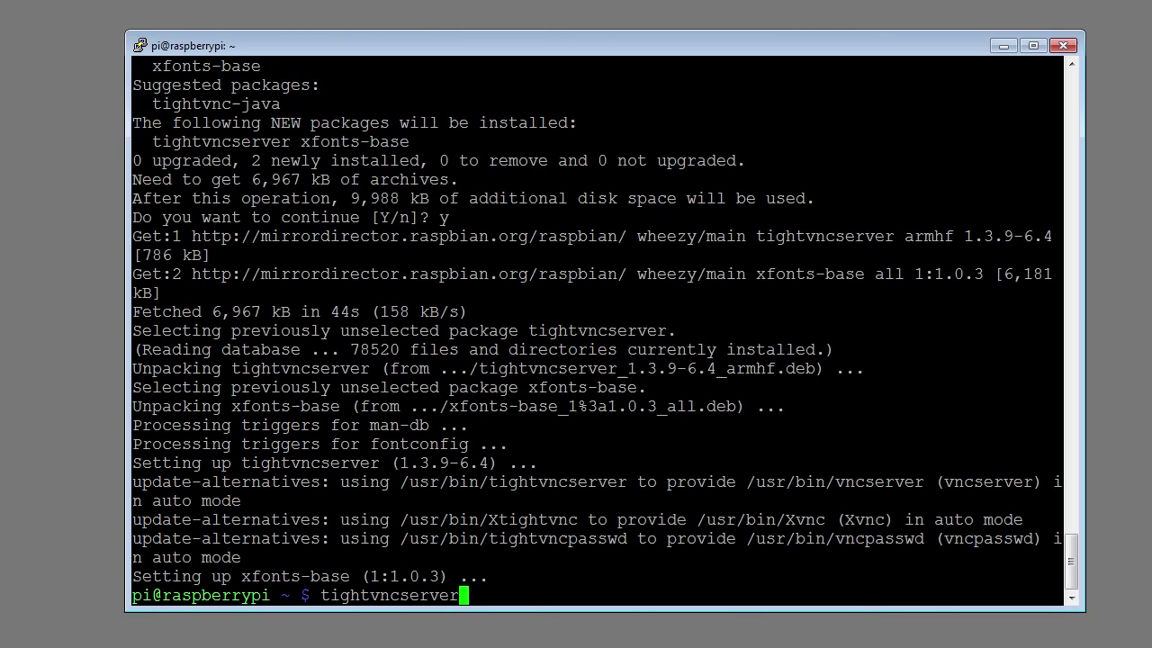
{"action": "key", "text": "Return"}
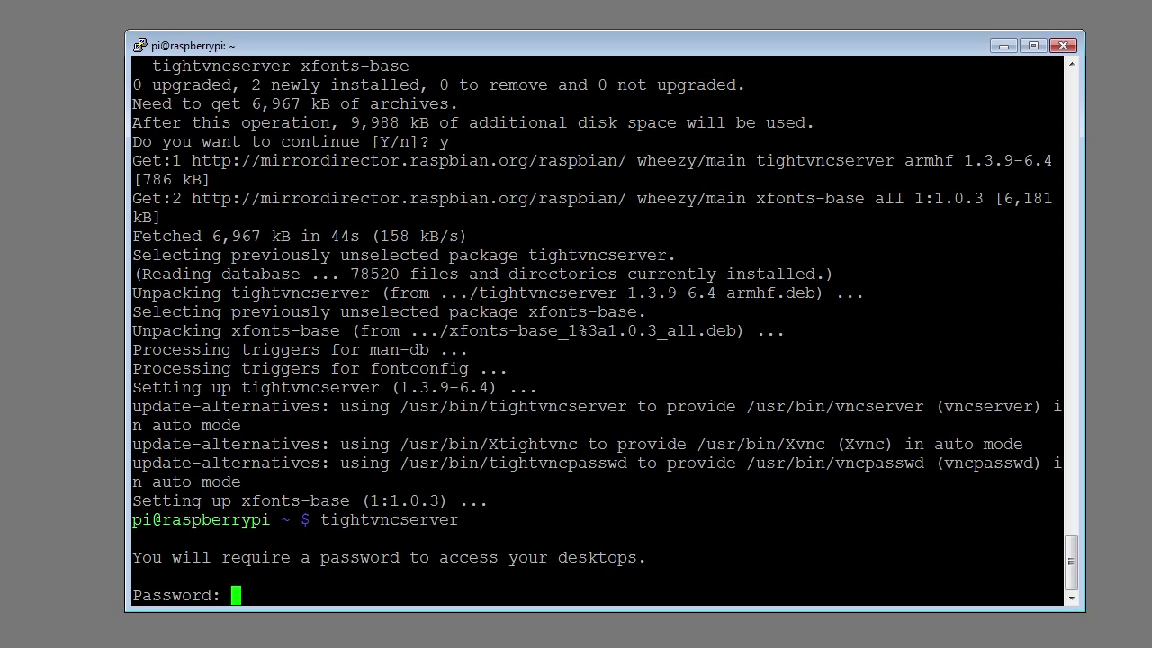
{"action": "type", "text": "password"}
{"action": "key", "text": "Return"}
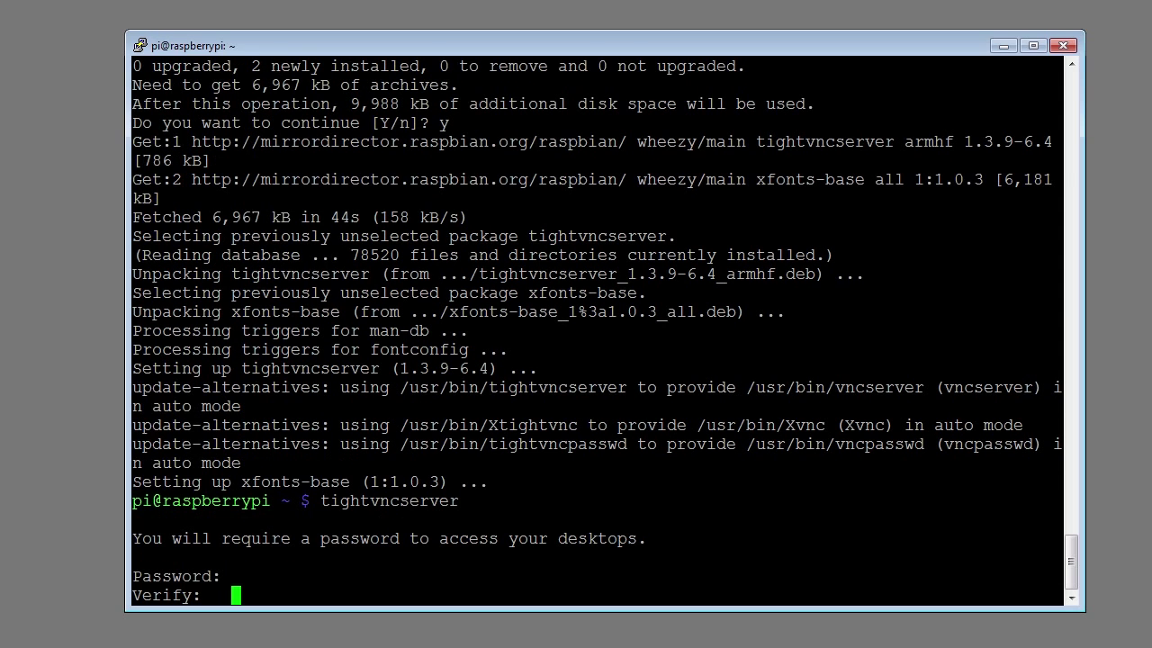
{"action": "key", "text": "Return"}
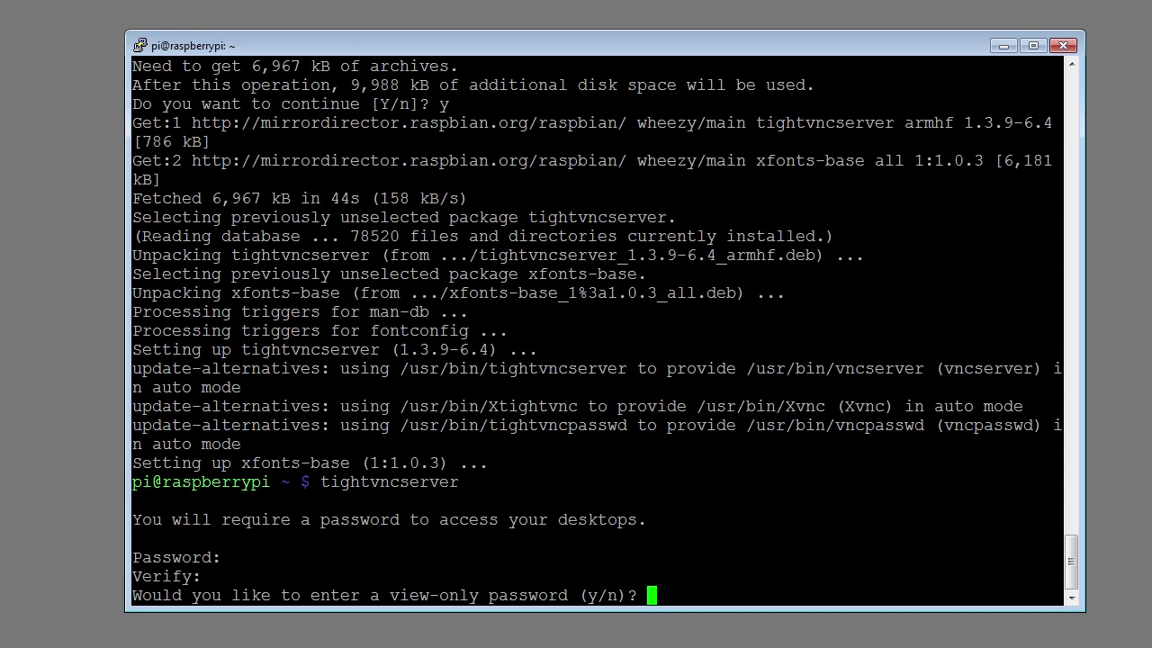
{"action": "type", "text": "n"}
{"action": "key", "text": "Return"}
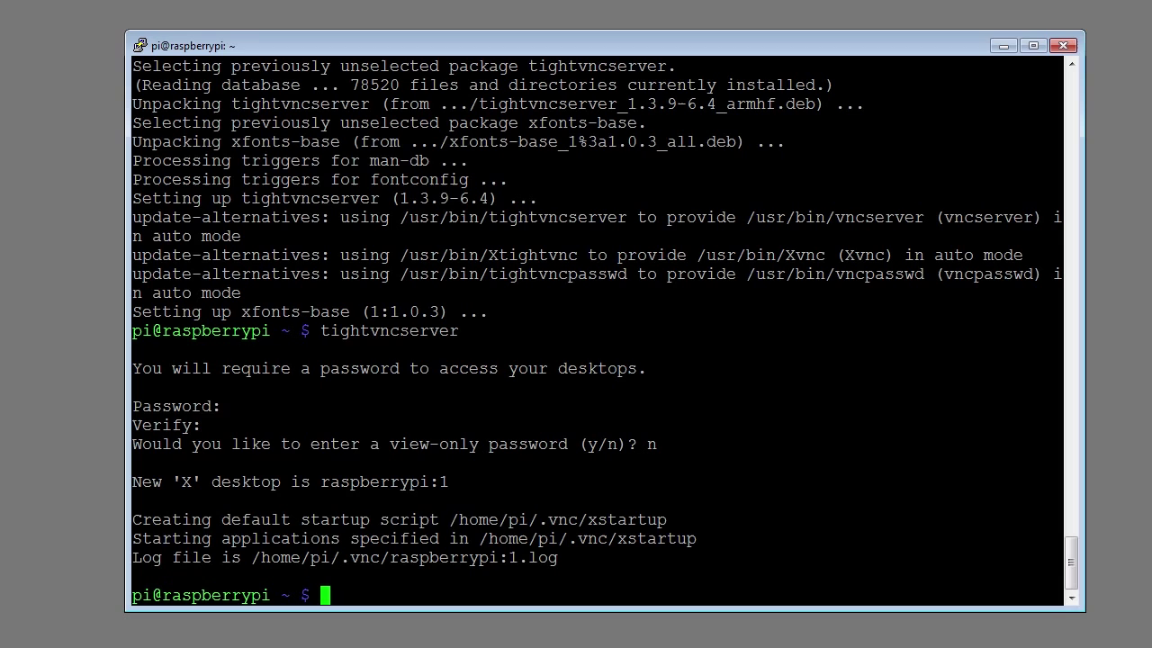
{"action": "right_click", "coordinate": [612, 520]}
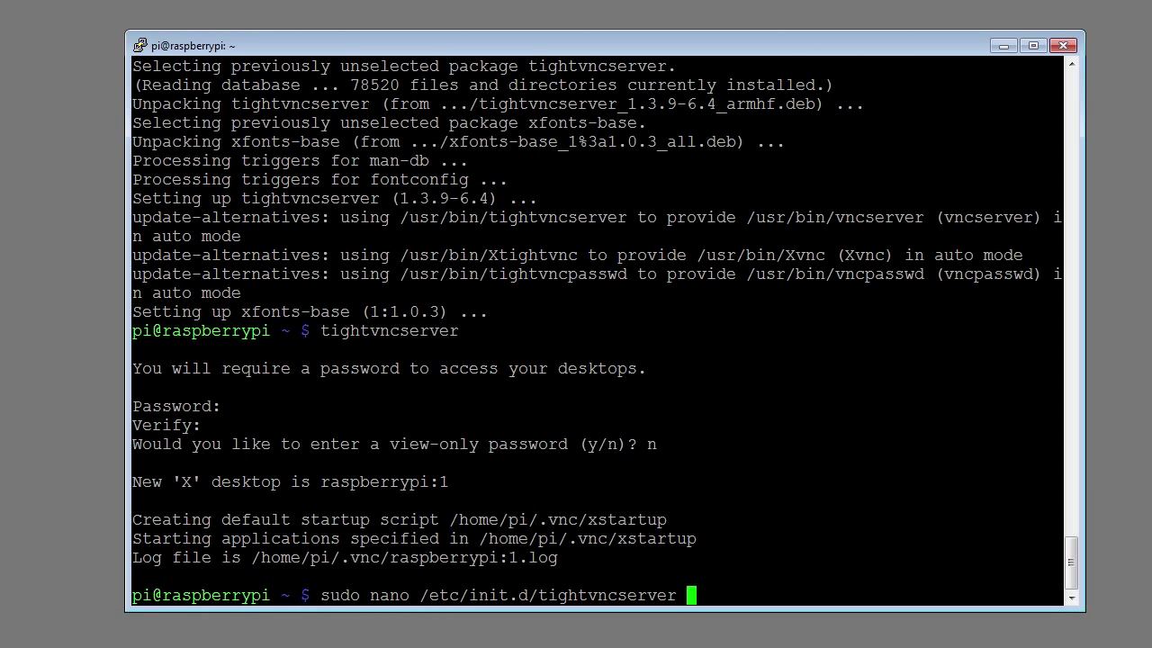
Step: Paste the startup script into /etc/init.d/tightvncserver in nano and save it
{"action": "key", "text": "Return"}
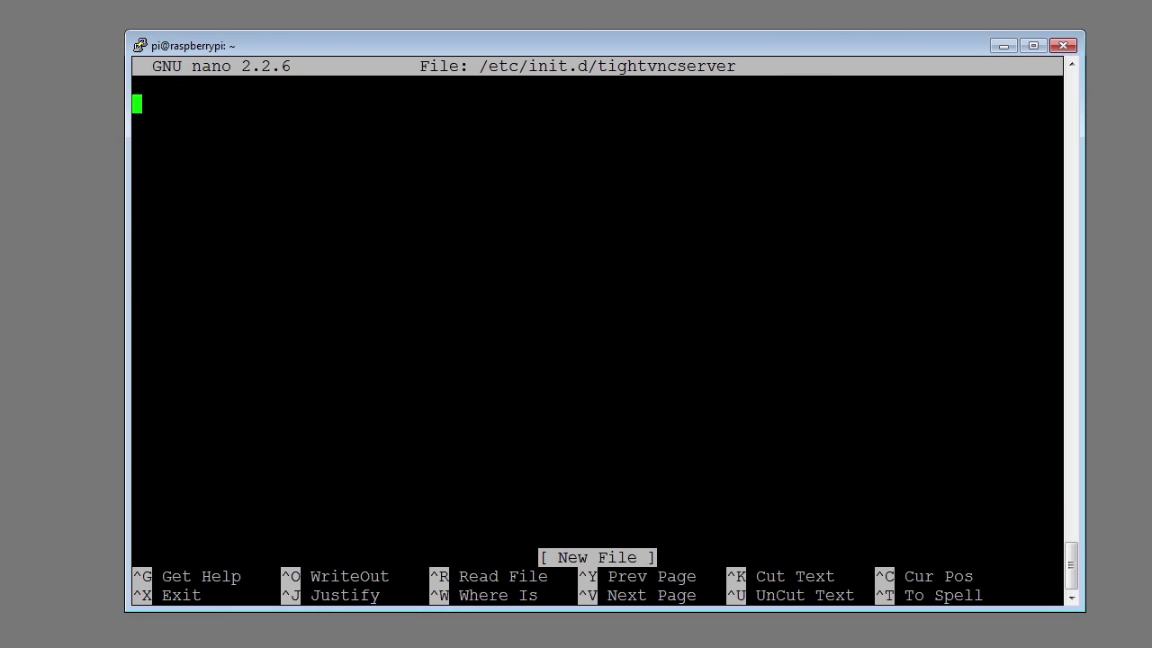
{"action": "type", "text": "case \"$1\" in     start)         su $VNCUSER -c '/usr/bin/tightvncserver :1'         echo \"Starting TightVNC Server for $VNCUSER \"         ;;     stop)         pkill Xtightvnc         echo \"TightVNC Server stopped\"         ;;     *)         echo \"Usage: /etc/init.d/tightvncserver {start|stop}\"         exit 1         ;; esac exit 0"}
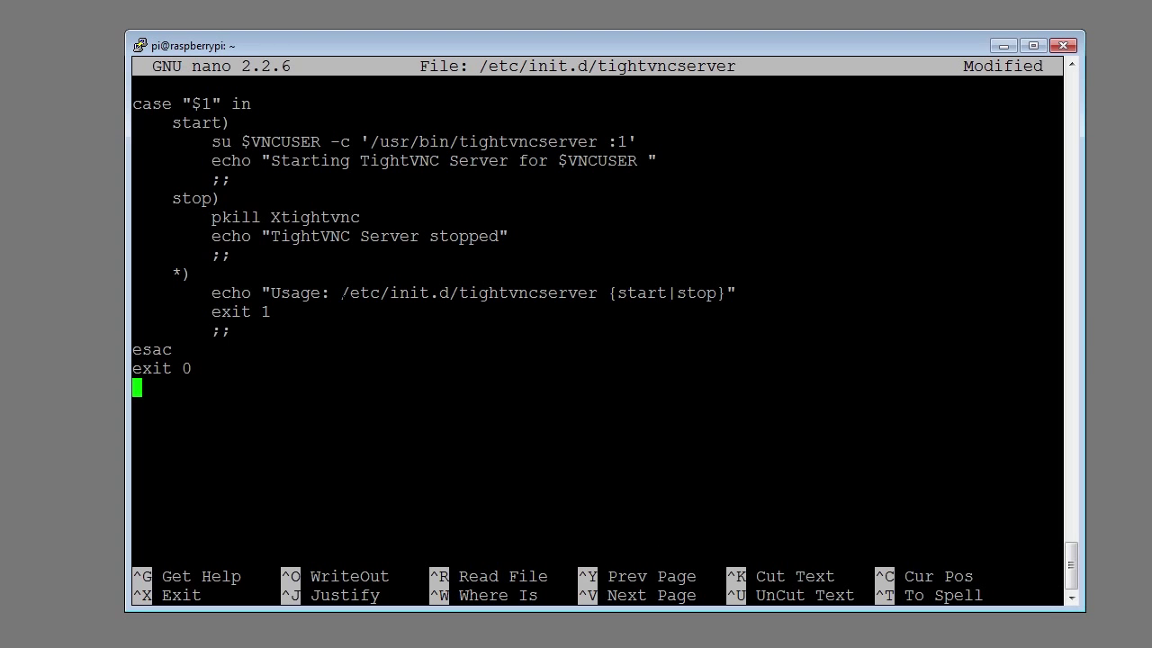
{"action": "key", "text": "ctrl+x"}
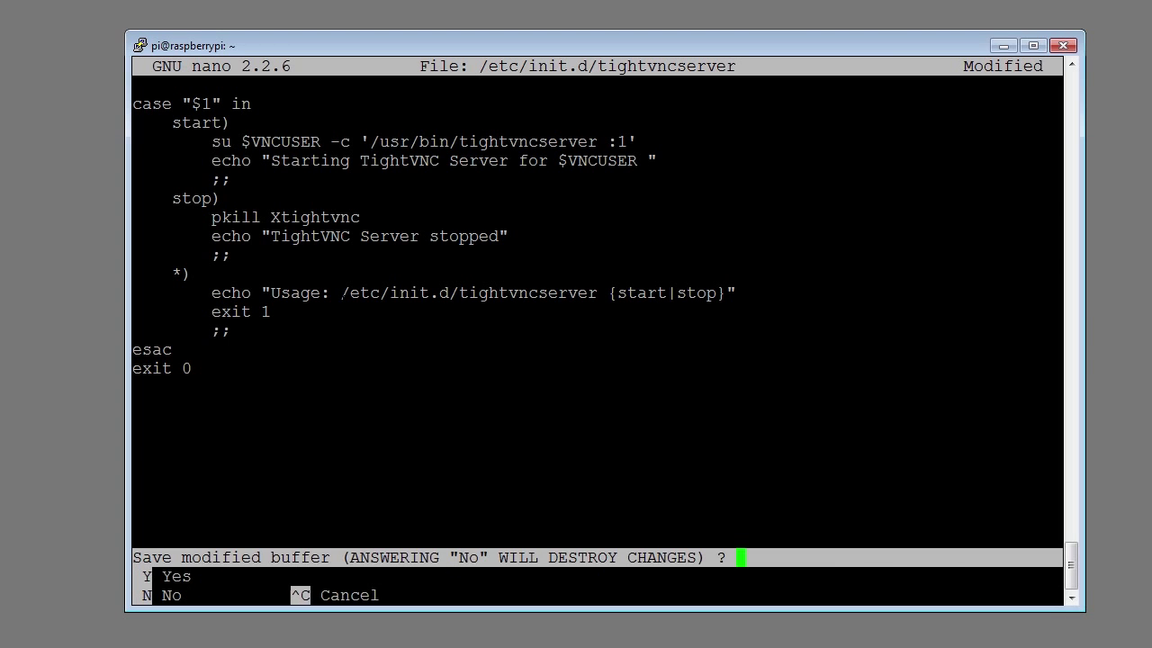
{"action": "key", "text": "y"}
{"action": "key", "text": "Return"}
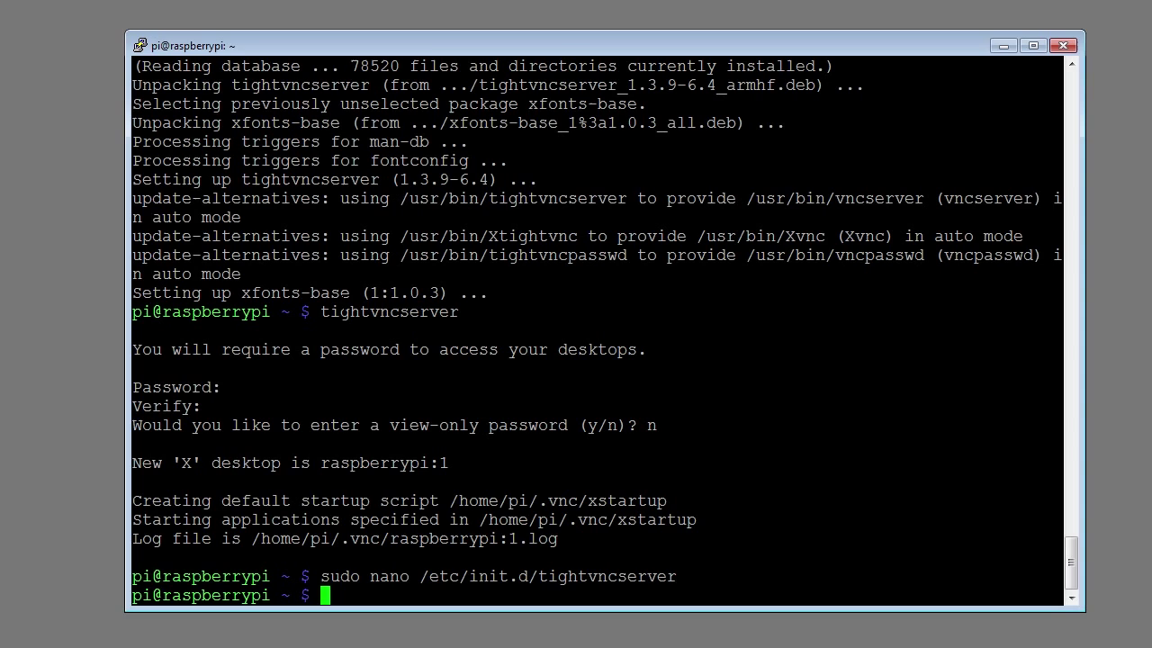
Step: Make the script executable with chmod 755 and register it at boot with update-rc.d defaults
{"action": "key", "text": "shift+Insert"}
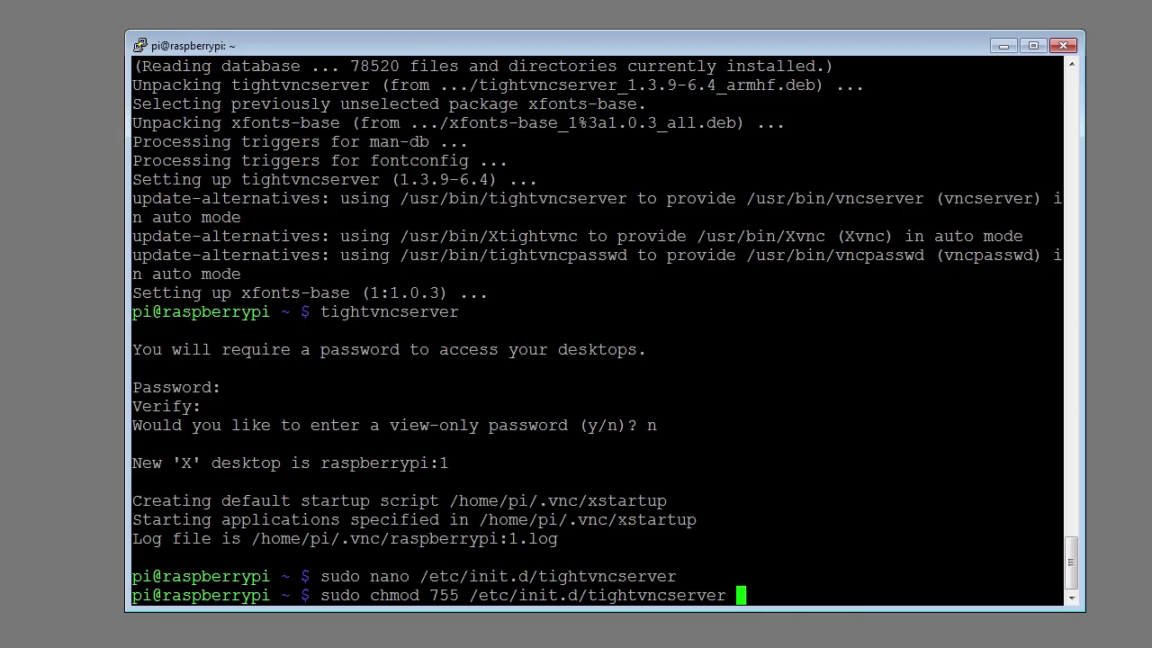
{"action": "key", "text": "Return"}
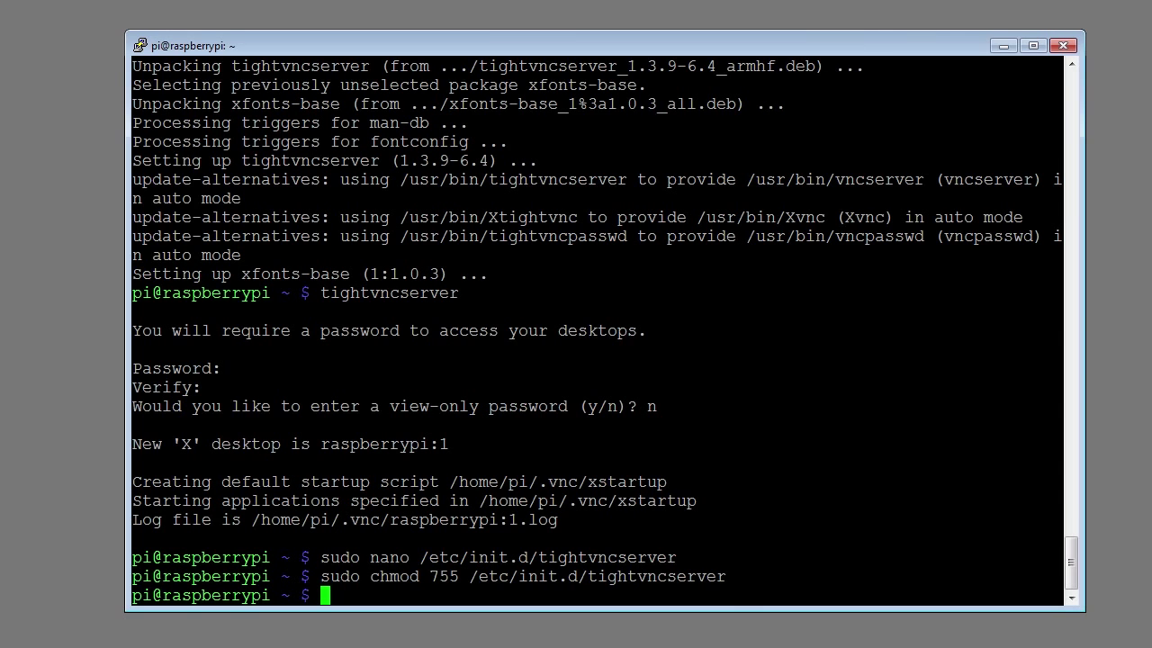
{"action": "key", "text": "Return"}
{"action": "key", "text": "shift+Insert"}
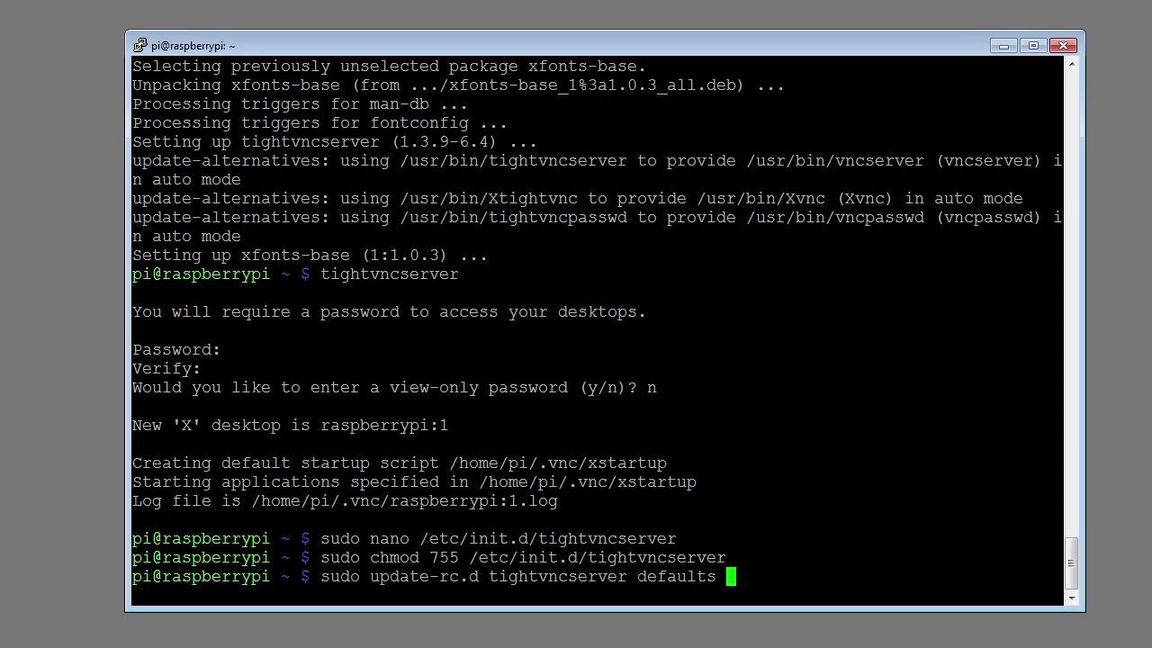
{"action": "key", "text": "Return"}
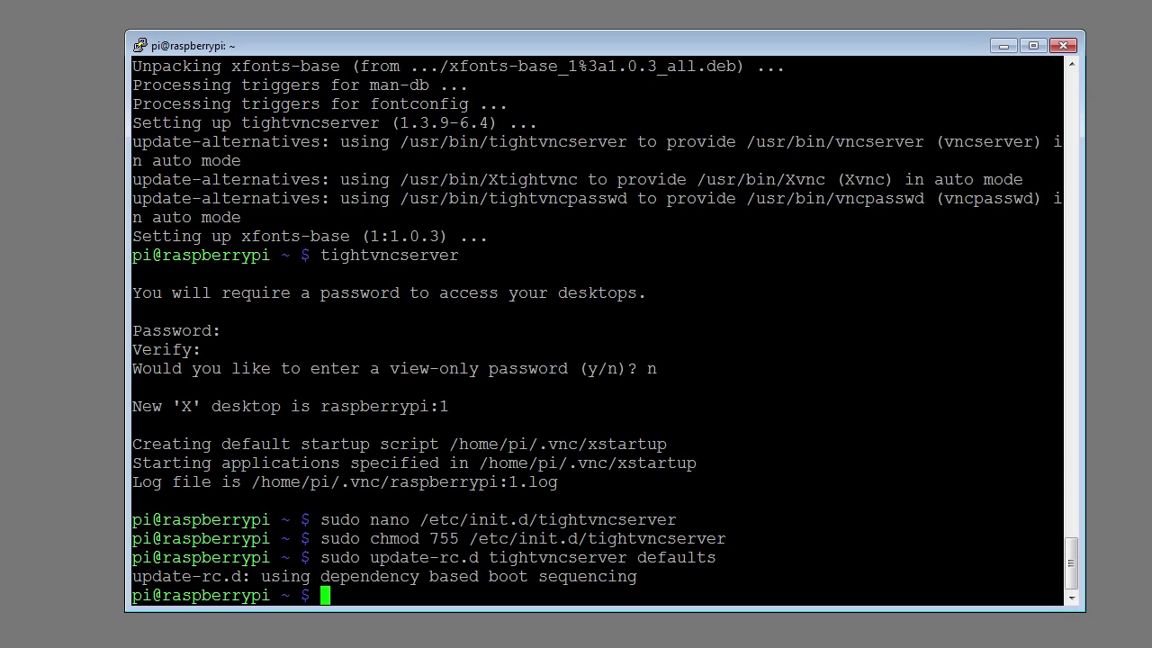
Step: Reboot the Pi and, after reconnecting, install the autocutsel package
{"action": "key", "text": "shift+Insert"}
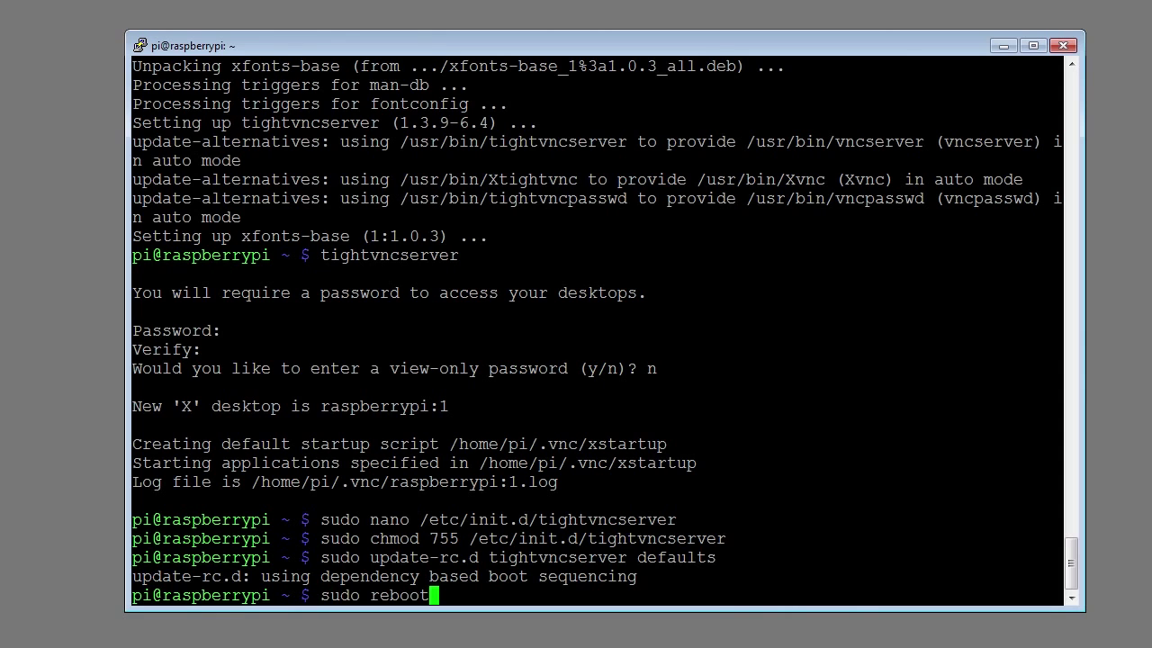
{"action": "key", "text": "Return"}
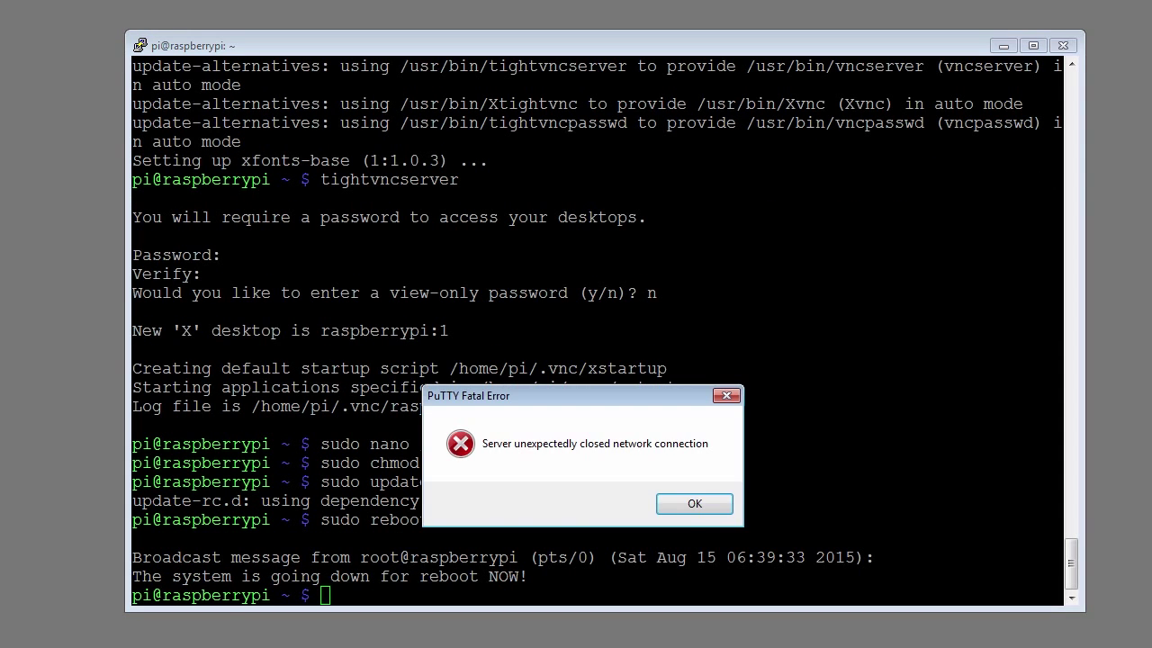
{"action": "left_click", "coordinate": [694, 504]}
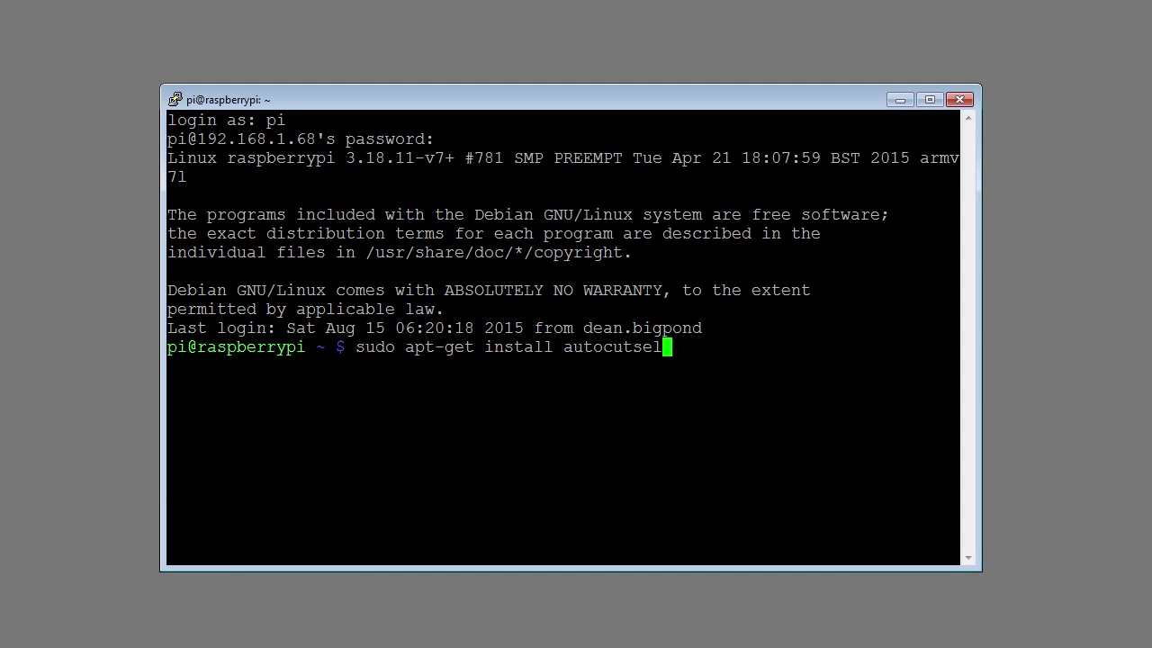
{"action": "key", "text": "Return"}
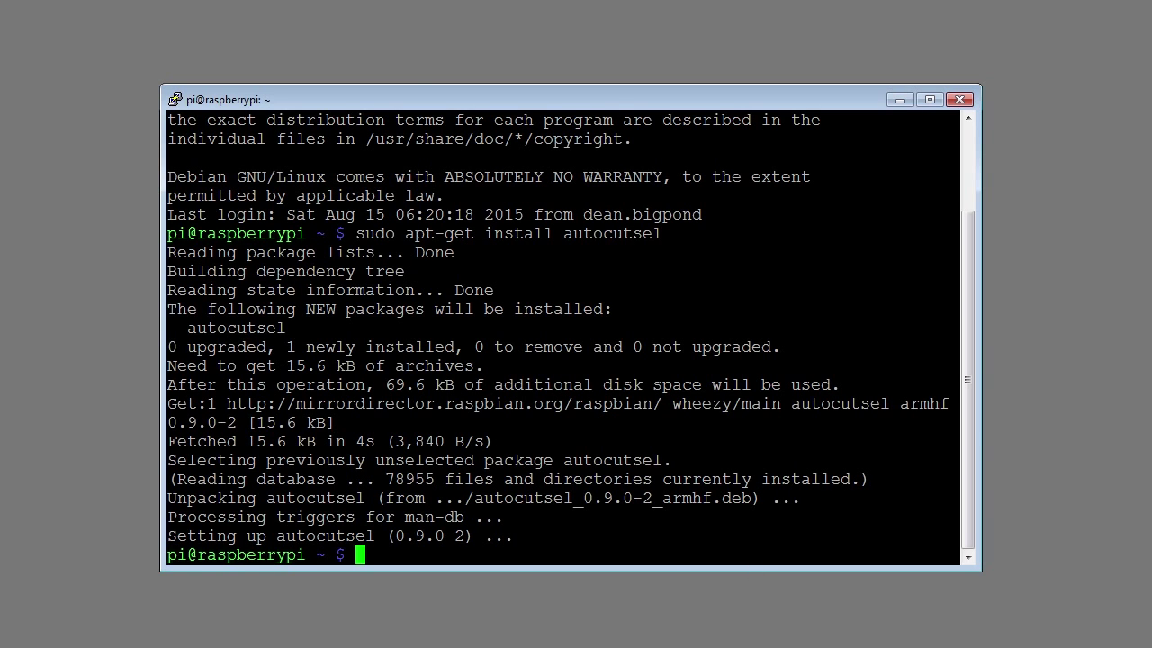
Step: Add an 'autocutsel - fork' line to /home/pi/.vnc/xstartup in nano and save it
{"action": "type", "text": "sudo nano /home/pi/.vnc/xstartup"}
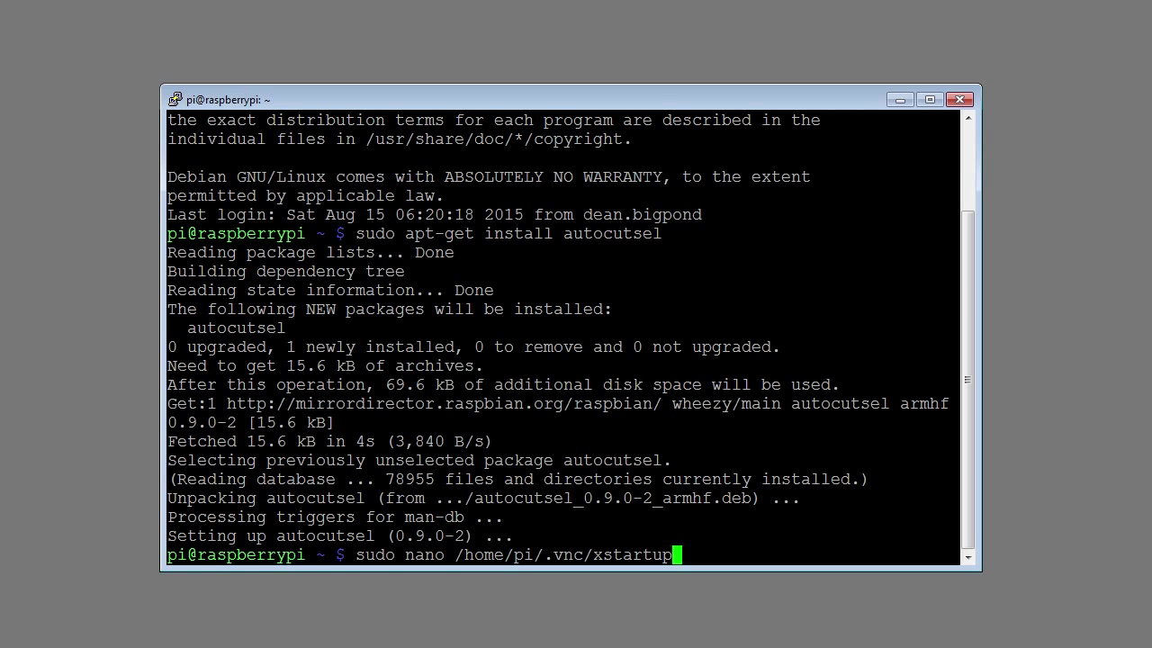
{"action": "key", "text": "Return"}
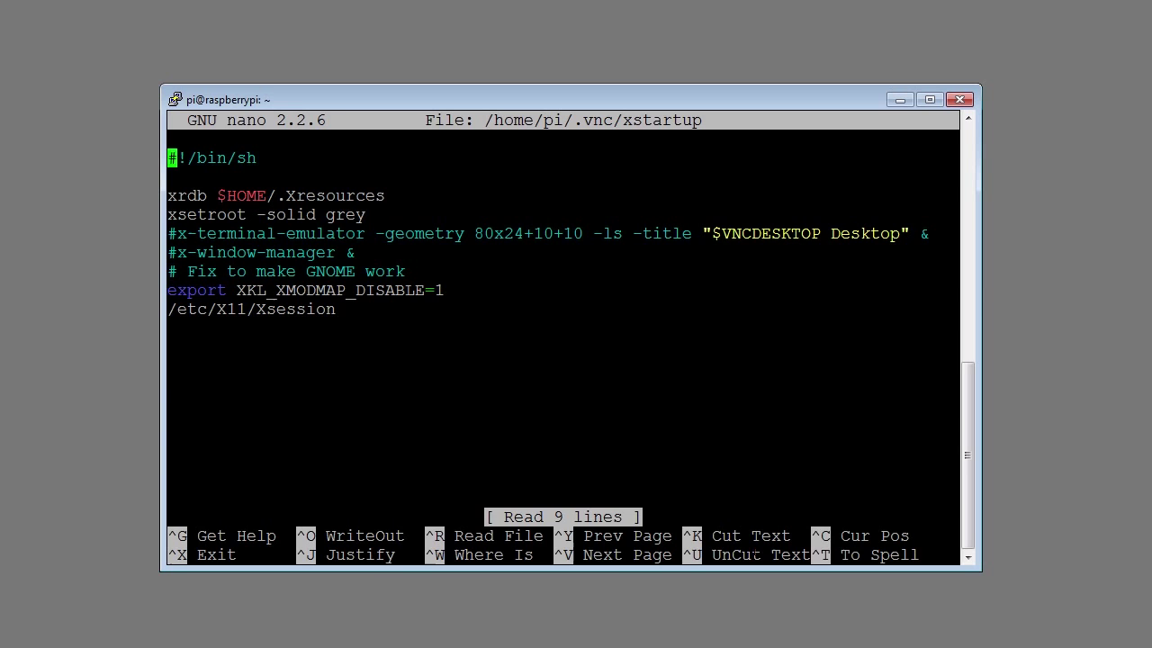
{"action": "key", "text": "Down"}
{"action": "key", "text": "Down"}
{"action": "key", "text": "Down"}
{"action": "key", "text": "Down"}
{"action": "key", "text": "Return"}
{"action": "key", "text": "Up"}
{"action": "type", "text": "autocutsel - fork"}
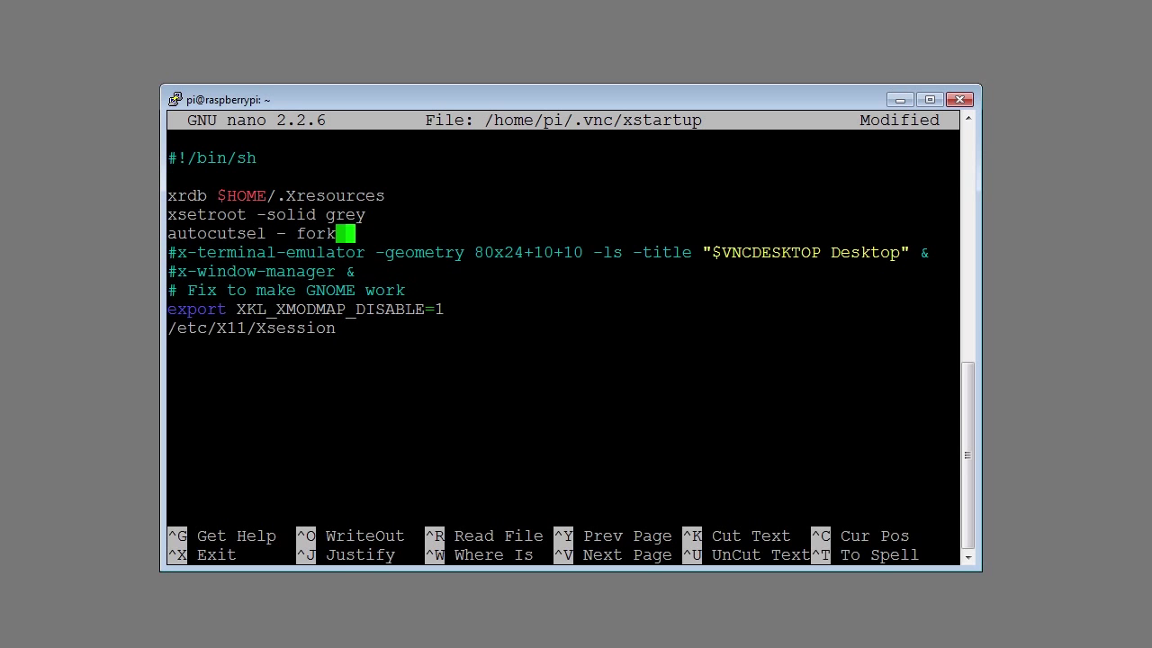
{"action": "key", "text": "ctrl+x"}
{"action": "key", "text": "y"}
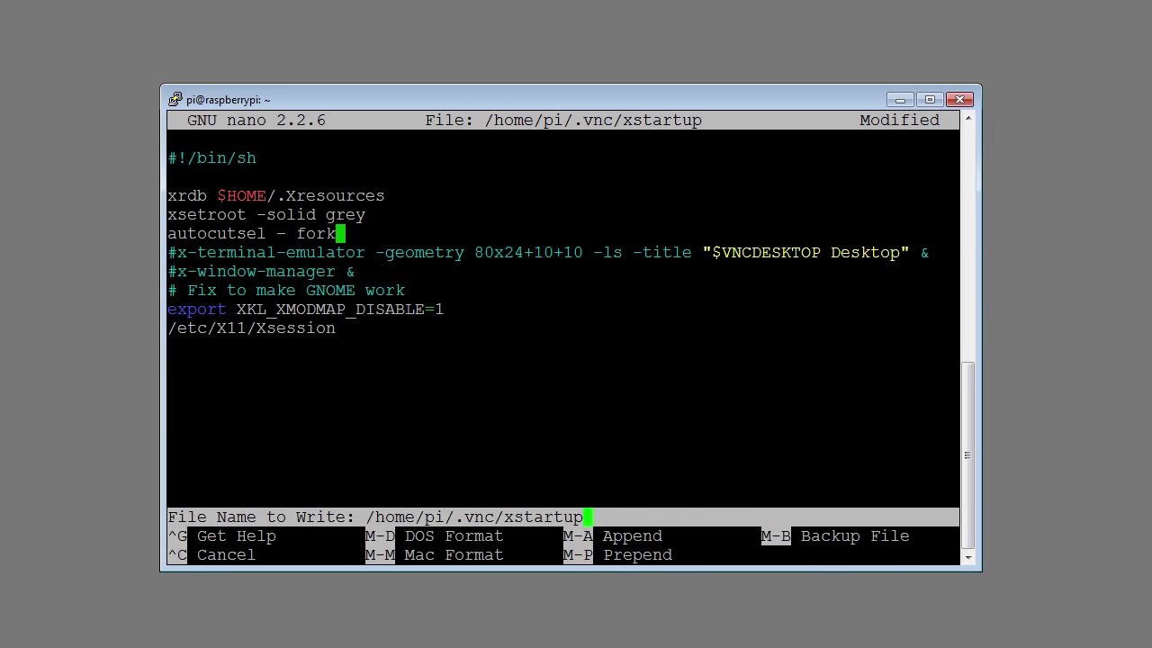
{"action": "key", "text": "Return"}
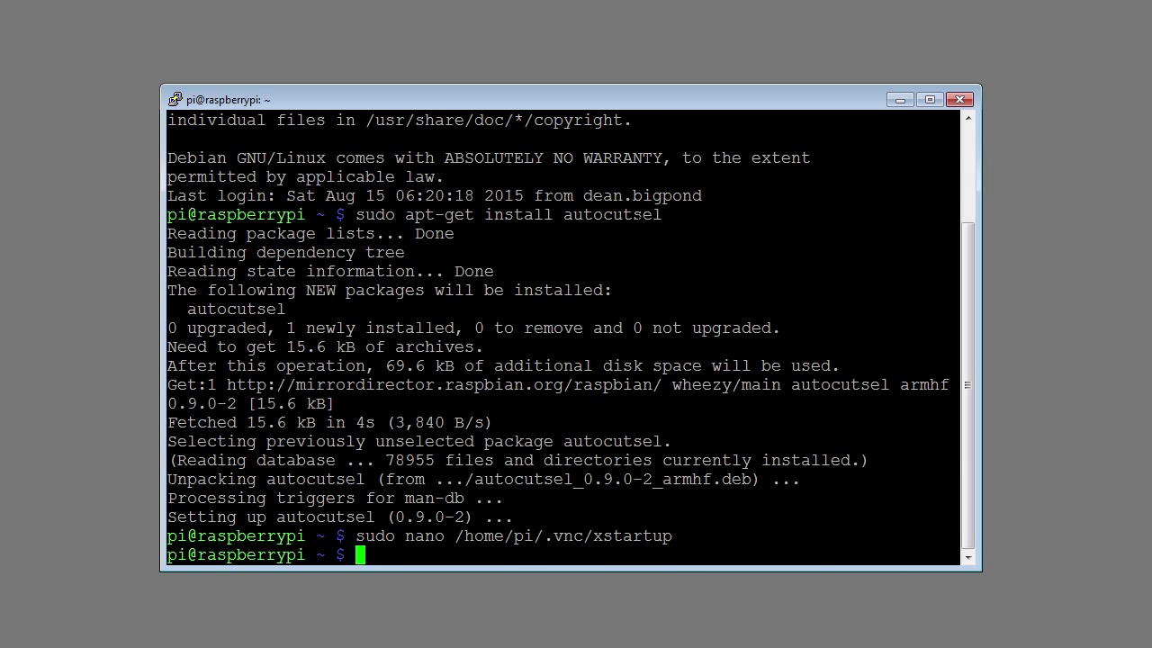
Step: Reboot the Pi again with sudo reboot and dismiss the connection-closed error
{"action": "type", "text": "sudo reboot"}
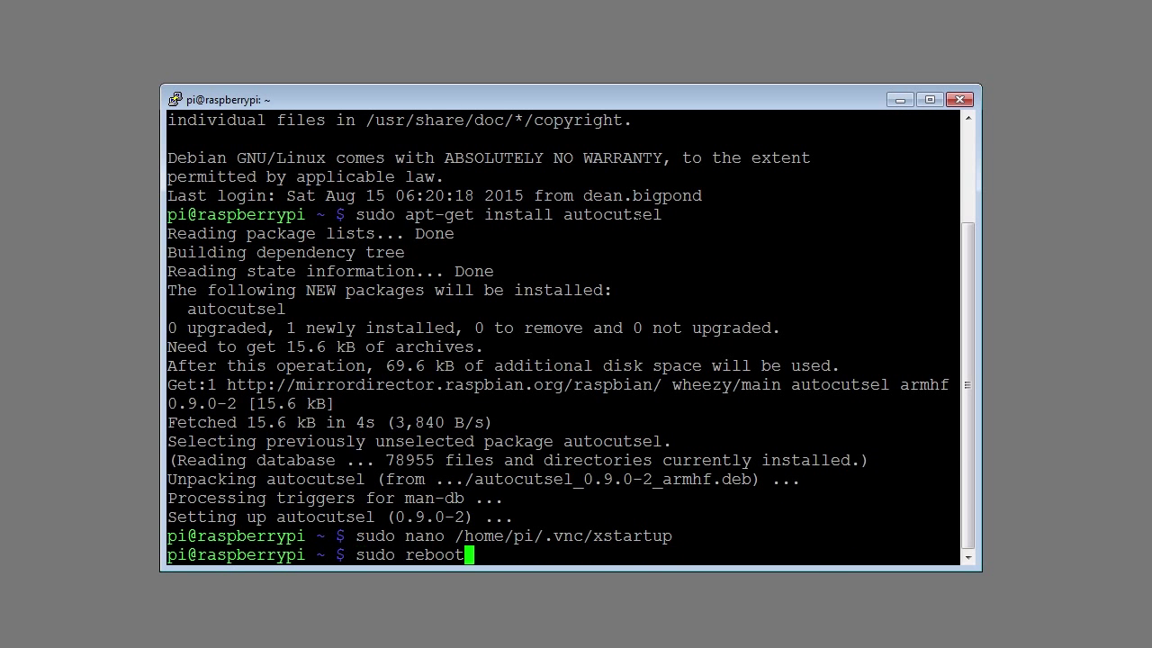
{"action": "key", "text": "Return"}
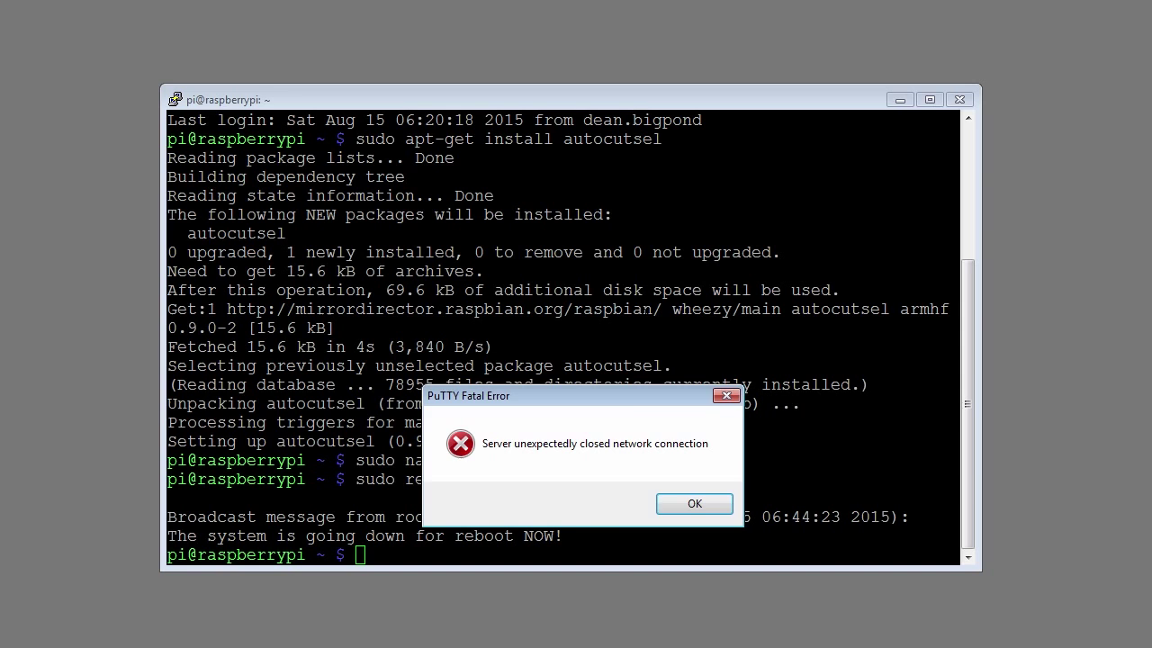
{"action": "left_click", "coordinate": [688, 502]}
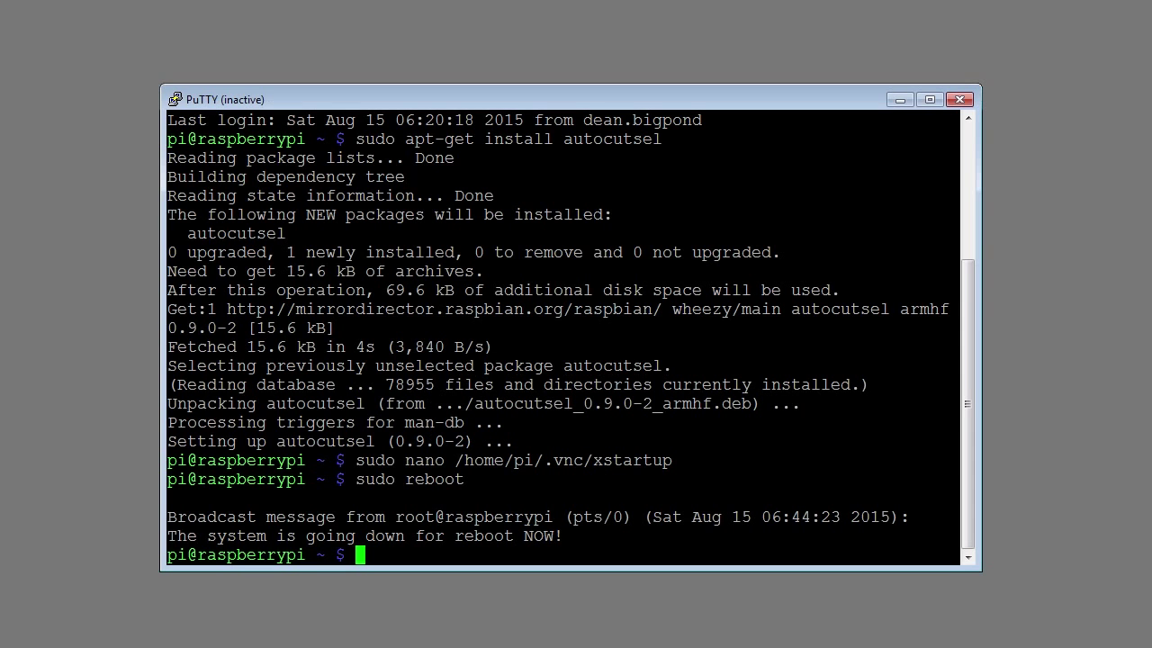
Step: Close PuTTY and download VNC-Viewer-5.2.3-Windows-64bit.exe from realvnc.com's Viewer downloads
{"action": "left_click", "coordinate": [960, 99]}
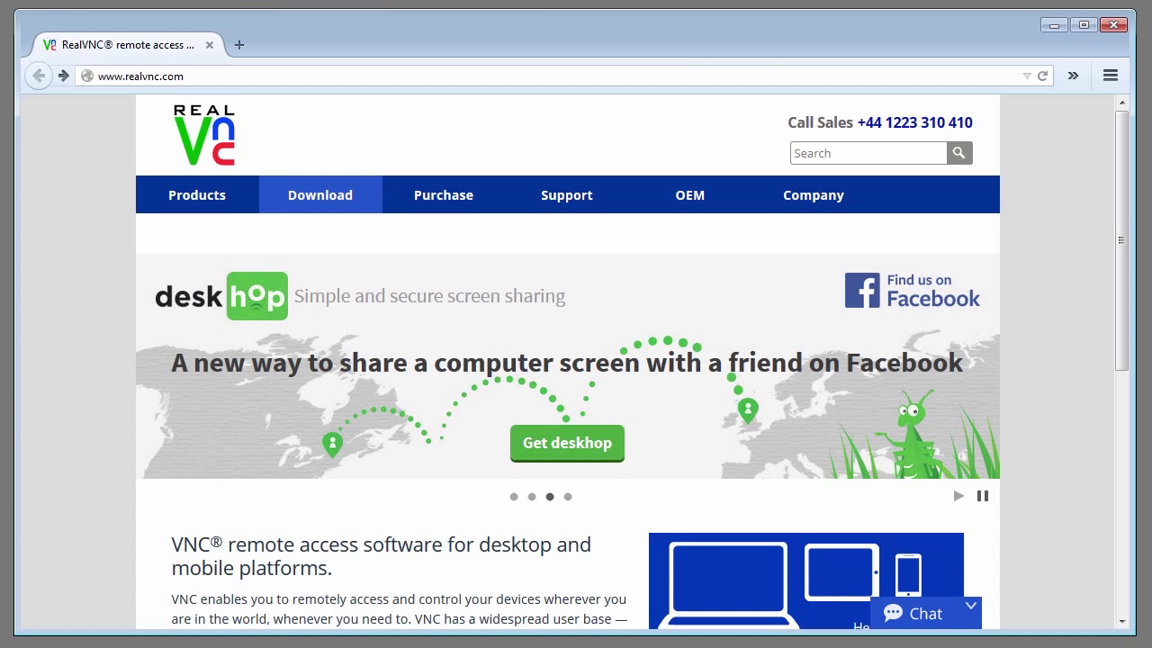
{"action": "left_click", "coordinate": [304, 207]}
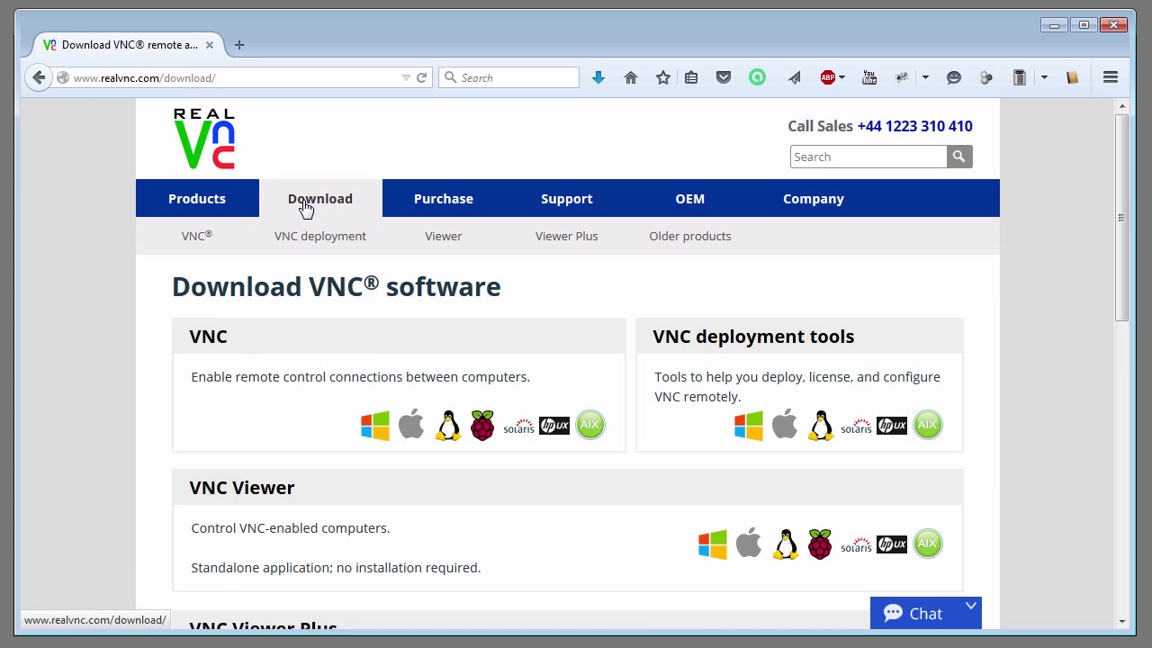
{"action": "left_click", "coordinate": [707, 552]}
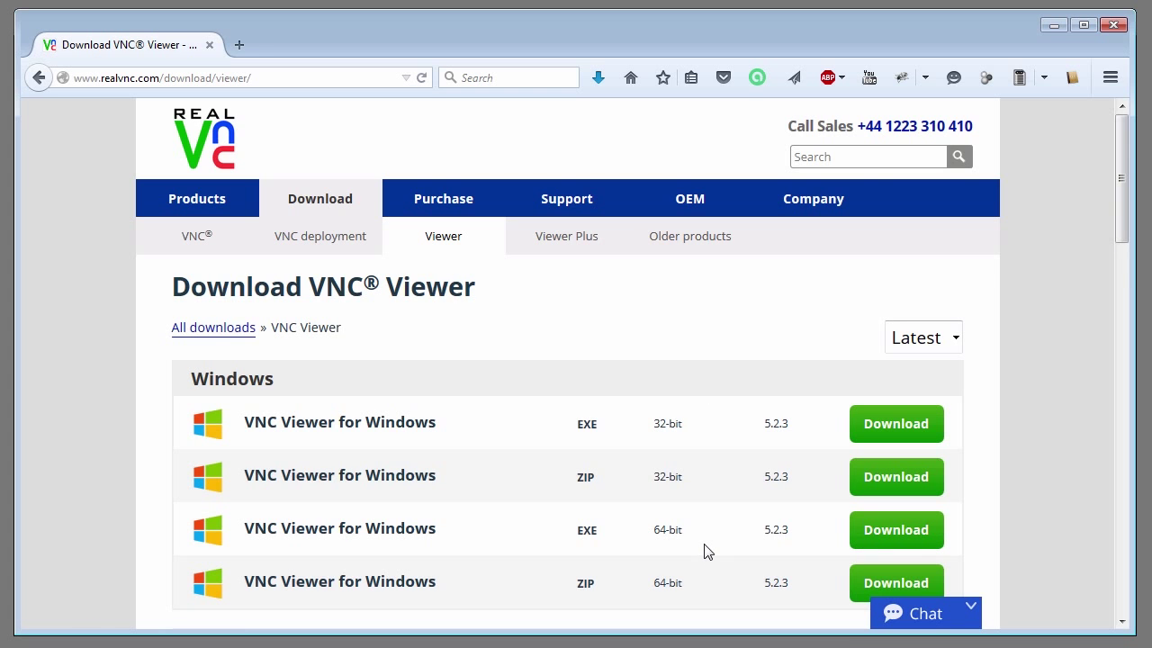
{"action": "left_click", "coordinate": [881, 535]}
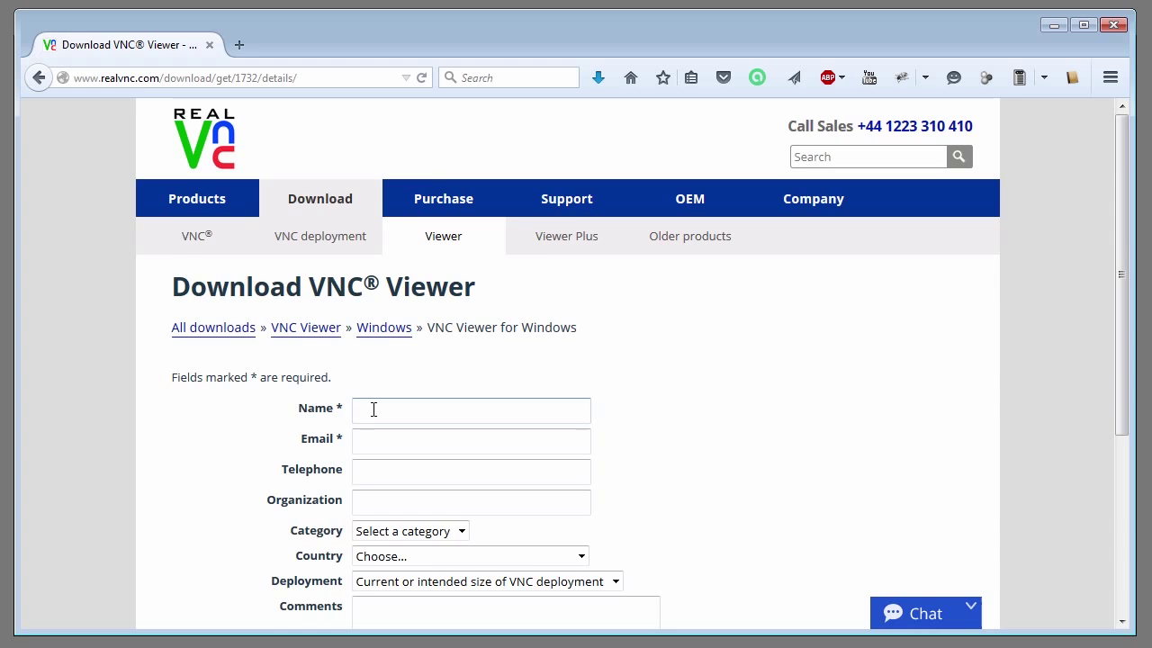
{"action": "scroll", "coordinate": [375, 411], "scroll_direction": "down", "scroll_amount": 2}
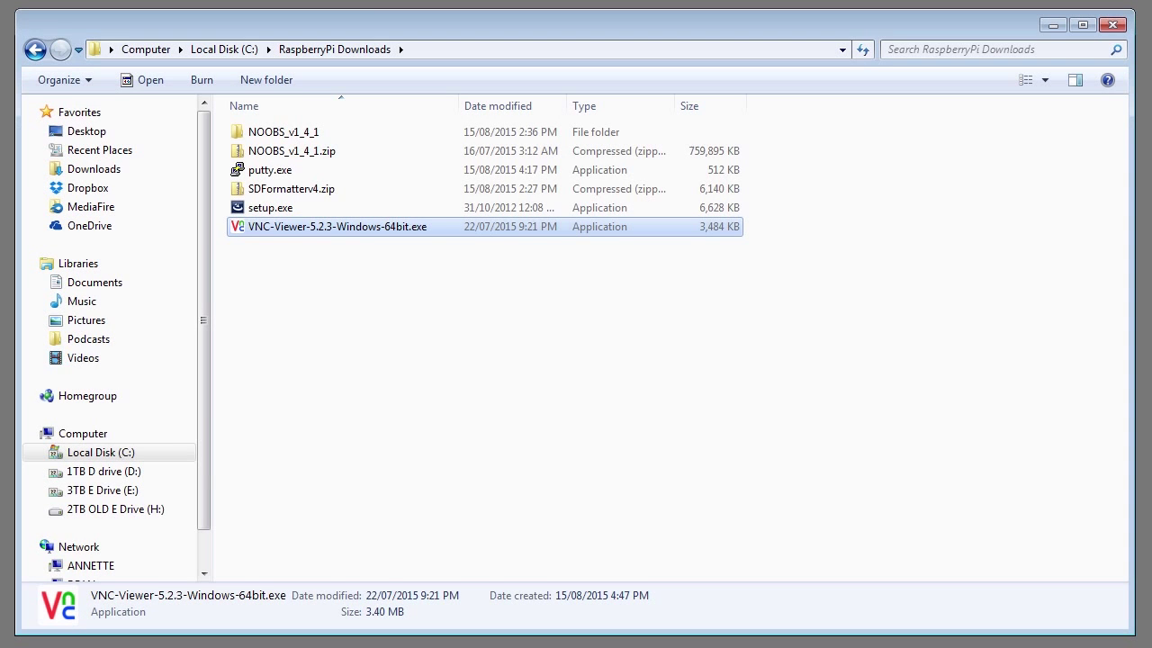
Step: Run the downloaded VNC Viewer and connect to the Pi at 192.168.1.68:5901 with the VNC password
{"action": "double_click", "coordinate": [329, 227]}
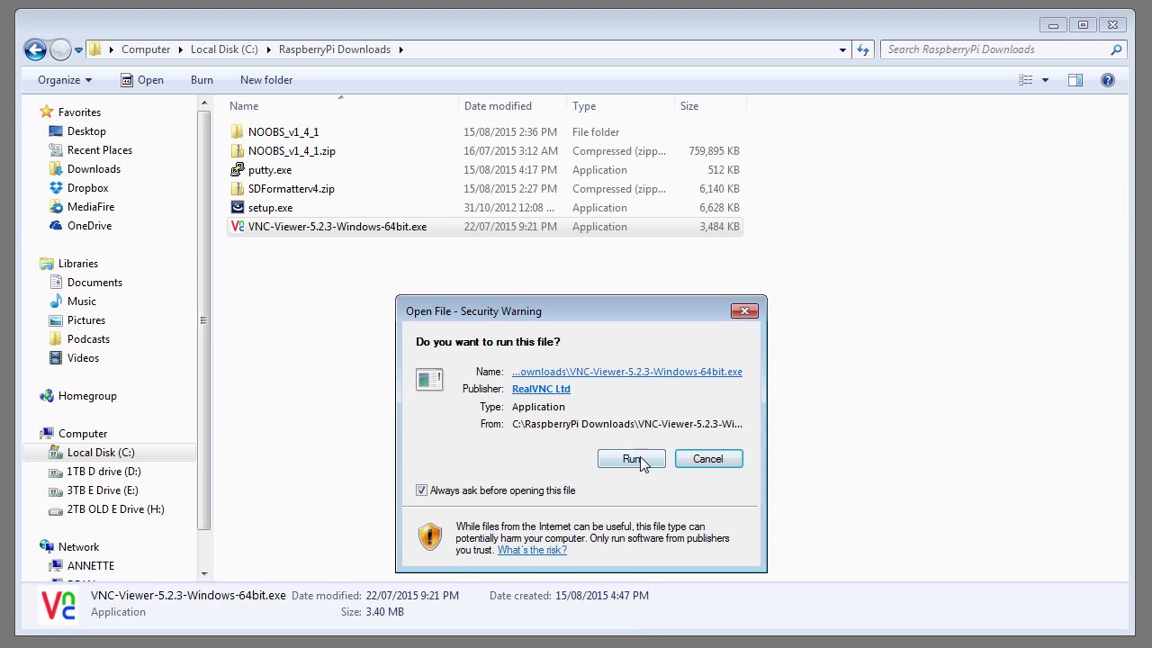
{"action": "left_click", "coordinate": [634, 460]}
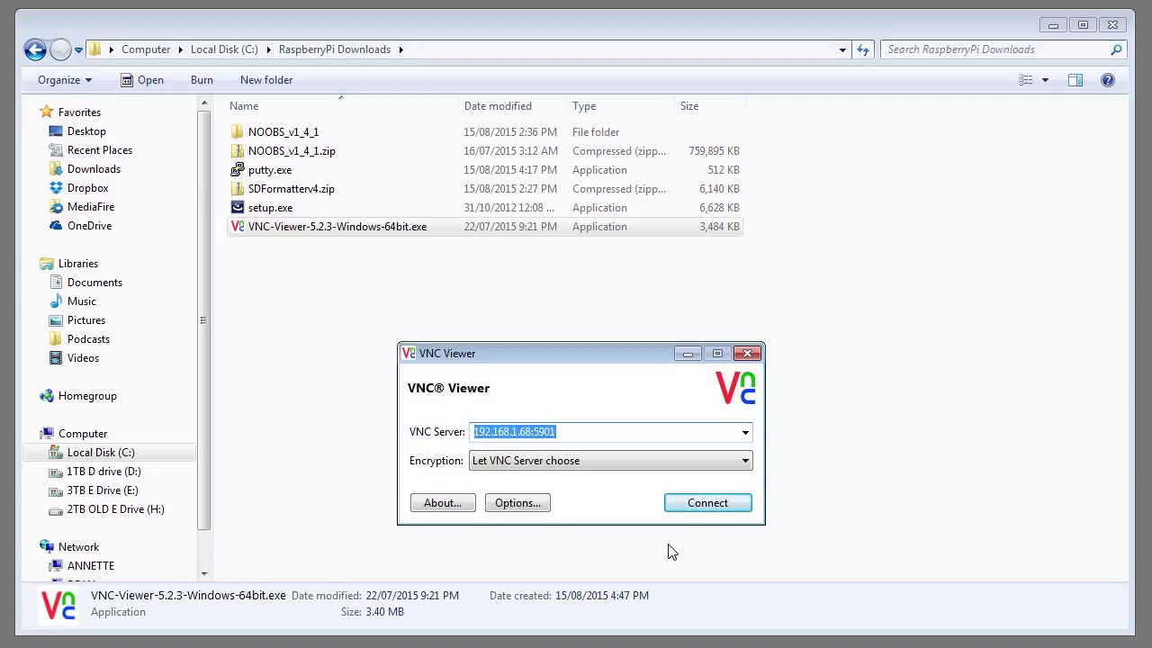
{"action": "left_click", "coordinate": [700, 505]}
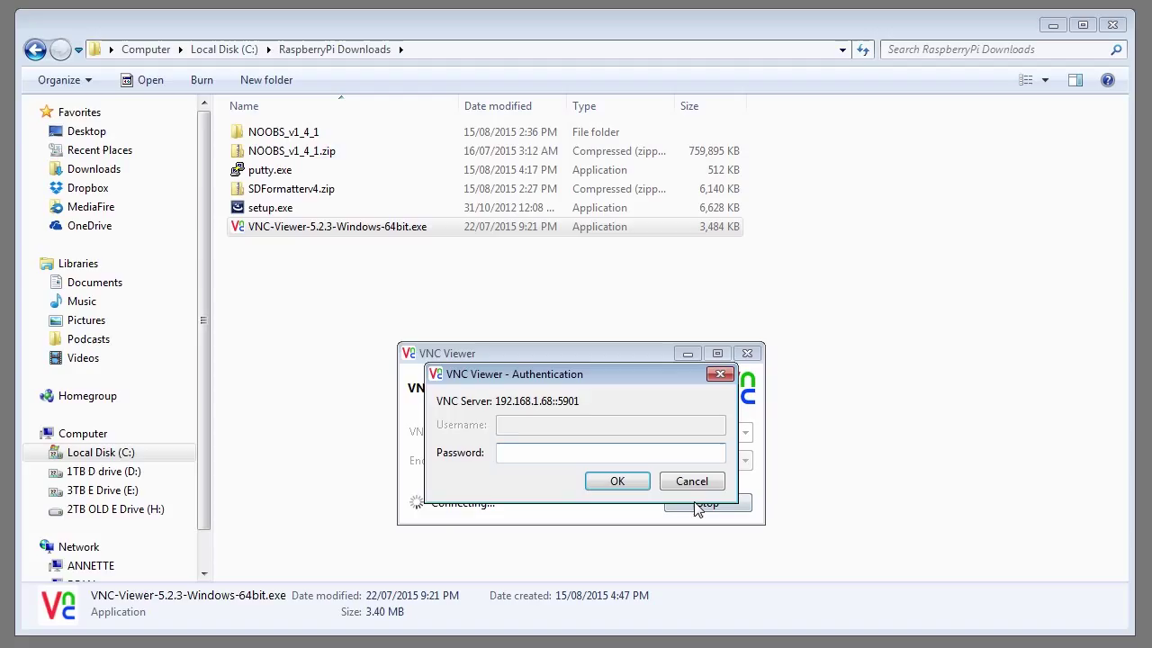
{"action": "type", "text": "•••••••"}
{"action": "key", "text": "Return"}
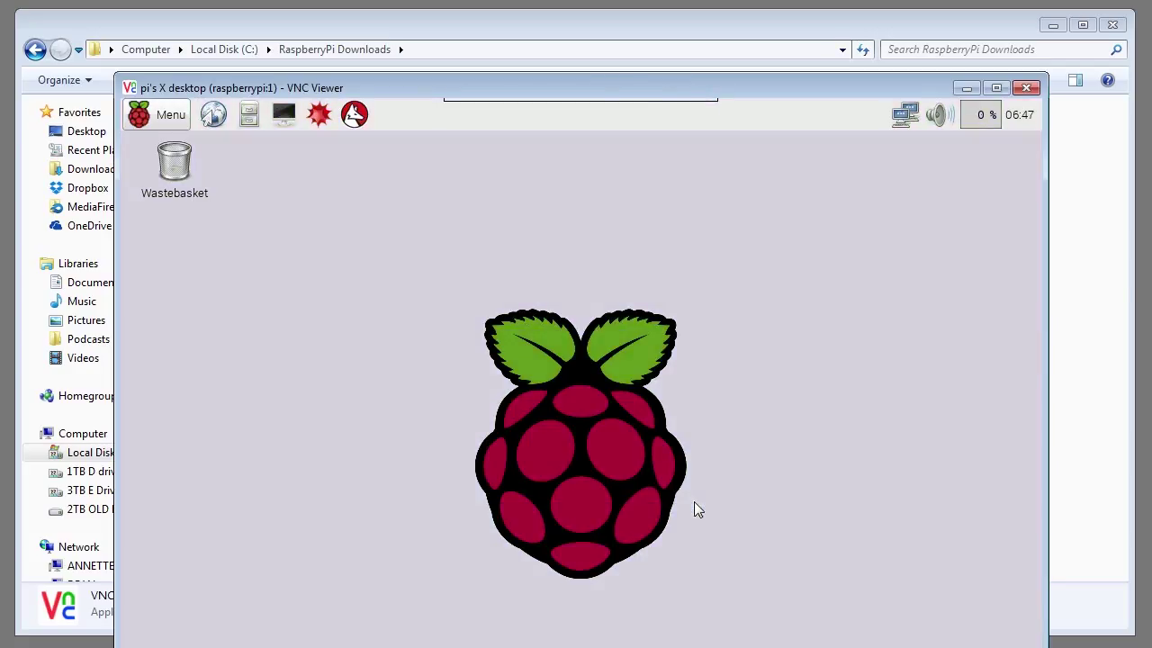
{"action": "left_click_drag", "start_coordinate": [614, 85], "coordinate": [617, 43]}
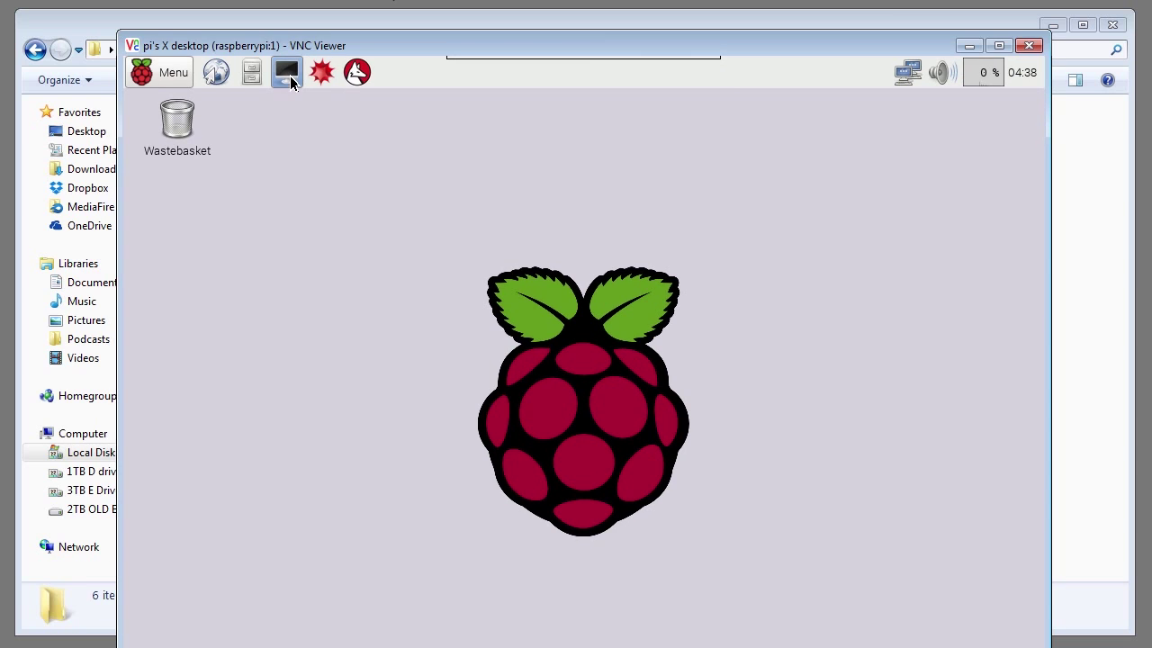
Step: Open a maximized LXTerminal and set its font to Monospace 14 in Preferences
{"action": "left_click", "coordinate": [290, 81]}
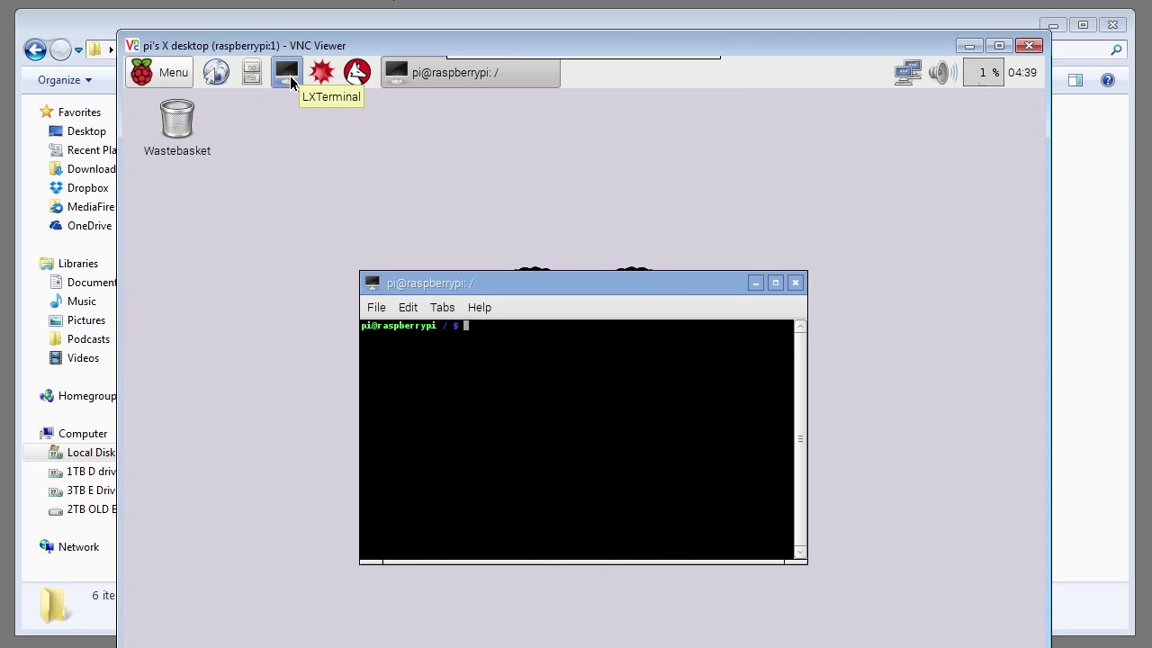
{"action": "left_click", "coordinate": [775, 284]}
{"action": "left_click", "coordinate": [171, 130]}
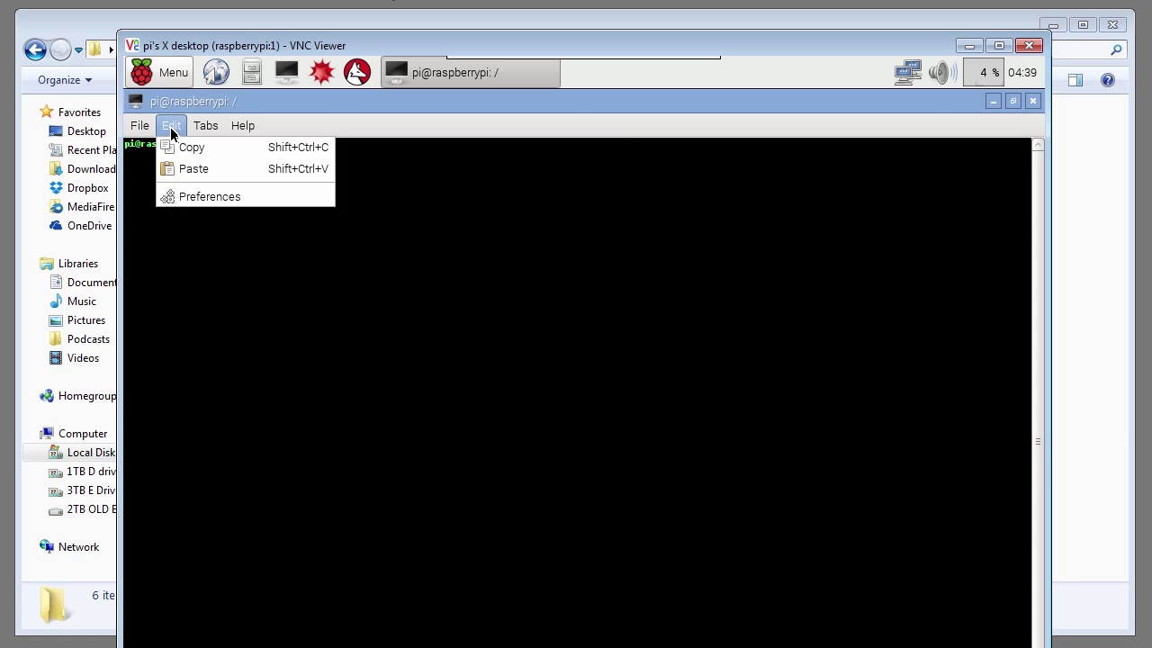
{"action": "left_click", "coordinate": [207, 198]}
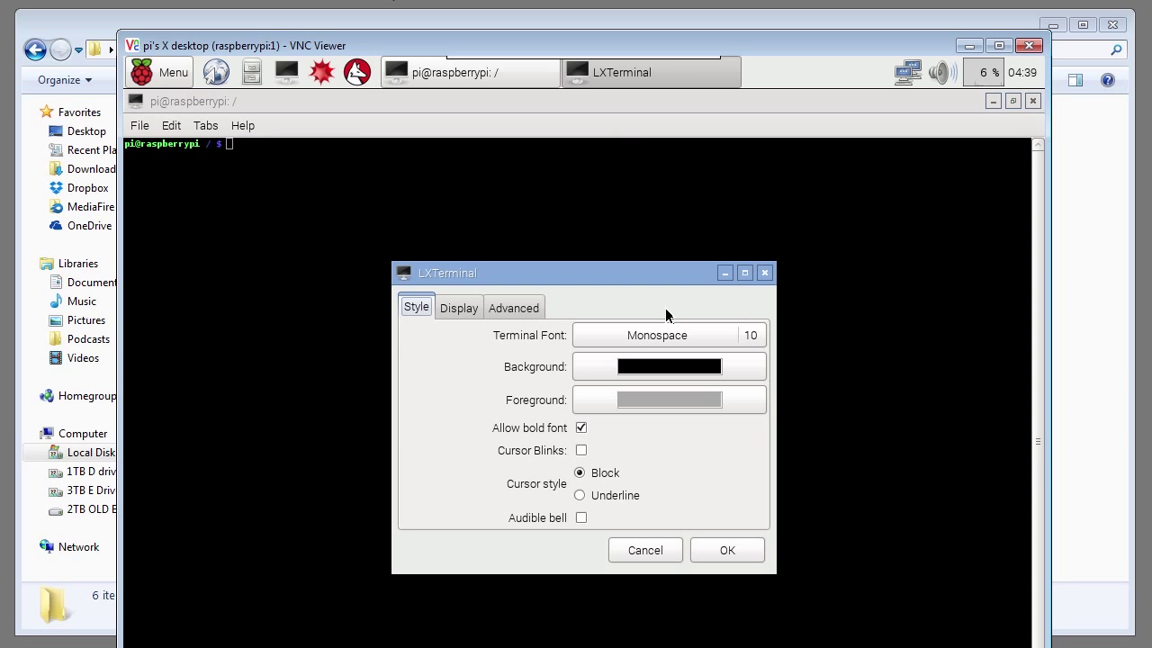
{"action": "left_click", "coordinate": [761, 337]}
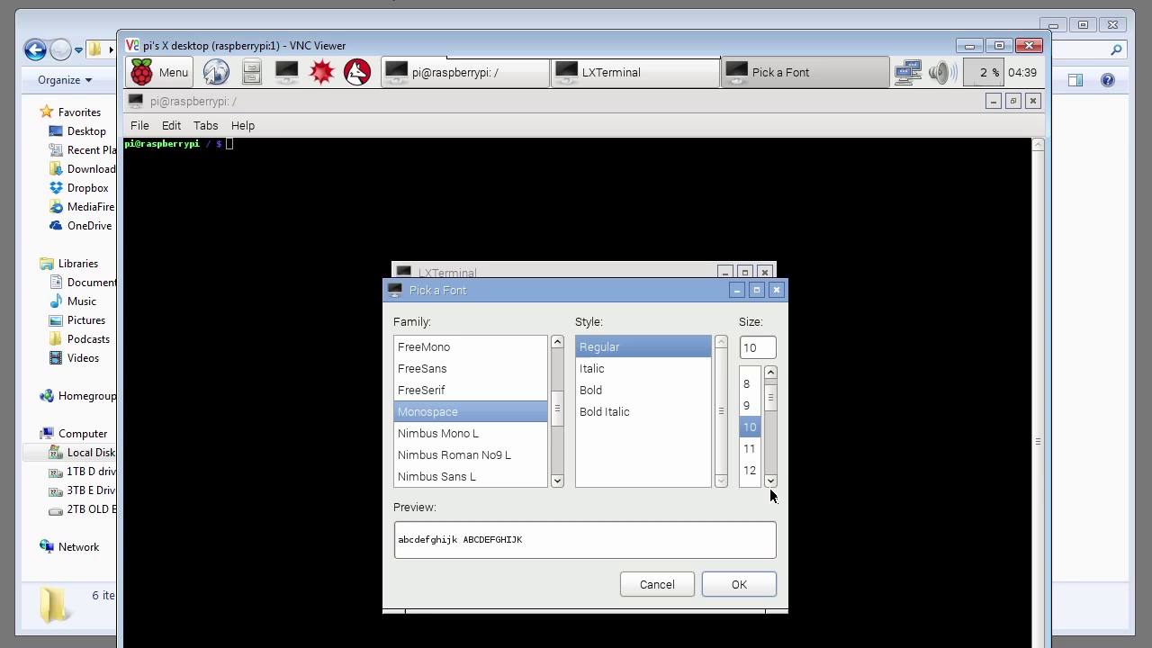
{"action": "left_click", "coordinate": [773, 483]}
{"action": "left_click", "coordinate": [773, 481]}
{"action": "left_click", "coordinate": [751, 476]}
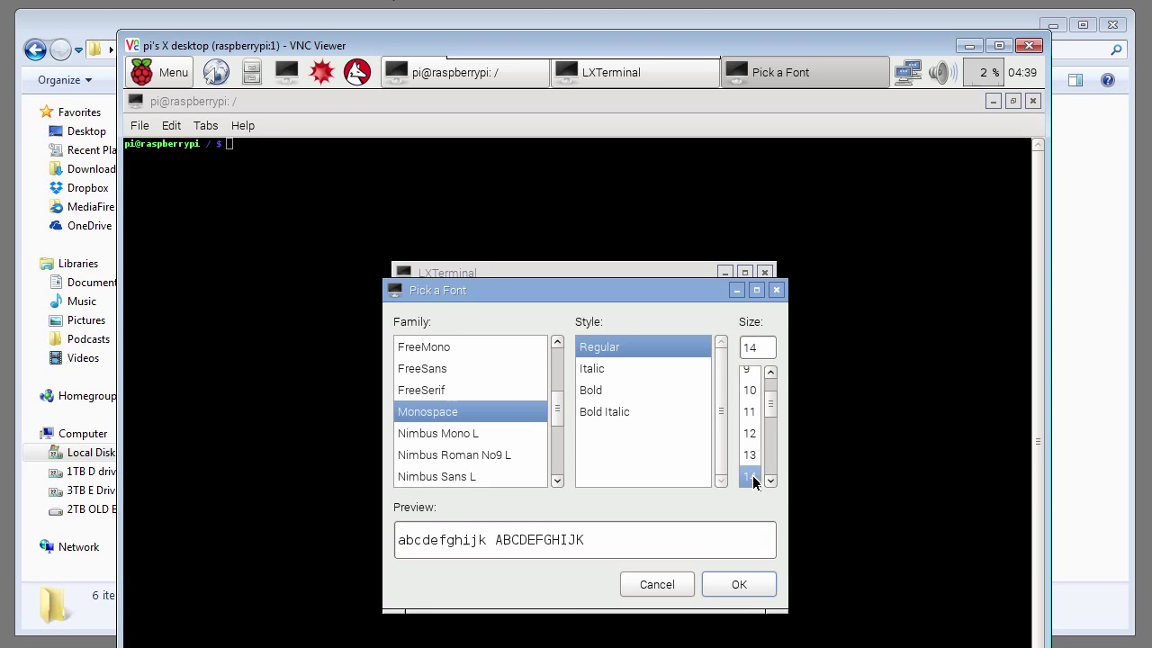
{"action": "left_click", "coordinate": [735, 587]}
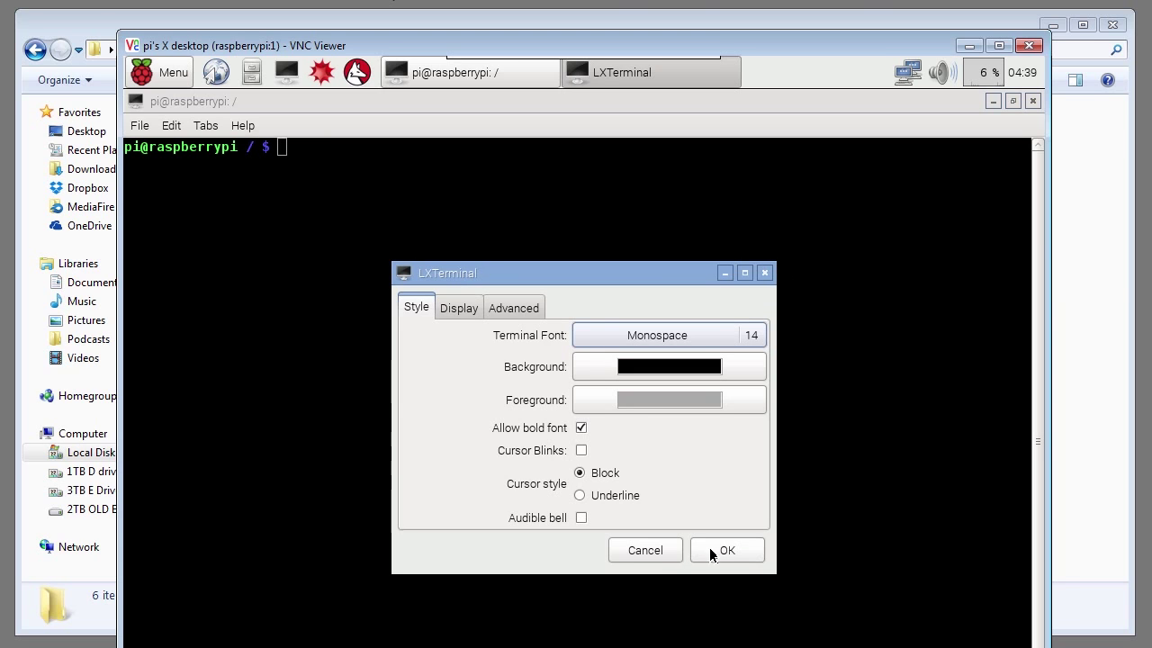
{"action": "left_click", "coordinate": [719, 550]}
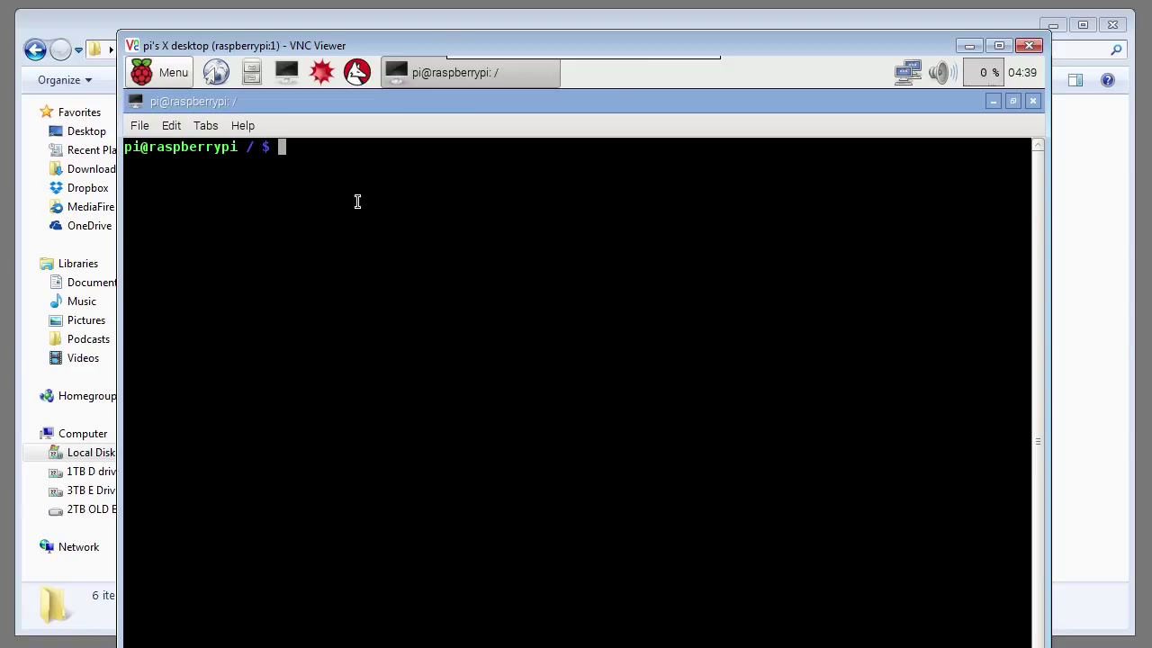
Step: Open /etc/init.d/tightvncserver in nano and move to the end of the su start line
{"action": "type", "text": "sudo nano /etc/init.d/tightvncserver"}
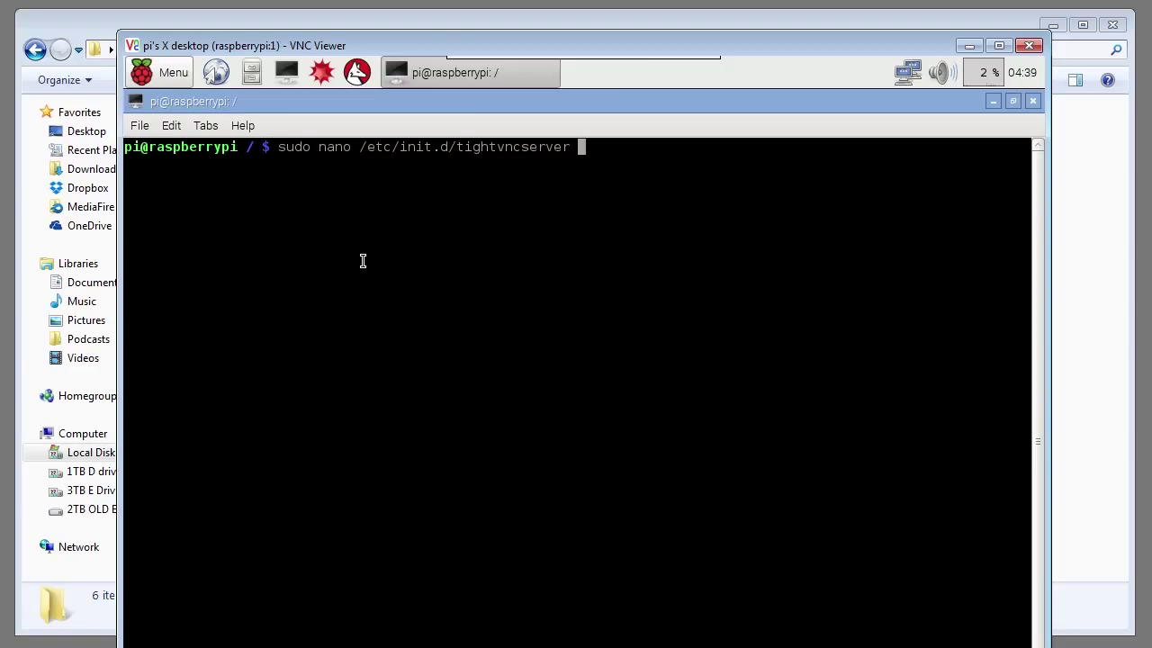
{"action": "key", "text": "Return"}
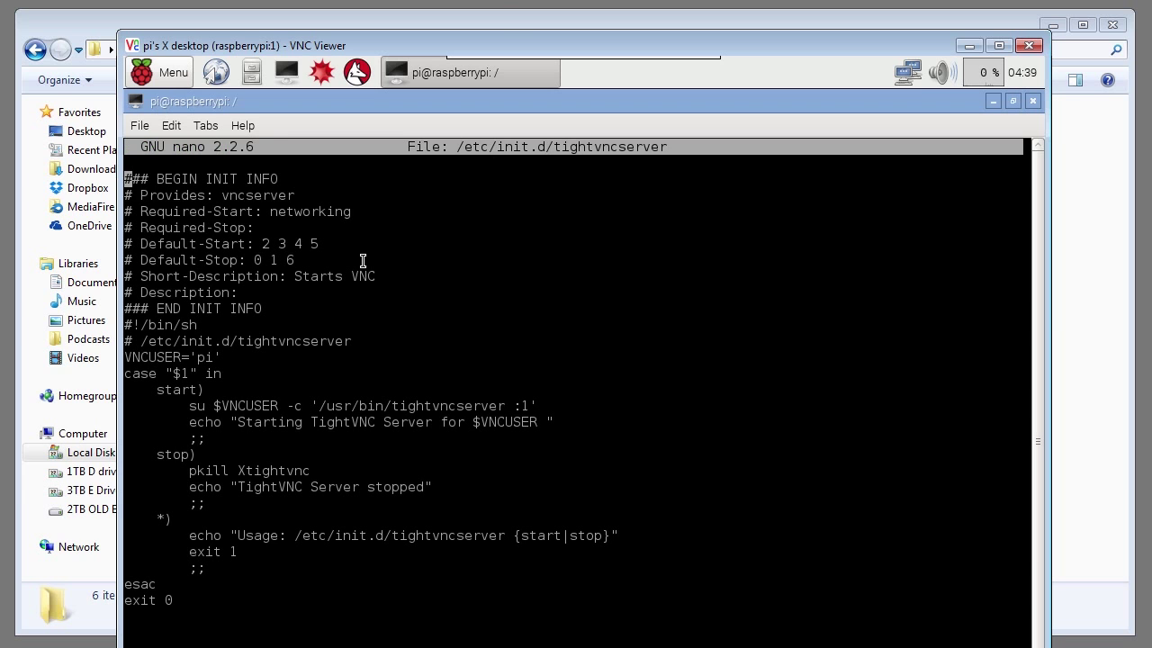
{"action": "key", "text": "Down"}
{"action": "key", "text": "Down"}
{"action": "key", "text": "Down"}
{"action": "key", "text": "Down"}
{"action": "key", "text": "Down"}
{"action": "key", "text": "Down"}
{"action": "key", "text": "Down"}
{"action": "key", "text": "Down"}
{"action": "key", "text": "Down"}
{"action": "key", "text": "Down"}
{"action": "key", "text": "Down"}
{"action": "key", "text": "Down"}
{"action": "key", "text": "Down"}
{"action": "key", "text": "Down"}
{"action": "key", "text": "Down"}
{"action": "key", "text": "Down"}
{"action": "key", "text": "Left"}
{"action": "key", "text": "Up"}
{"action": "key", "text": "Left"}
Step: Append -geometry 800x600 -depth 24 to that line, save the script, and run sudo reboot
{"action": "type", "text": "-geometry"}
{"action": "type", "text": " 80"}
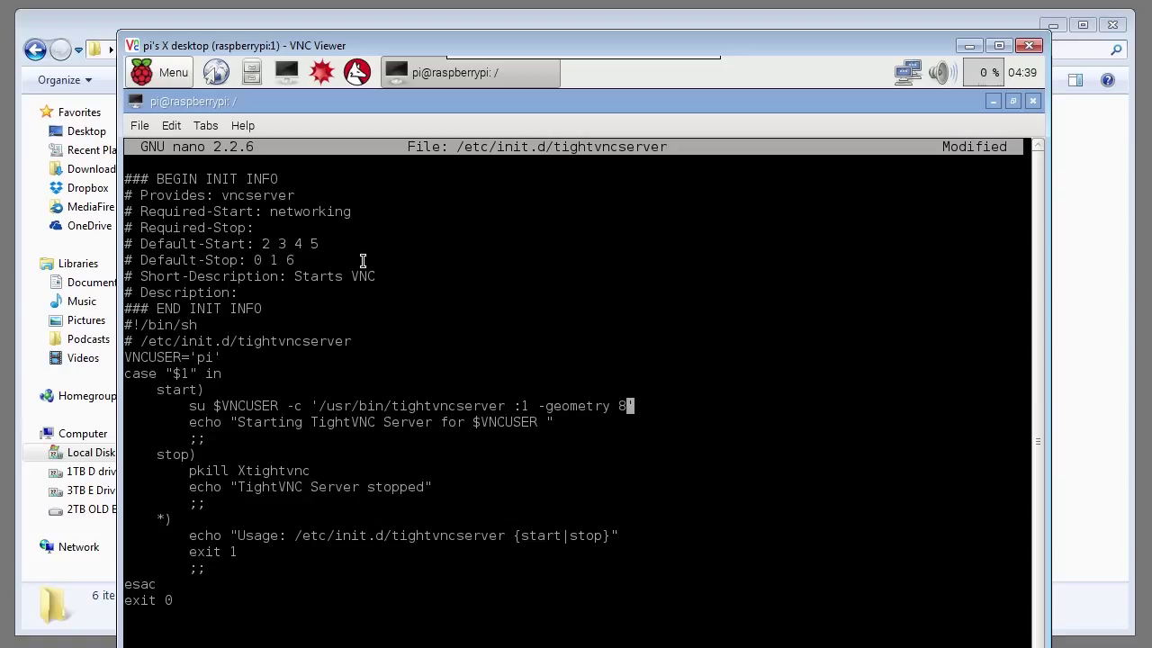
{"action": "type", "text": "0x"}
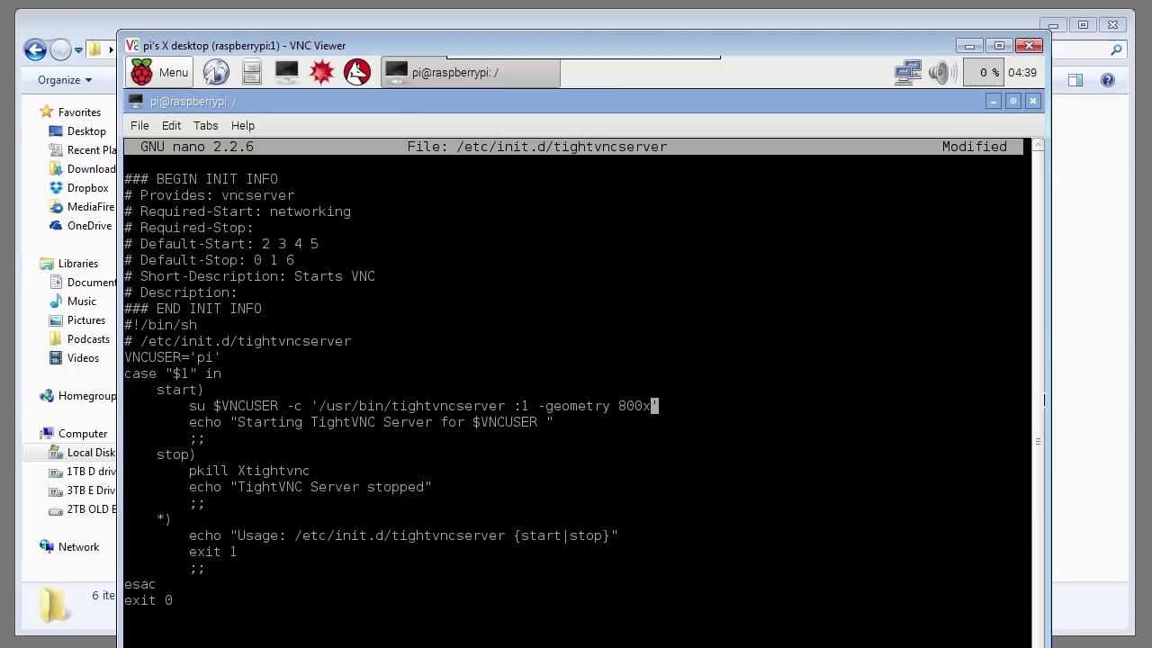
{"action": "type", "text": "600 -depth"}
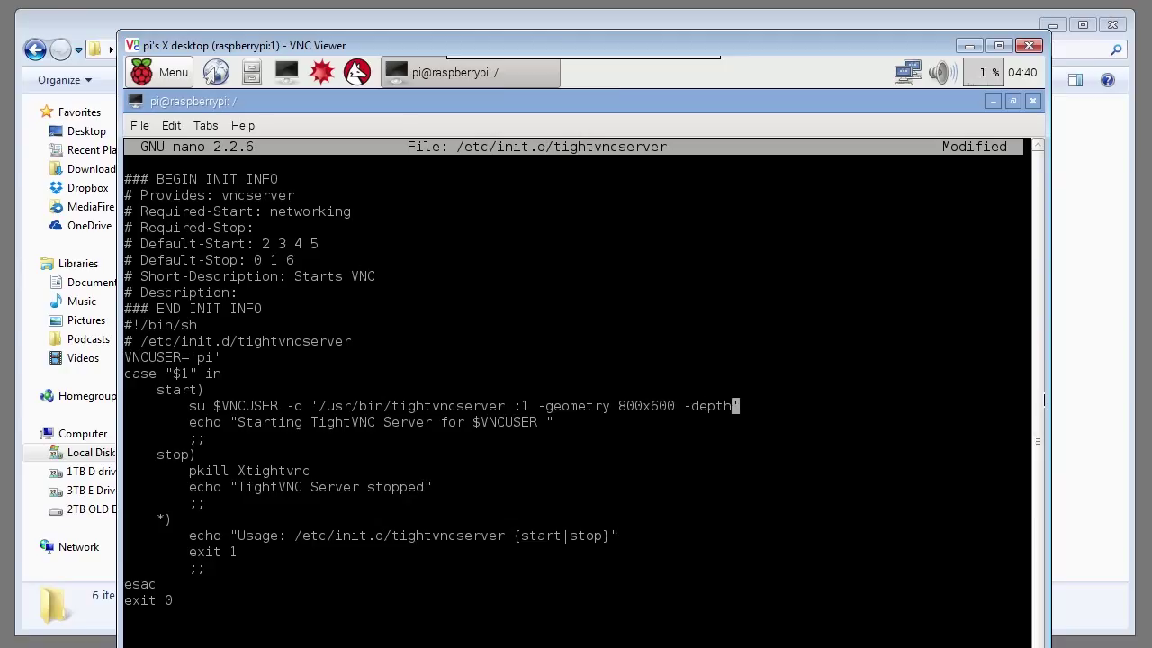
{"action": "type", "text": " 24"}
{"action": "key", "text": "ctrl+x"}
{"action": "key", "text": "y"}
{"action": "key", "text": "Return"}
{"action": "type", "text": "sudo reboot"}
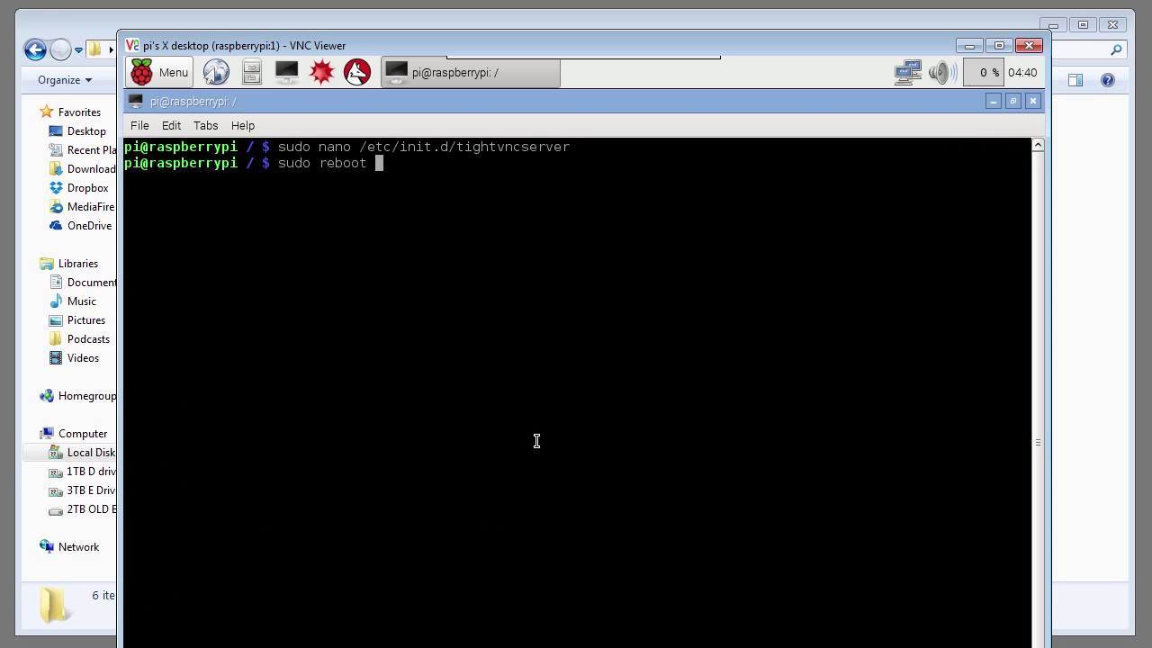
{"action": "key", "text": "Return"}
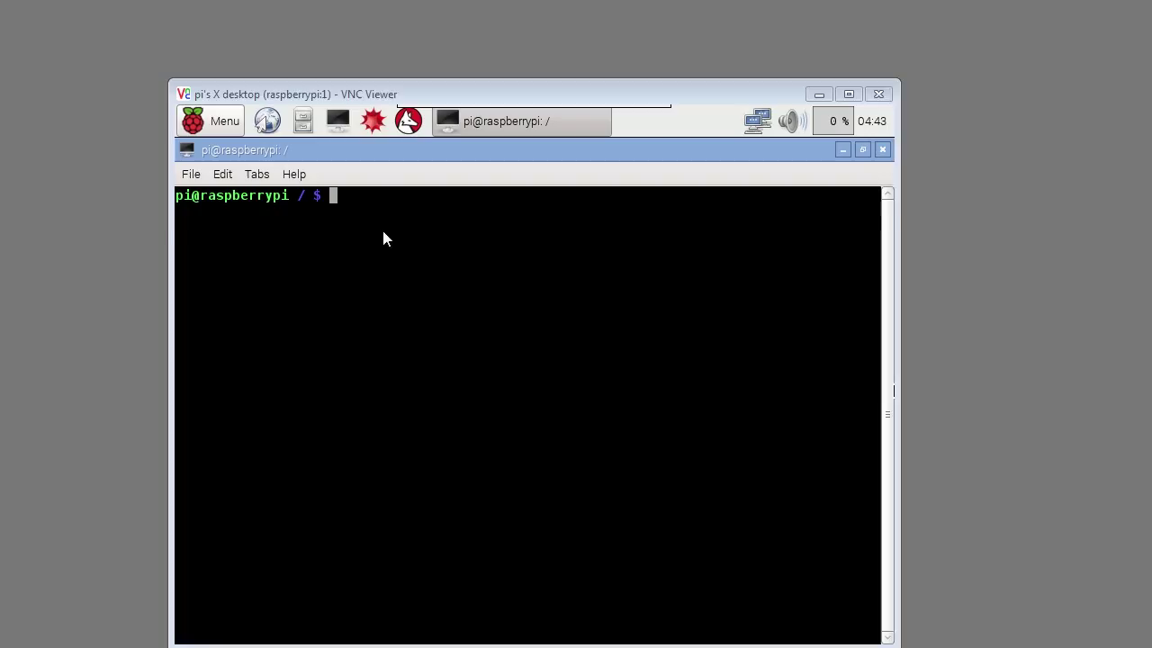
Step: Discard the typed sudo shutdown command and shut down the Pi via Menu > Shutdown
{"action": "type", "text": "sudo "}
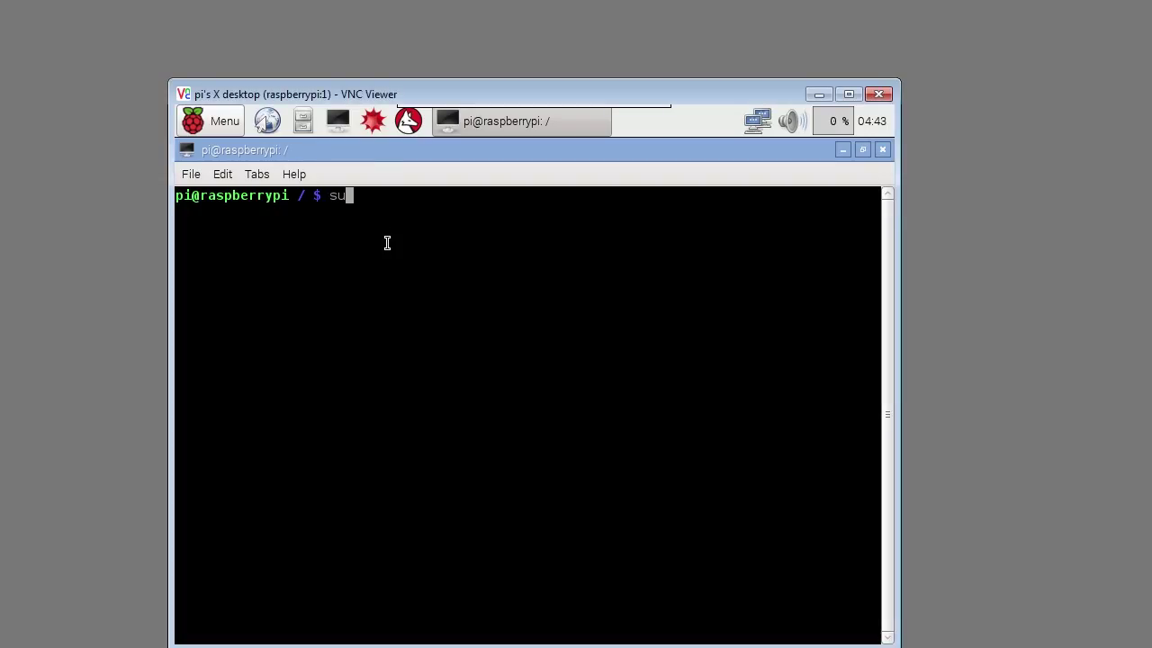
{"action": "type", "text": "shutdown now"}
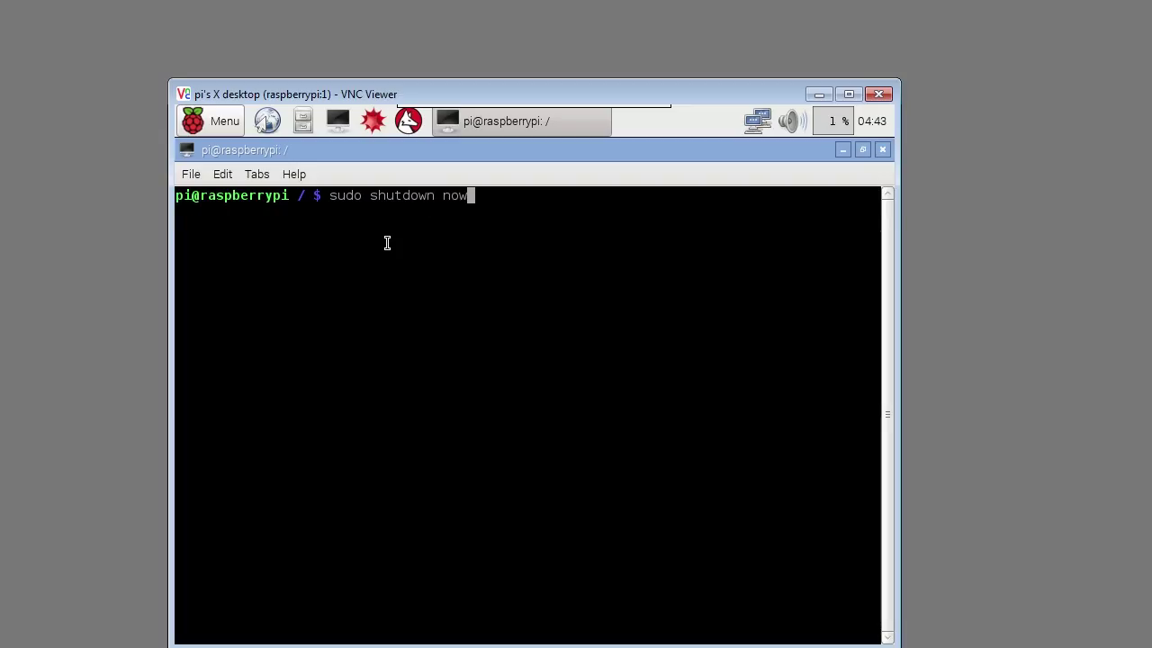
{"action": "key", "text": "BackSpace"}
{"action": "key", "text": "BackSpace"}
{"action": "key", "text": "BackSpace"}
{"action": "key", "text": "BackSpace"}
{"action": "key", "text": "BackSpace"}
{"action": "key", "text": "BackSpace"}
{"action": "key", "text": "BackSpace"}
{"action": "key", "text": "BackSpace"}
{"action": "key", "text": "BackSpace"}
{"action": "key", "text": "BackSpace"}
{"action": "key", "text": "BackSpace"}
{"action": "key", "text": "BackSpace"}
{"action": "key", "text": "BackSpace"}
{"action": "key", "text": "BackSpace"}
{"action": "key", "text": "BackSpace"}
{"action": "key", "text": "BackSpace"}
{"action": "key", "text": "BackSpace"}
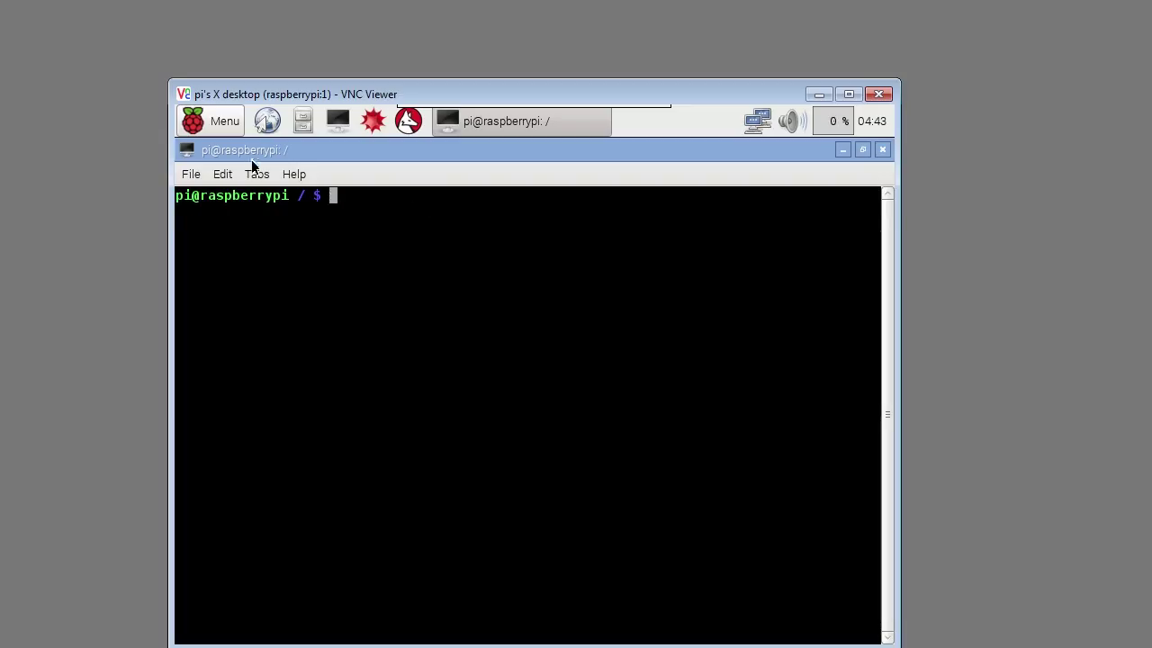
{"action": "left_click", "coordinate": [210, 126]}
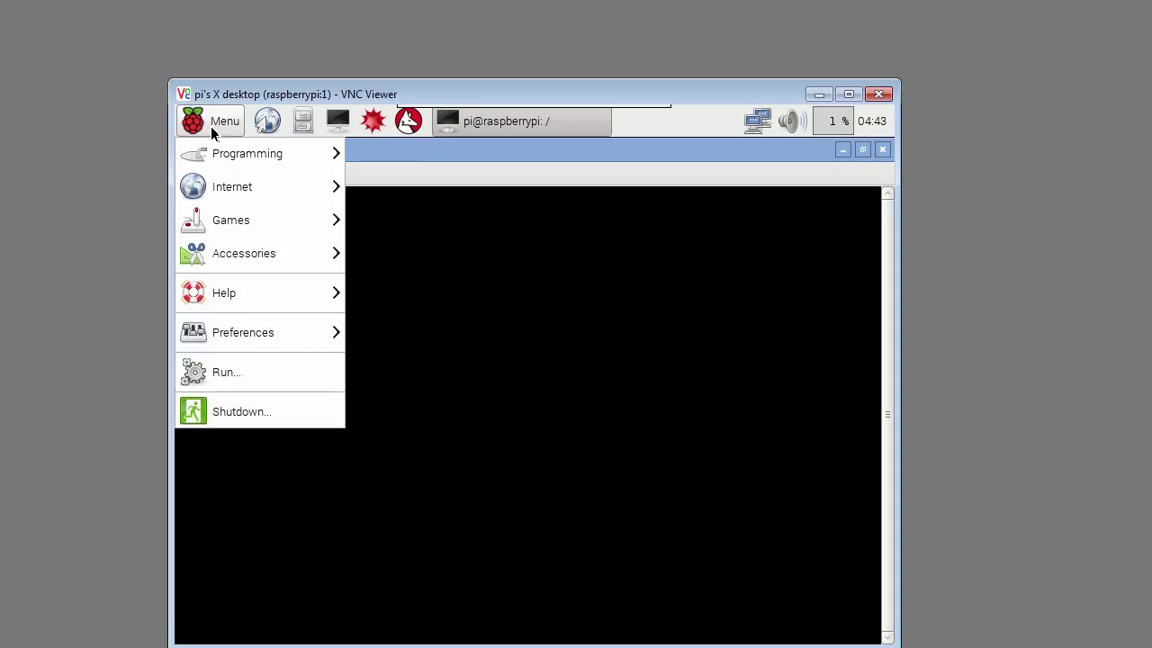
{"action": "left_click", "coordinate": [252, 411]}
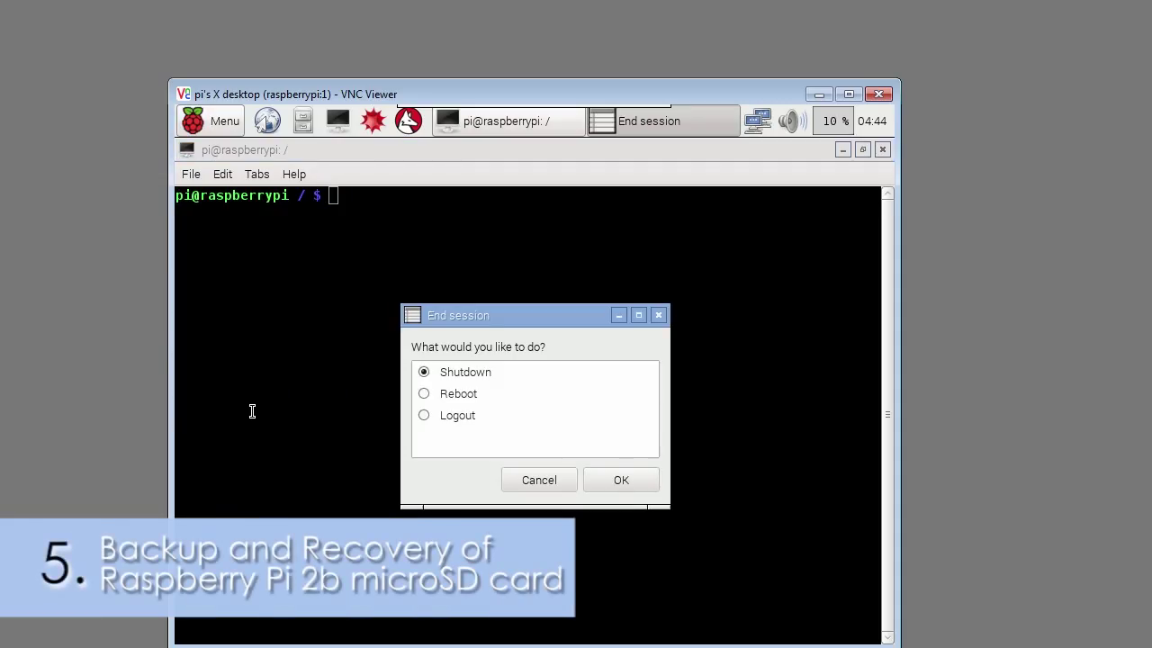
{"action": "left_click", "coordinate": [621, 480]}
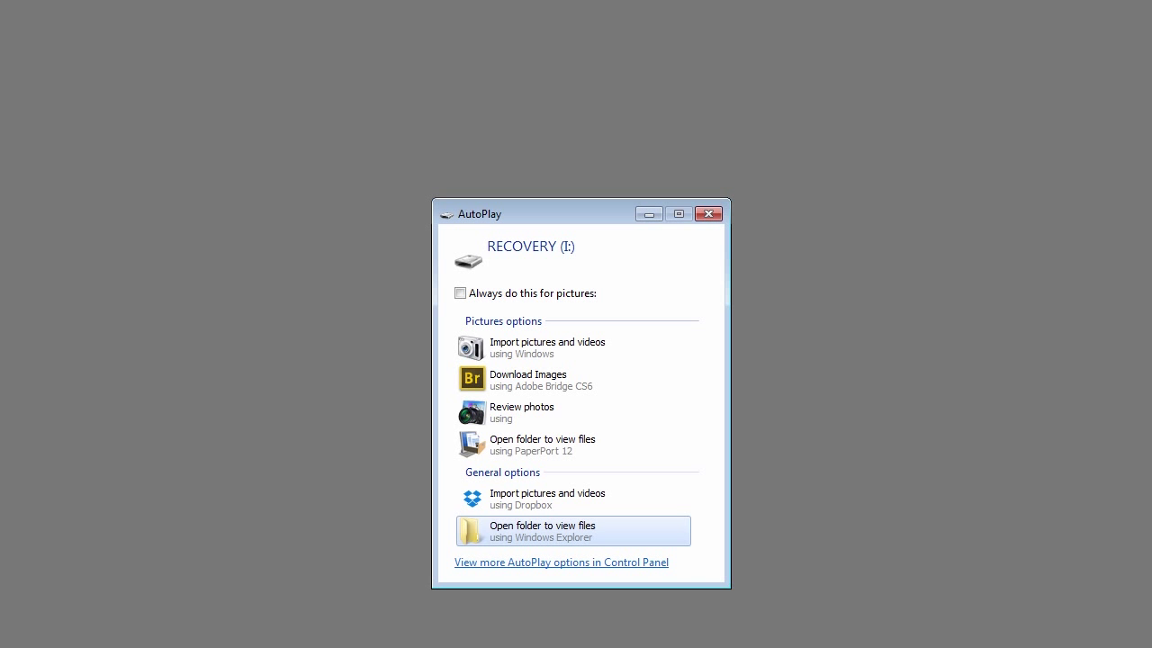
Step: Dismiss AutoPlay and read SD card [I:\] into the image 1-InitialBackup in BackupImages
{"action": "left_click", "coordinate": [708, 213]}
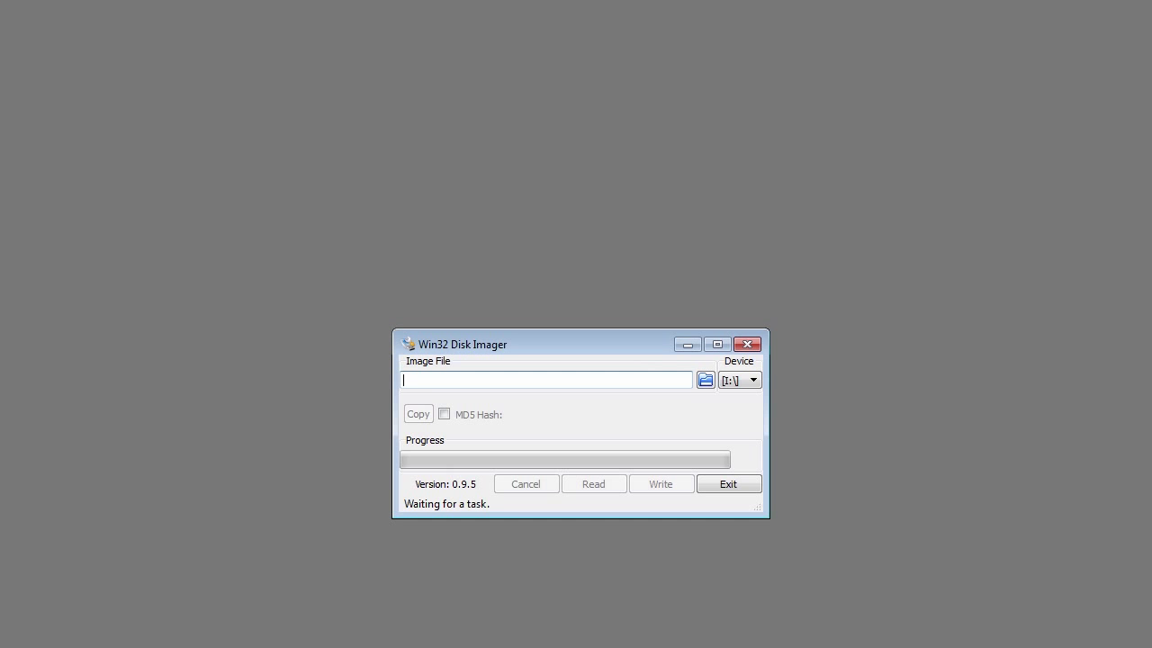
{"action": "left_click", "coordinate": [706, 382]}
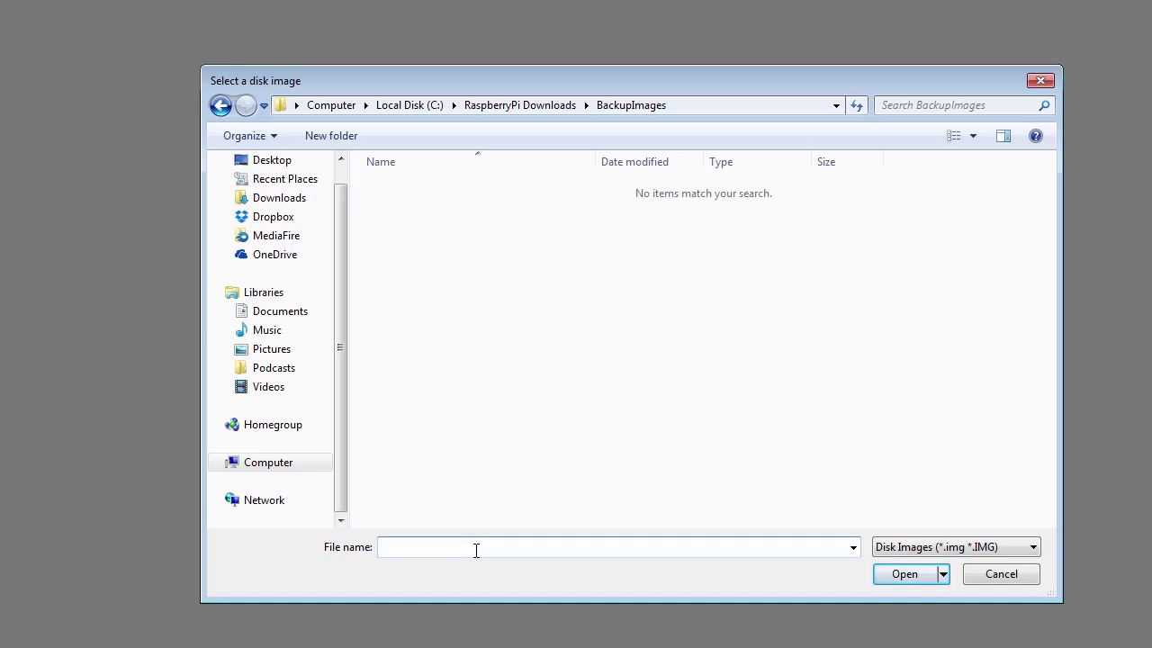
{"action": "type", "text": "1-InitialBackup"}
{"action": "left_click", "coordinate": [904, 574]}
{"action": "left_click", "coordinate": [753, 384]}
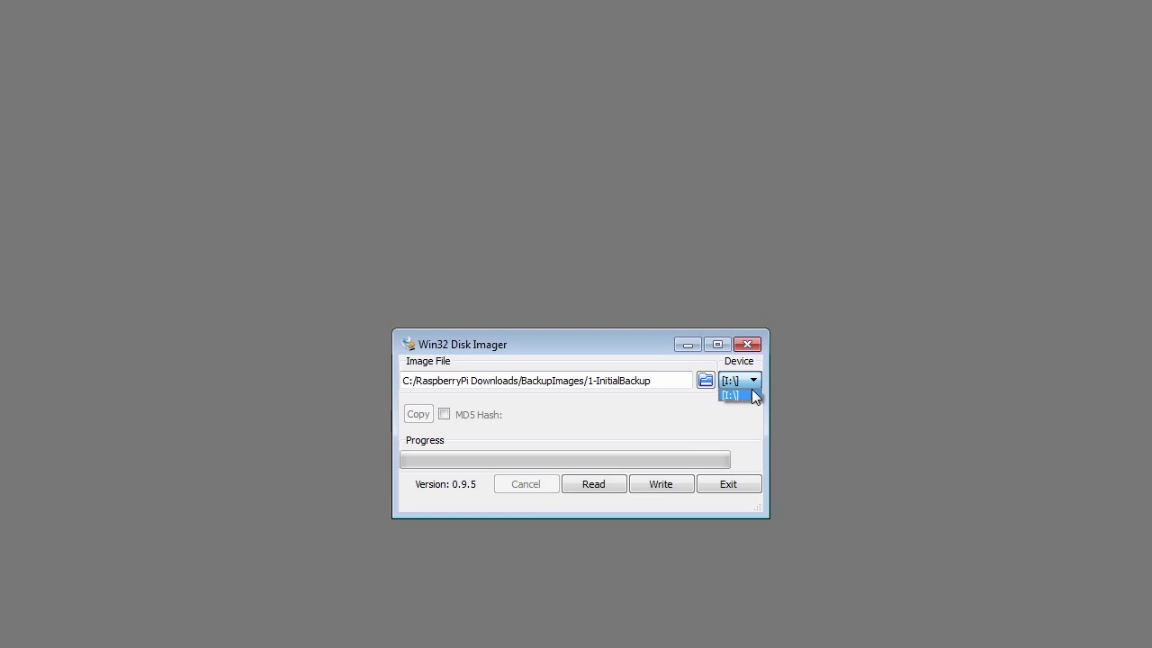
{"action": "left_click", "coordinate": [754, 400]}
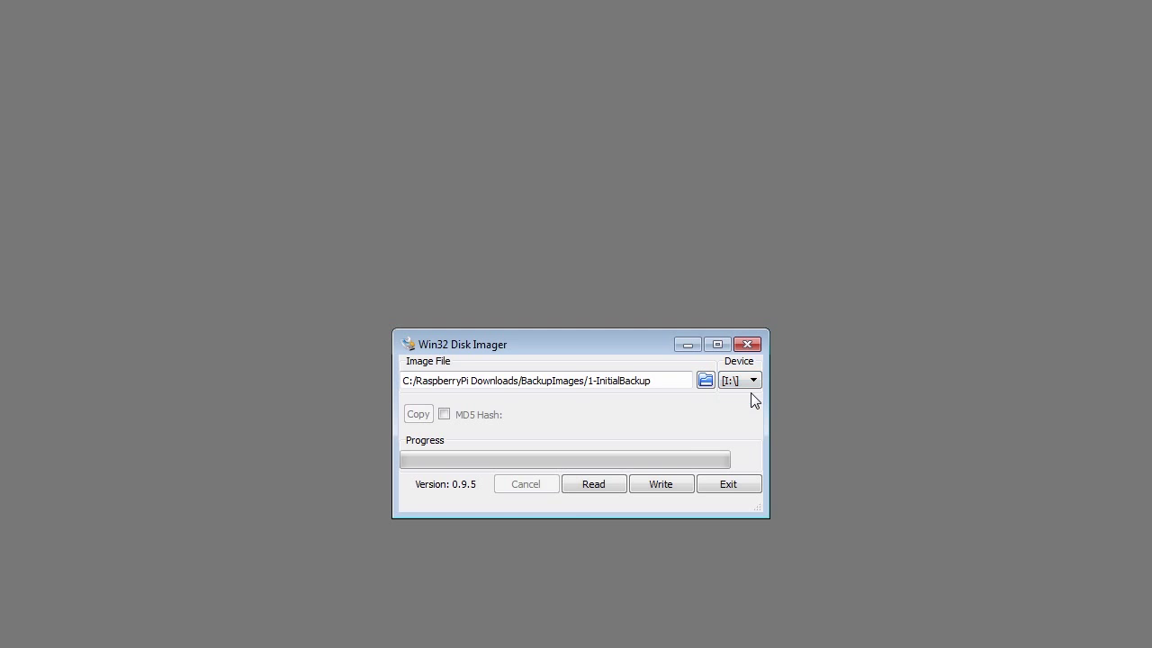
{"action": "left_click", "coordinate": [597, 483]}
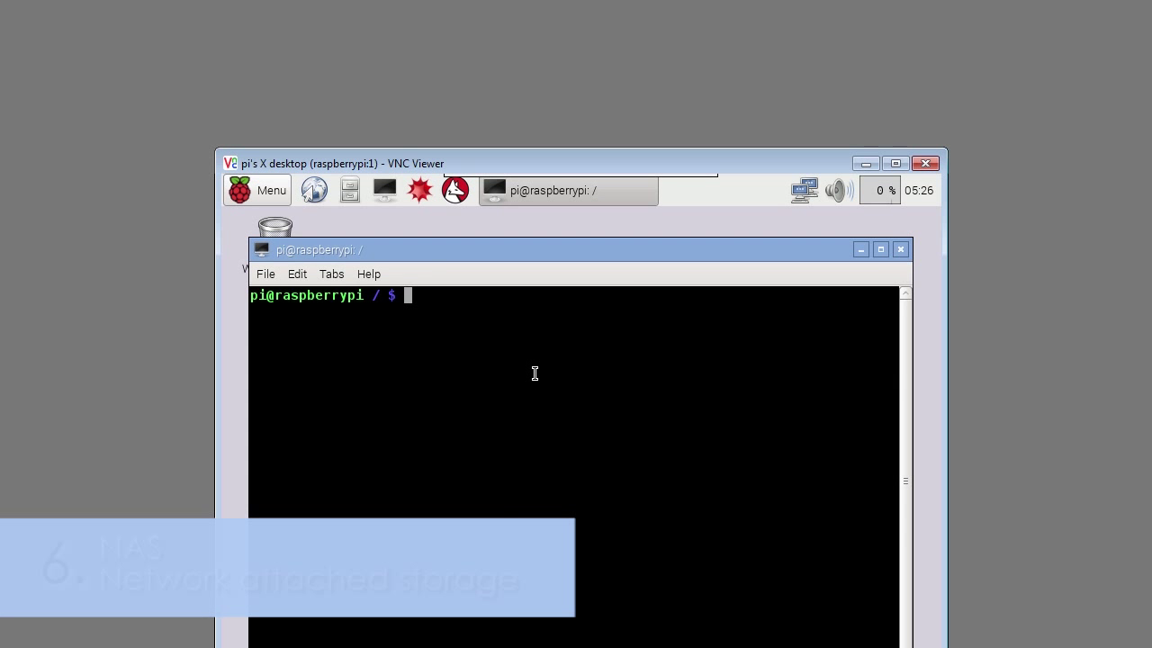
Step: Run sudo apt-get install ntfs-3g in the Pi's terminal
{"action": "key", "text": "ctrl+shift+v"}
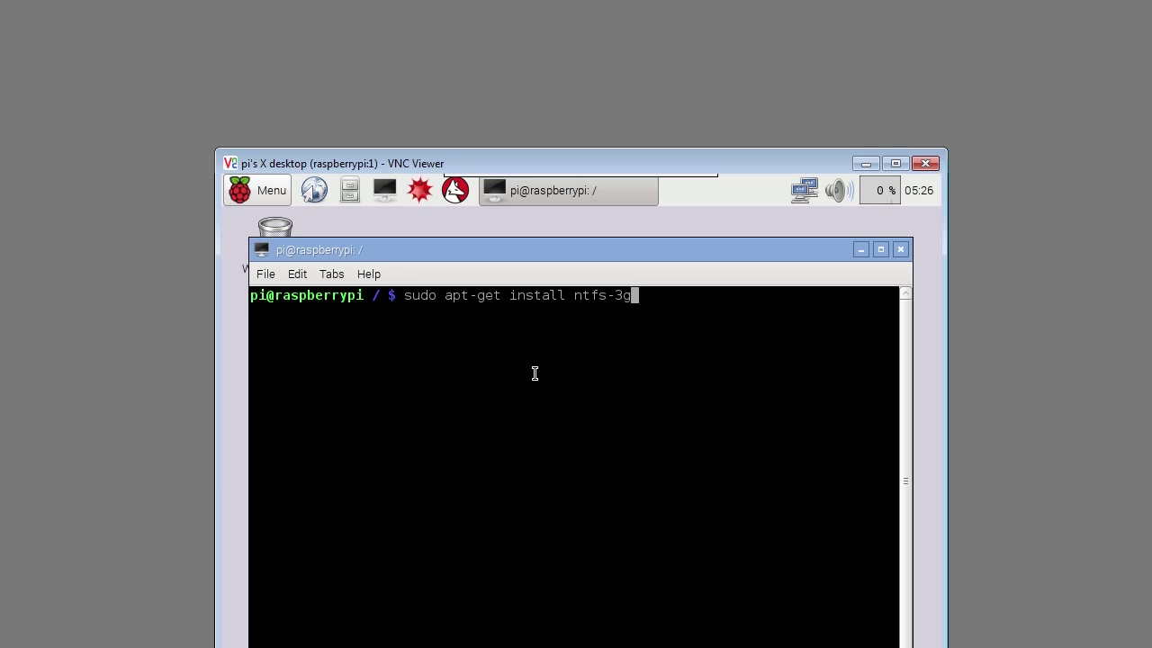
{"action": "key", "text": "Return"}
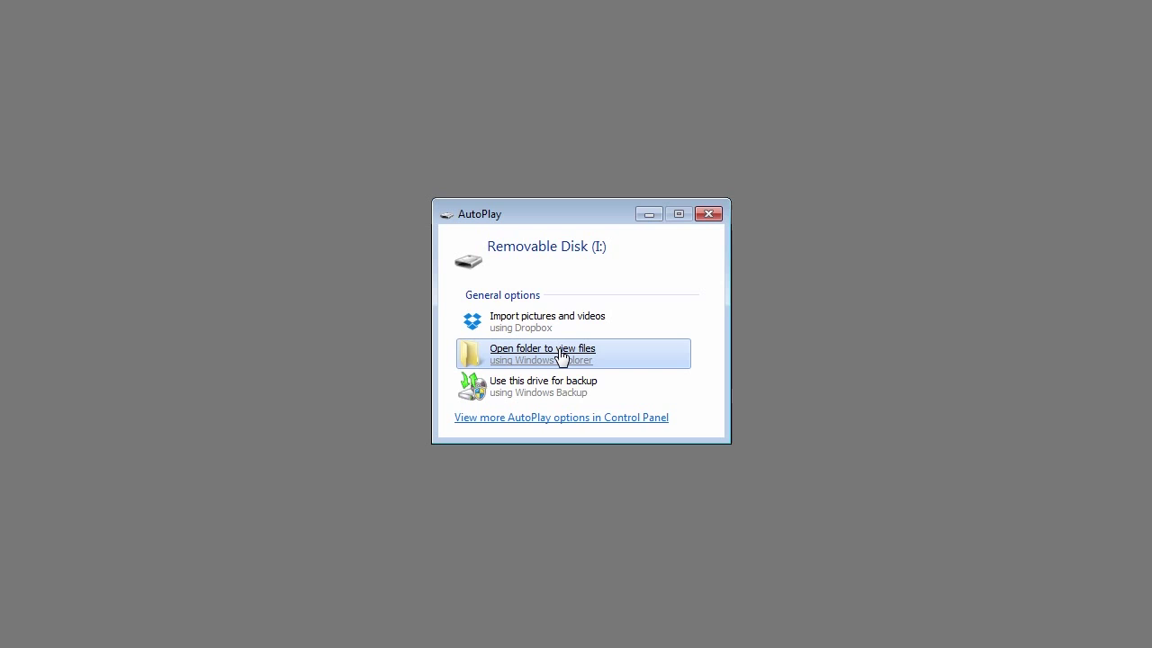
Step: Open Removable Disk (I:) from AutoPlay and create a folder named SanDiskUSBstick
{"action": "left_click", "coordinate": [561, 356]}
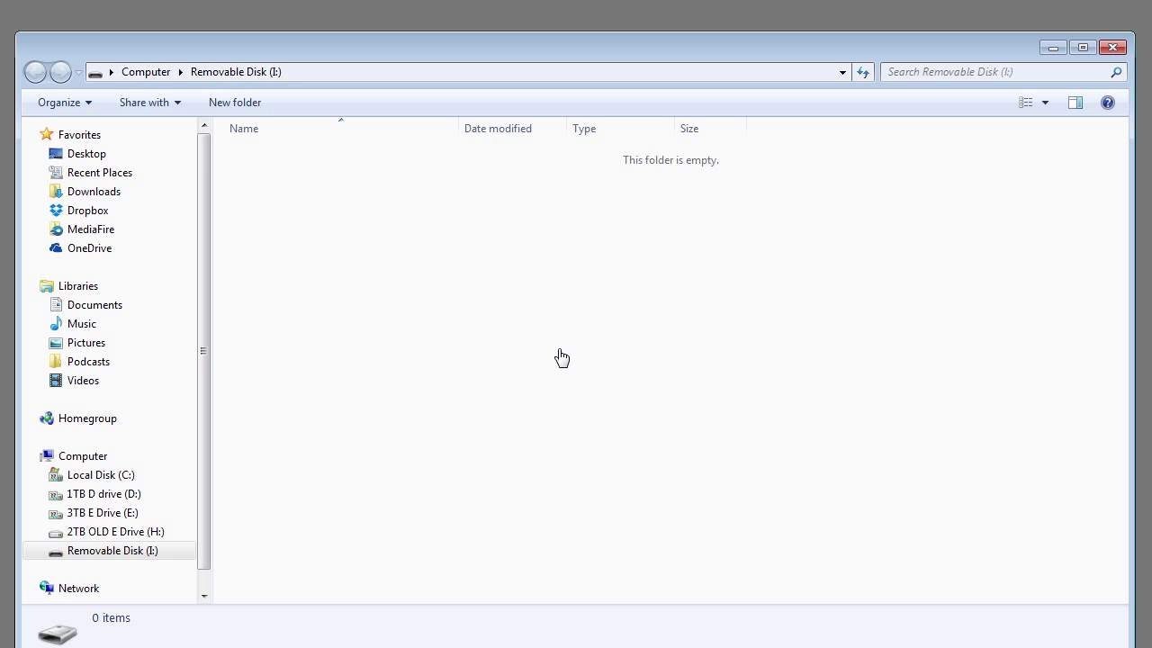
{"action": "left_click", "coordinate": [239, 104]}
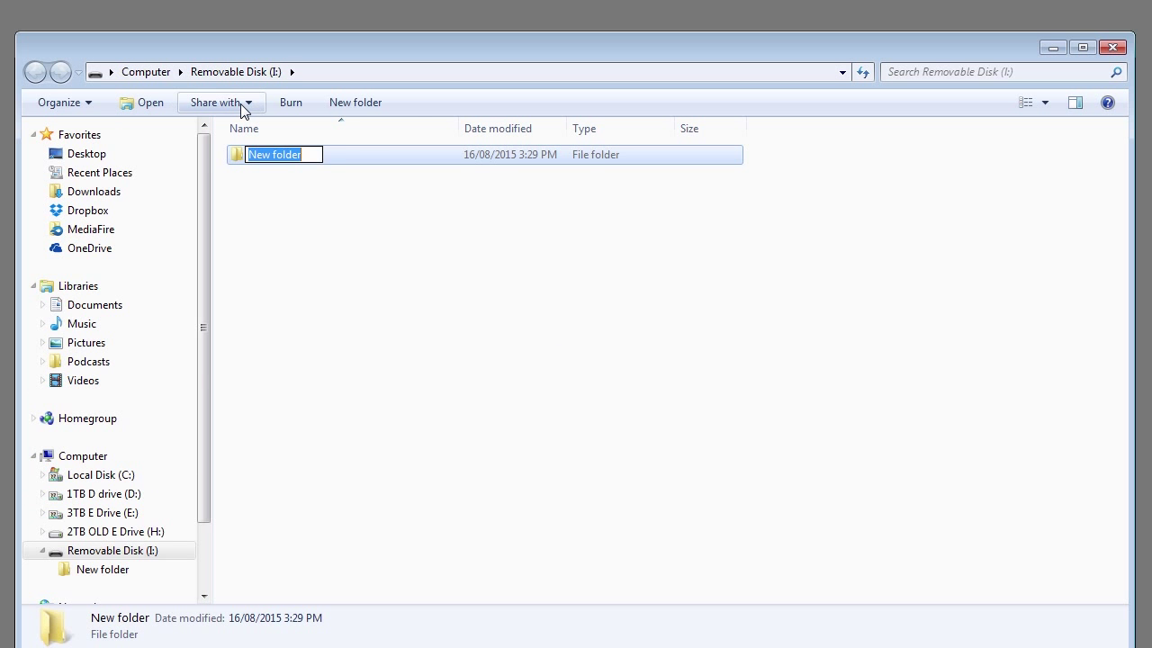
{"action": "type", "text": "SanDiskUSBstick"}
{"action": "key", "text": "Return"}
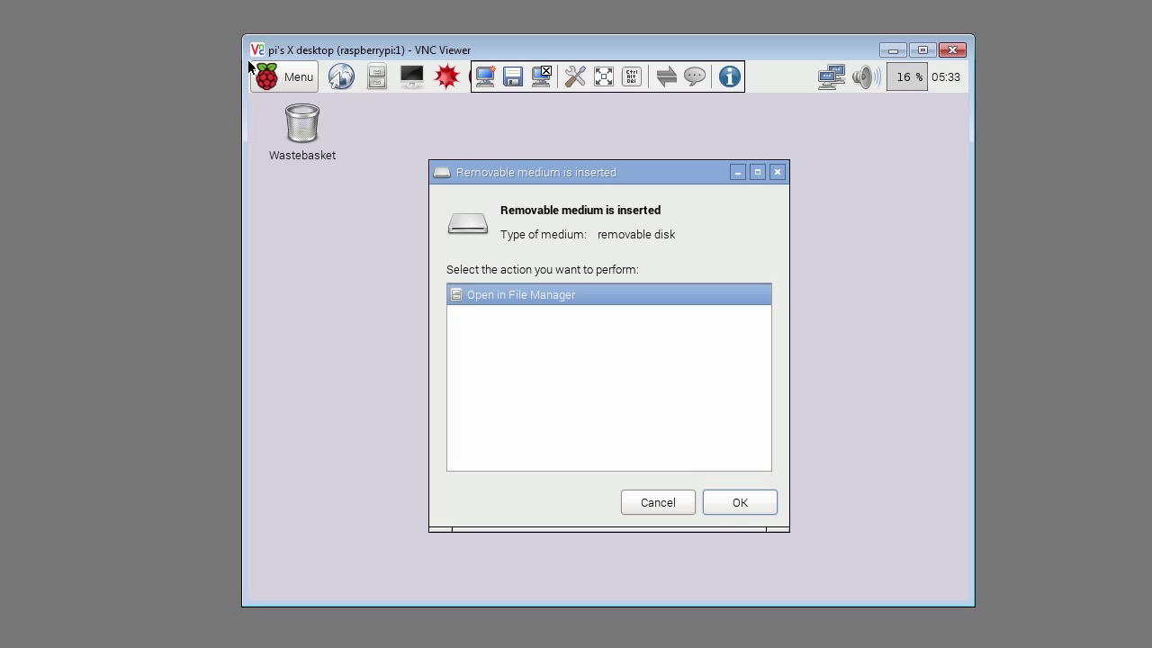
Step: Close the file manager, open a terminal and run ls /media, selecting the 74C65315C652D748 entry
{"action": "left_click", "coordinate": [741, 503]}
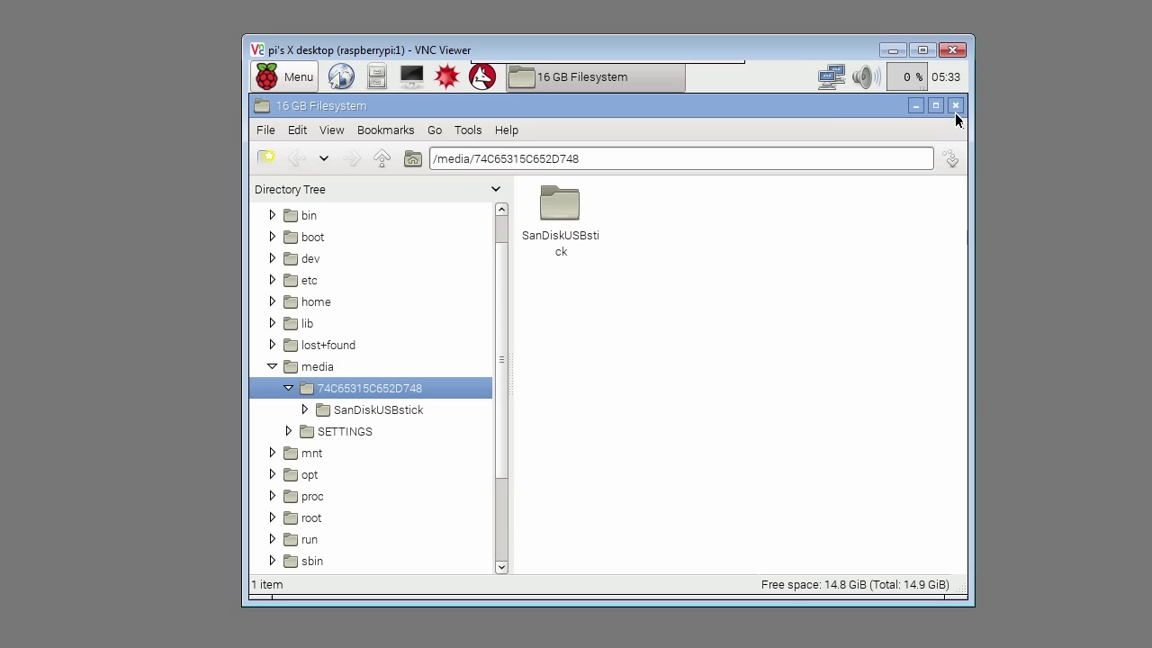
{"action": "left_click", "coordinate": [957, 106]}
{"action": "left_click", "coordinate": [412, 76]}
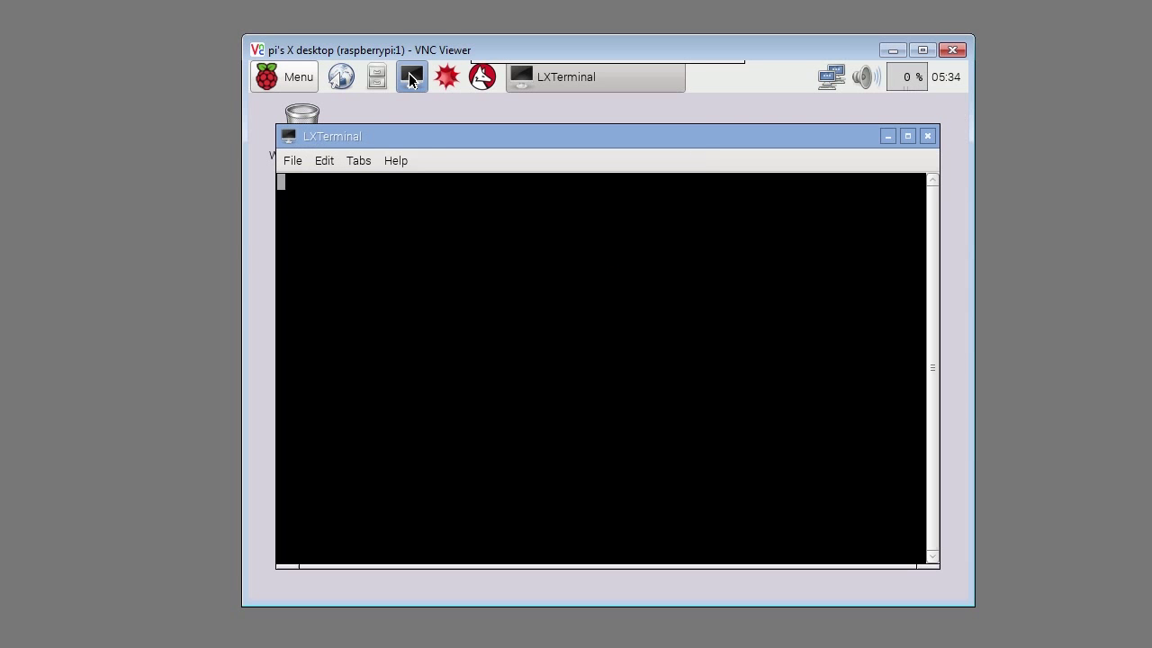
{"action": "type", "text": "ls /"}
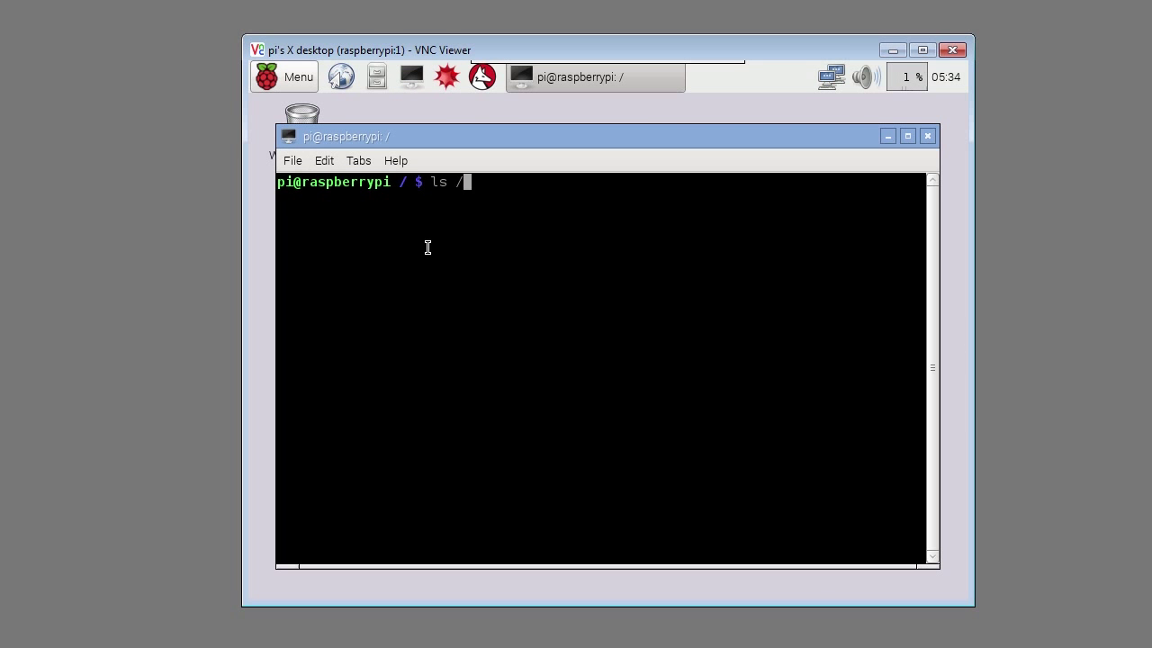
{"action": "type", "text": "media"}
{"action": "key", "text": "Return"}
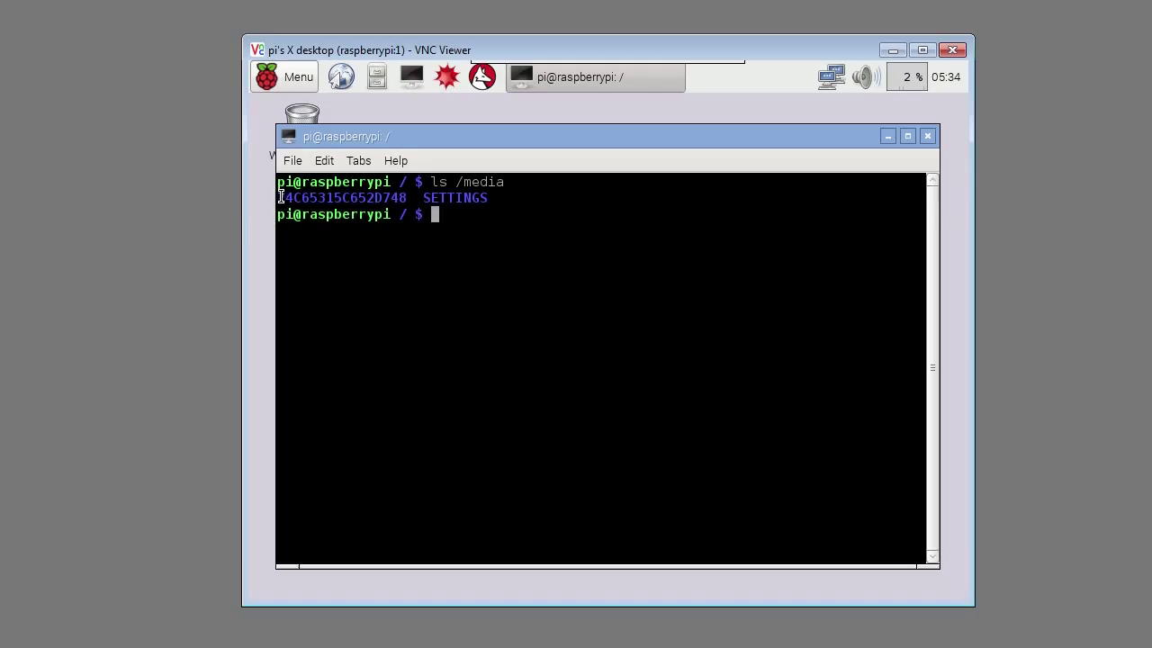
{"action": "left_click_drag", "start_coordinate": [280, 197], "coordinate": [408, 198]}
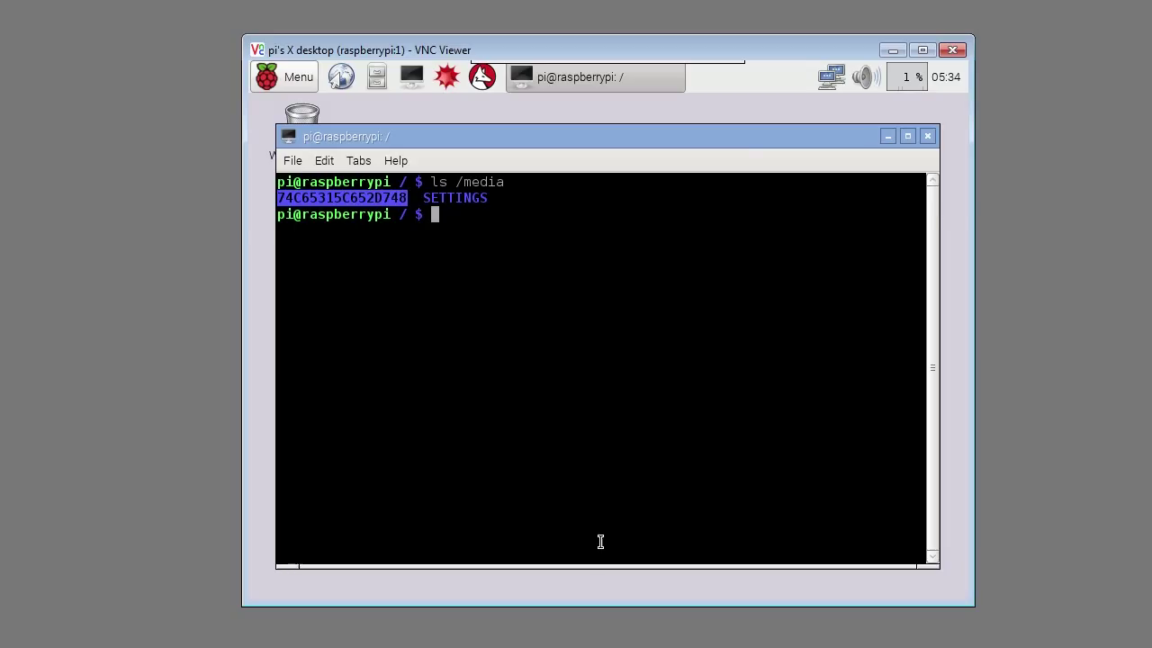
{"action": "left_click", "coordinate": [600, 541]}
Step: Run ls -l /dev/disk/by-uuid/ and select UUID 74C65315C652D748, which links to sda1
{"action": "type", "text": "ls -l /dev/disk/by-uuid/"}
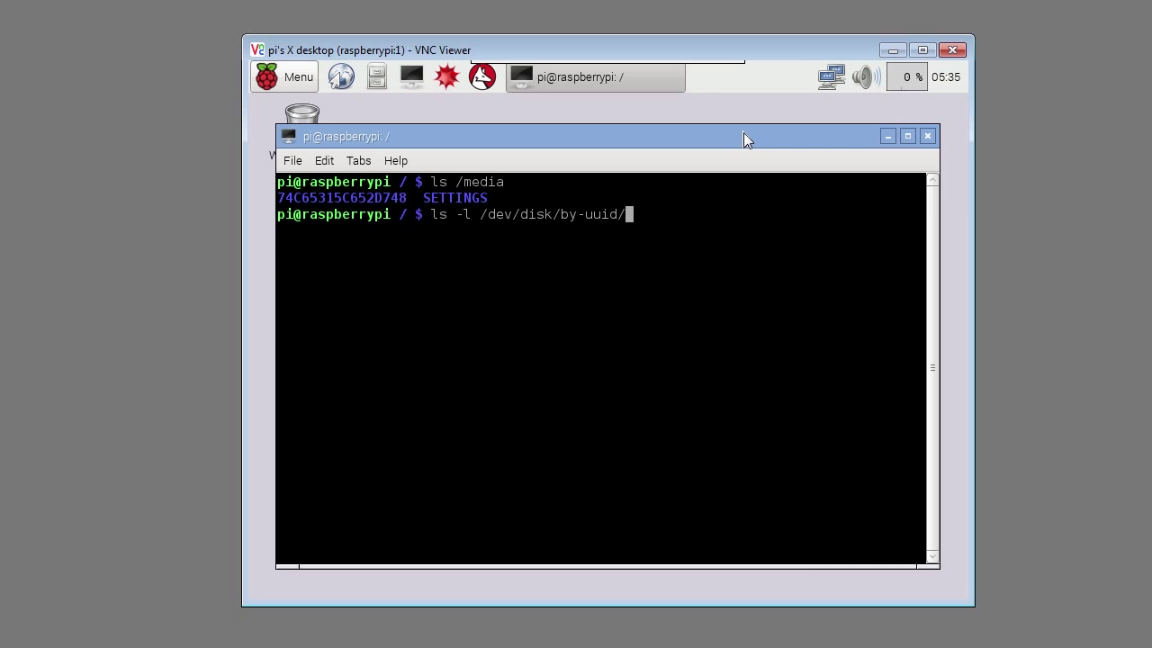
{"action": "key", "text": "Return"}
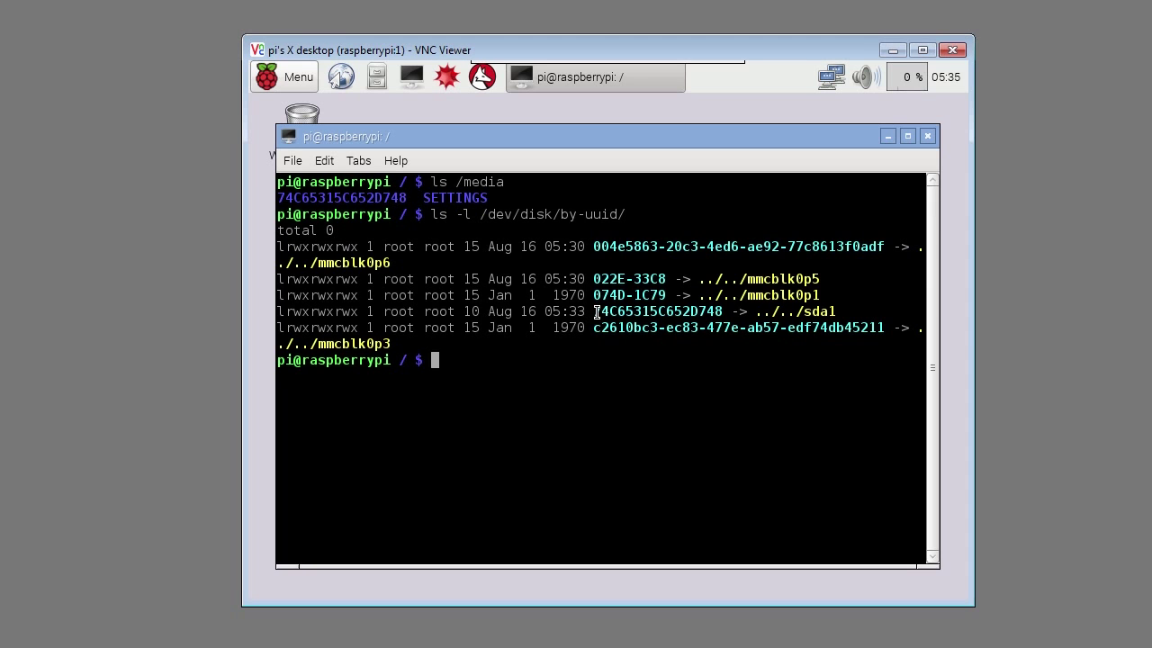
{"action": "left_click_drag", "start_coordinate": [595, 311], "coordinate": [724, 311]}
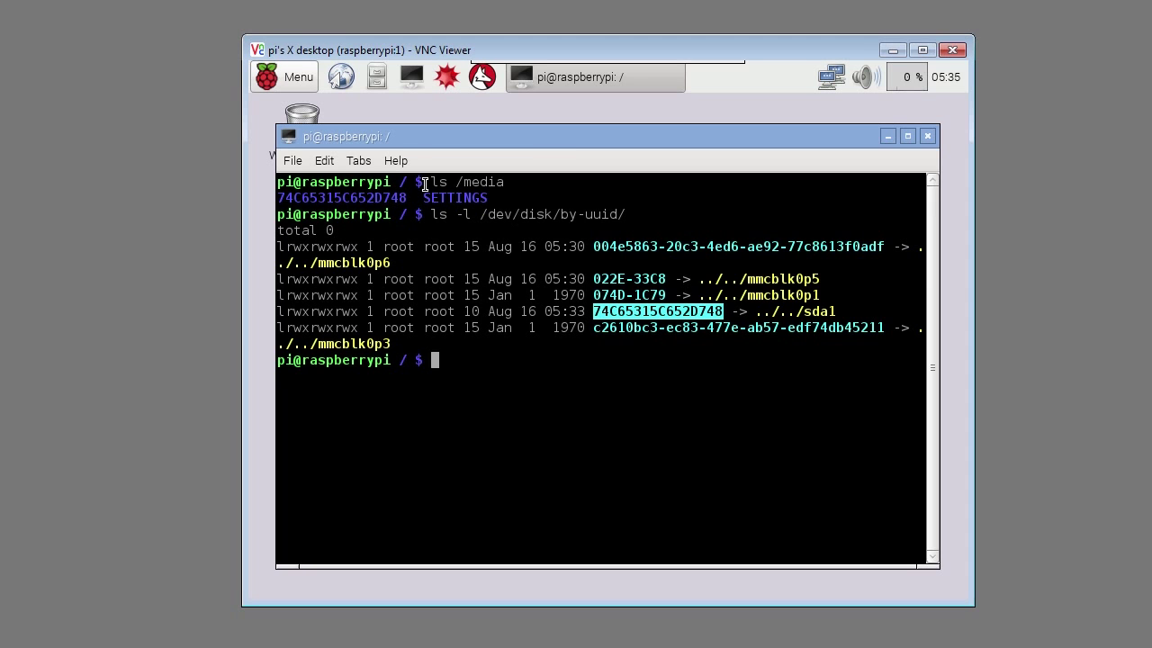
Step: Copy the UUID, then create /media/usbstick and confirm it with ls /media
{"action": "left_click", "coordinate": [328, 160]}
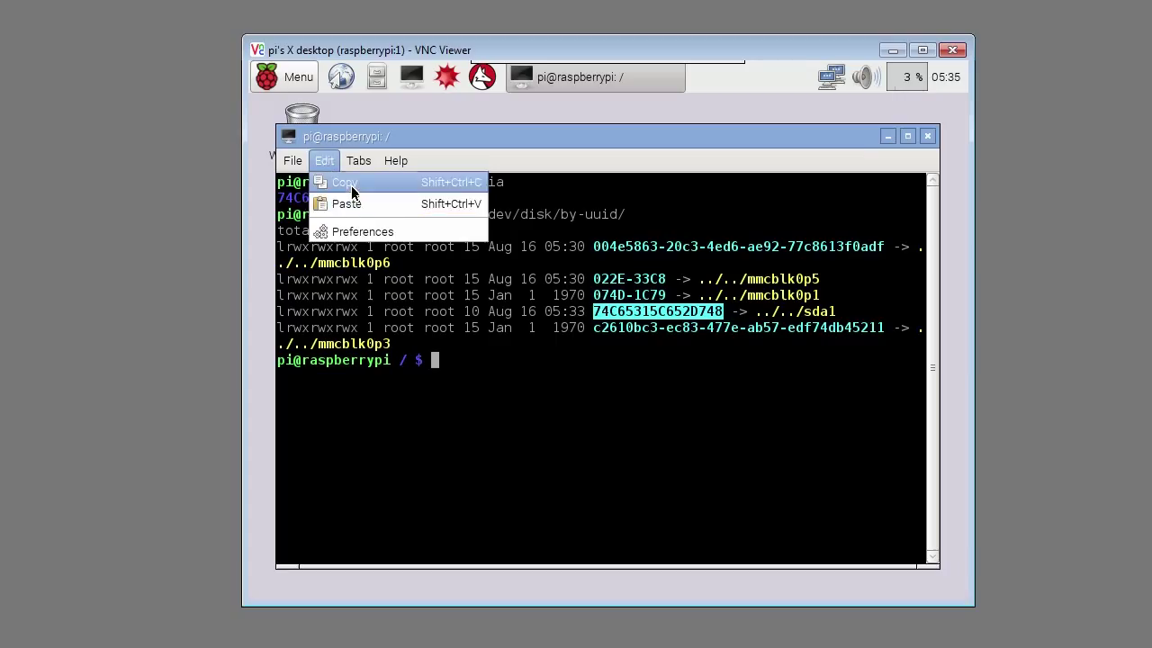
{"action": "left_click", "coordinate": [352, 184]}
{"action": "type", "text": "sudo mkdir /media/usbstick"}
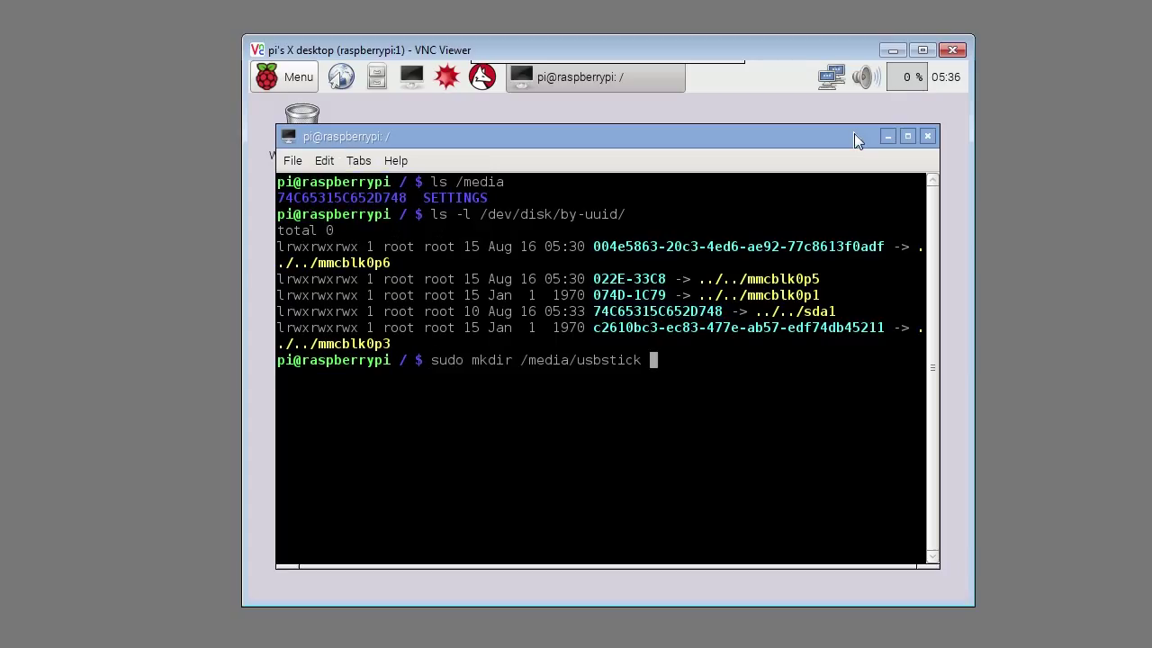
{"action": "key", "text": "Return"}
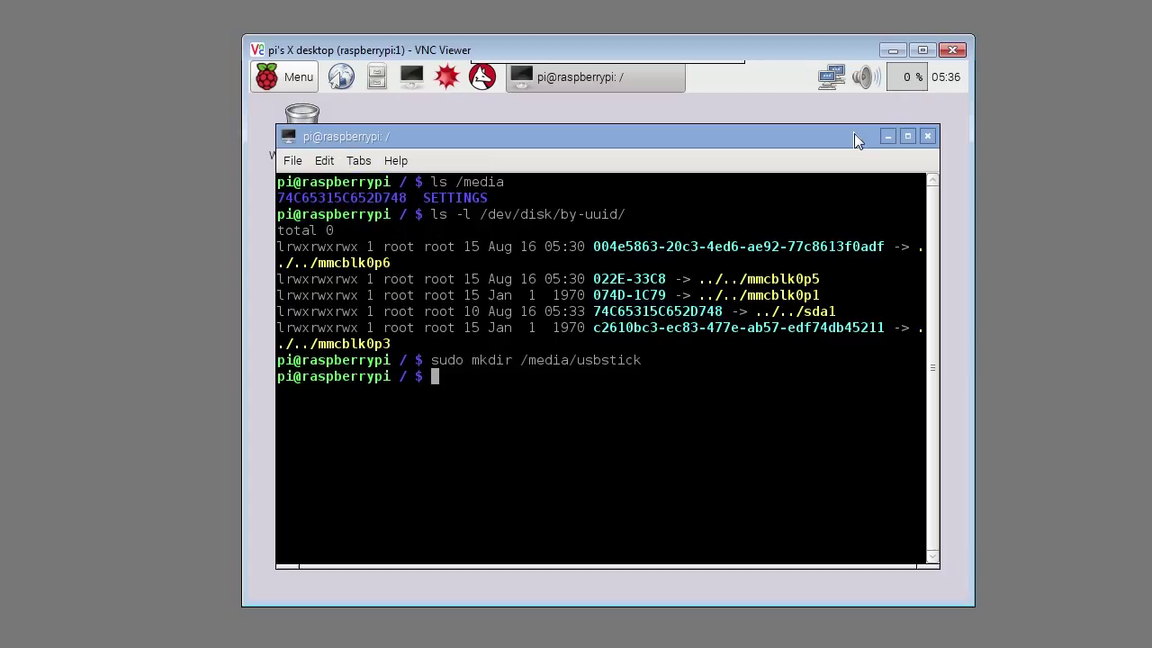
{"action": "type", "text": "ls /media"}
{"action": "key", "text": "Return"}
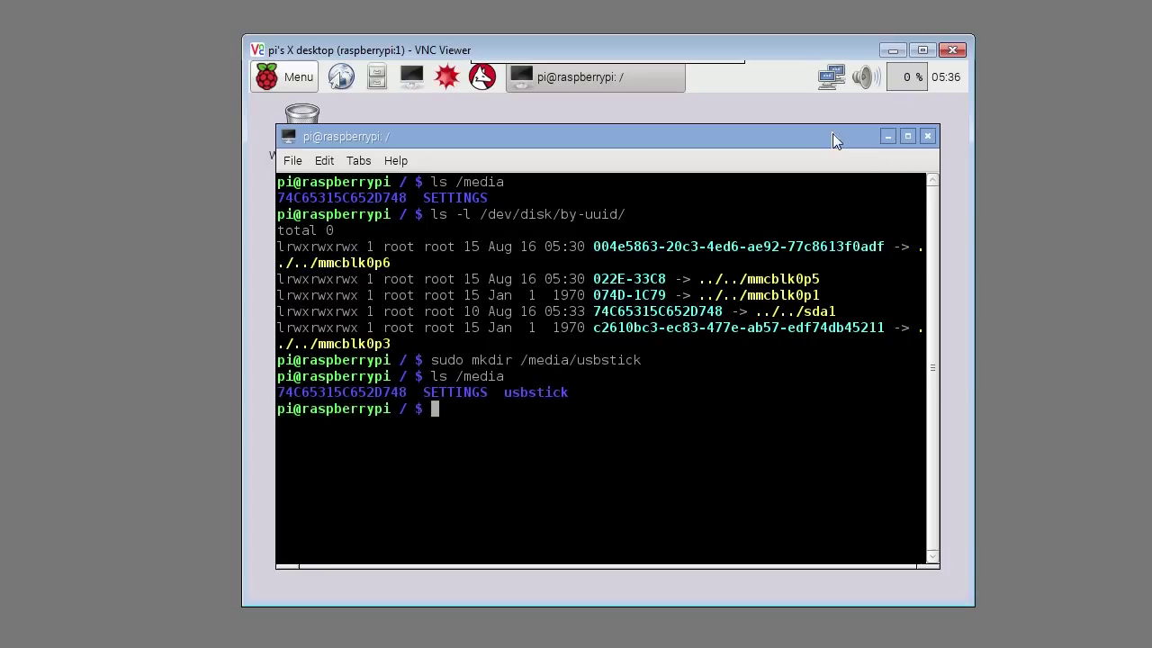
Step: Give /media/usbstick 770 permissions and recursive pi:users ownership
{"action": "type", "text": "sudo chmod 770 /media/usbstick/"}
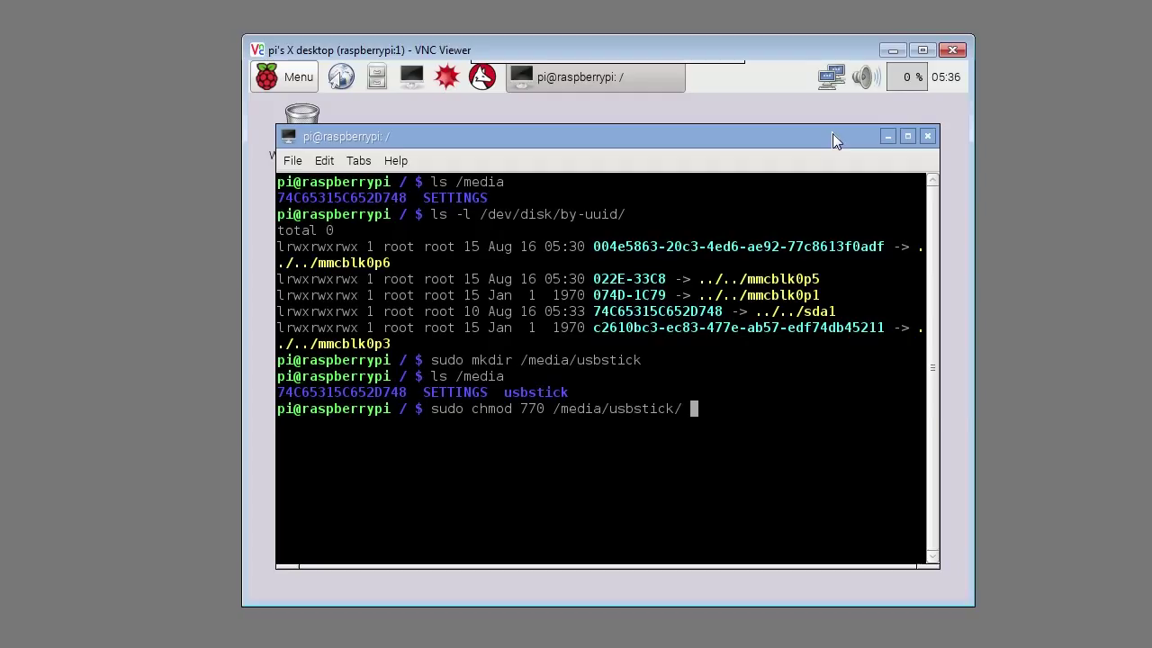
{"action": "key", "text": "Return"}
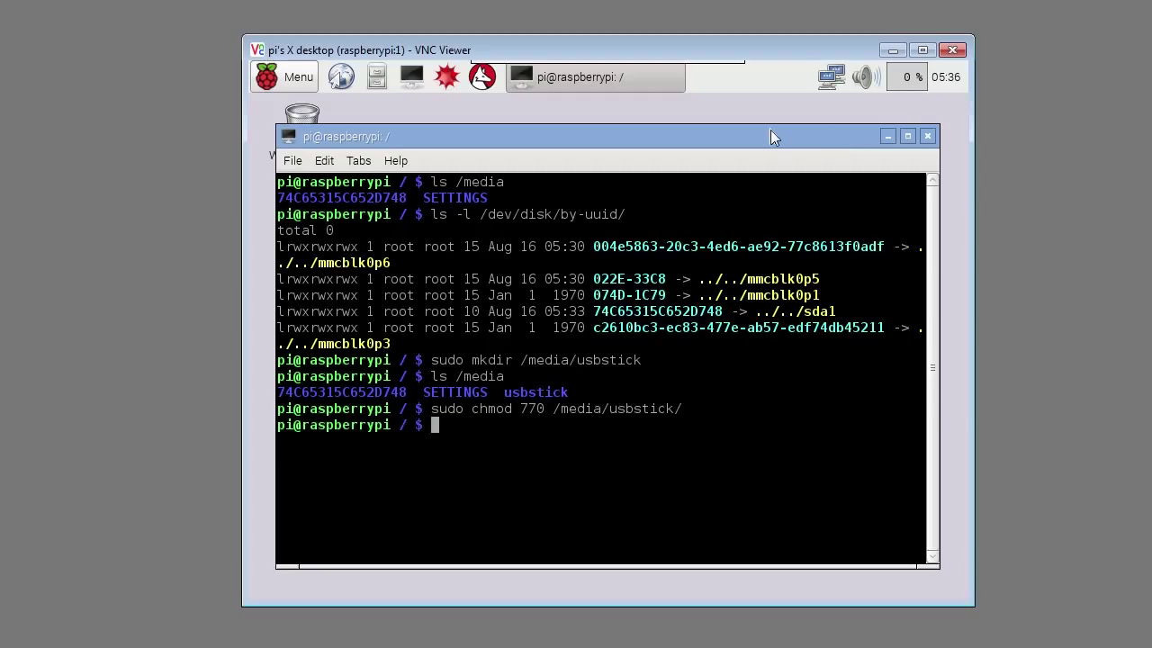
{"action": "type", "text": "sudo chown -R pi:users /media/usbstick/"}
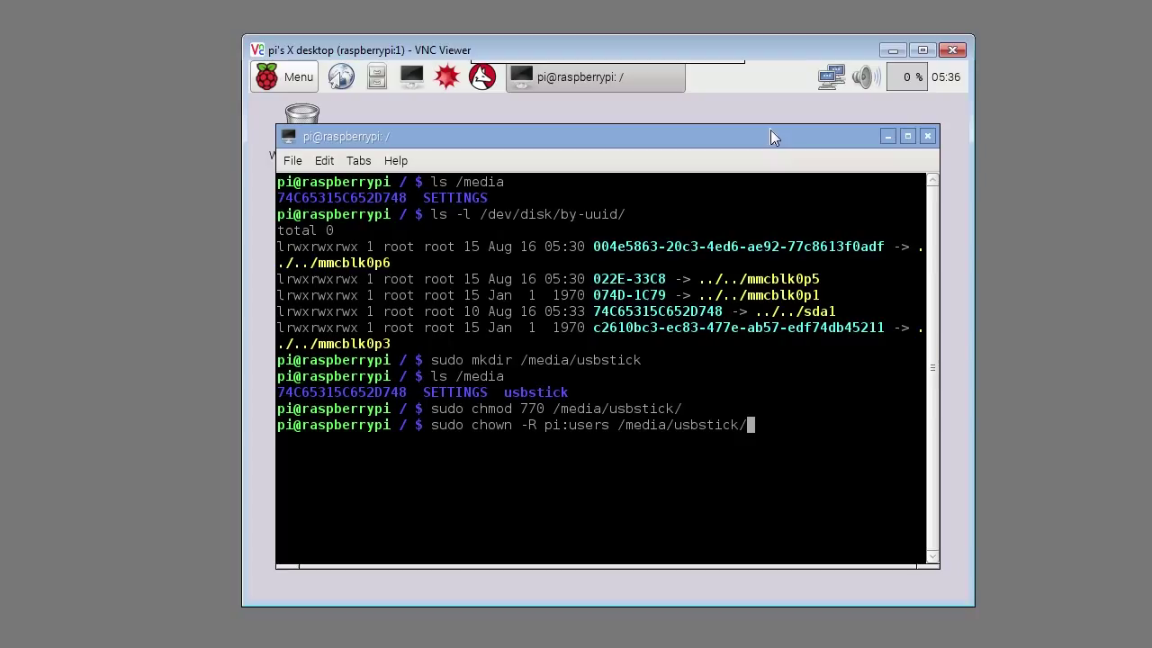
{"action": "key", "text": "Return"}
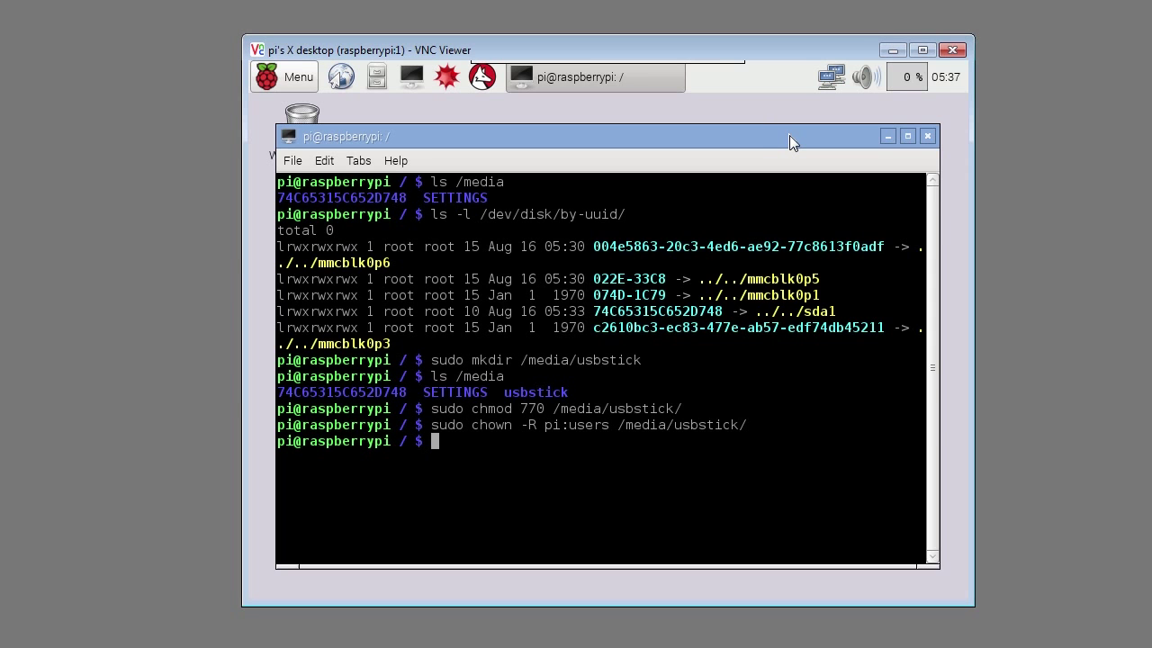
Step: Unmount the auto-mounted /dev/sda1 and mount it on /media/usbstick with ntfs-3g
{"action": "key", "text": "ctrl+shift+v"}
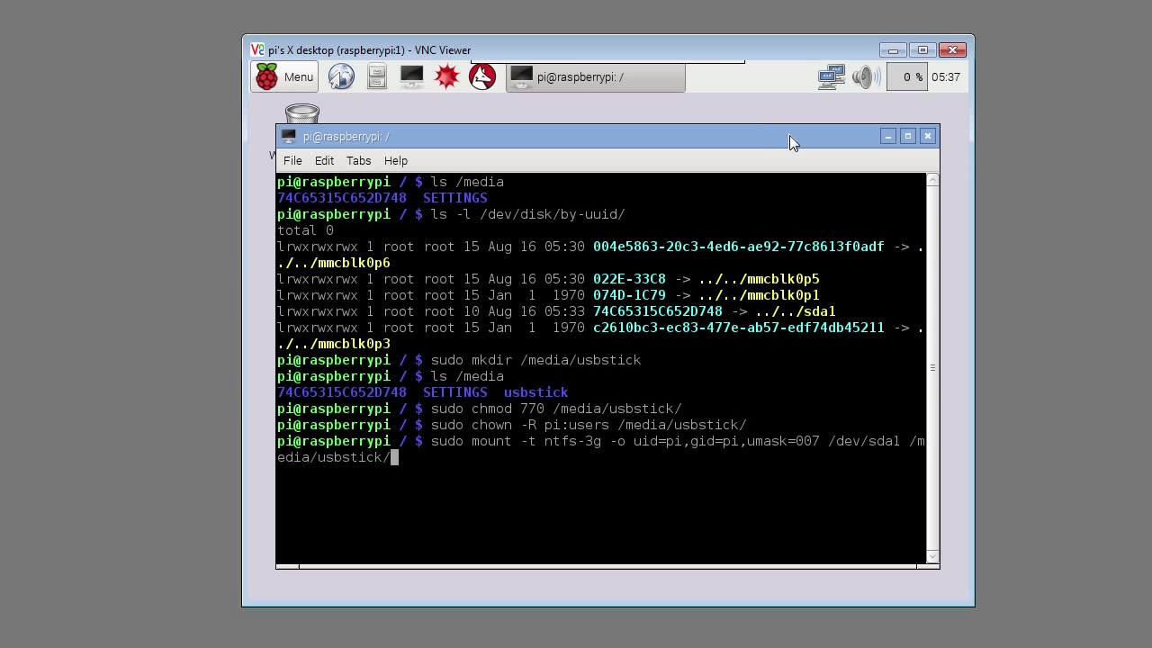
{"action": "key", "text": "Return"}
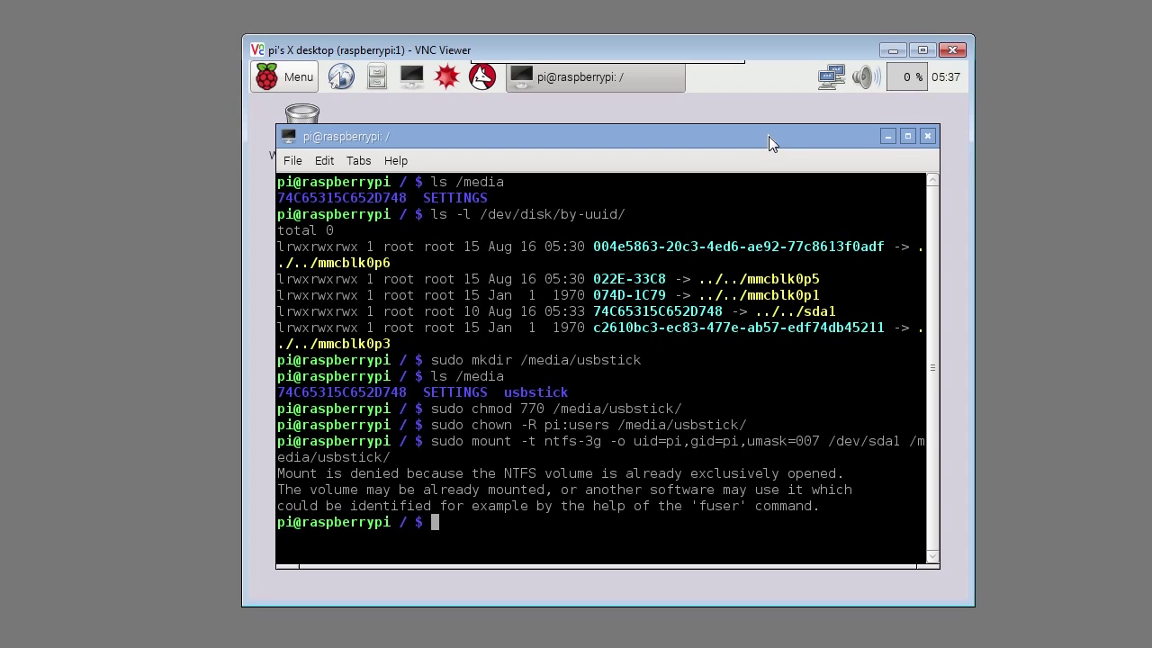
{"action": "type", "text": "sudo umount /dev/sda1"}
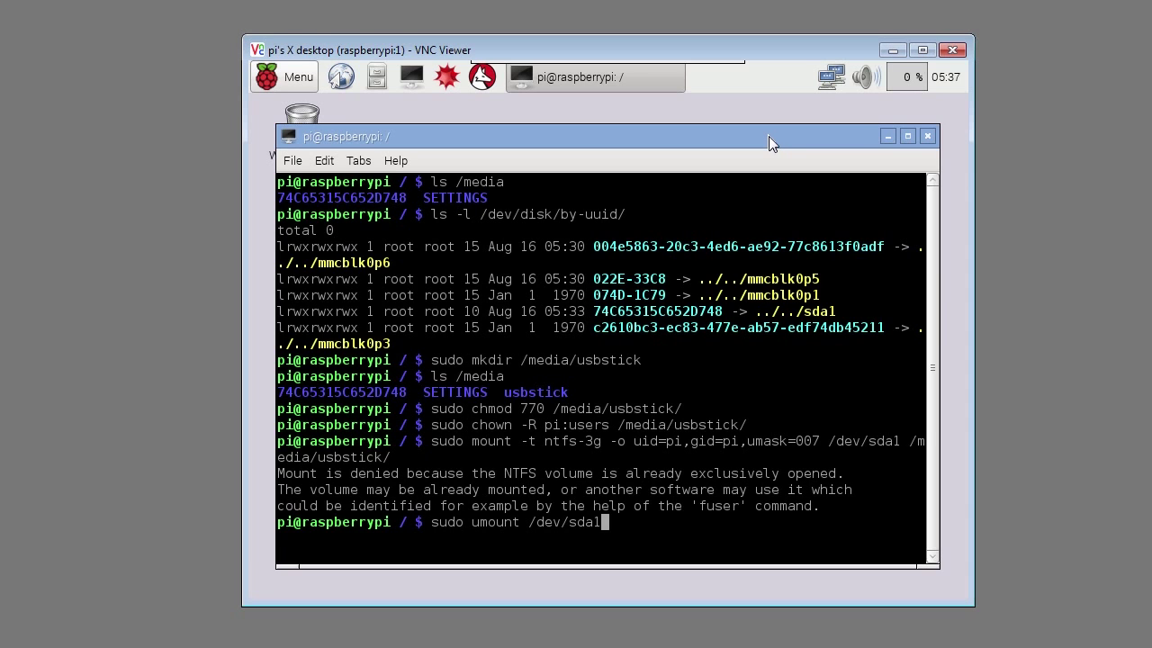
{"action": "key", "text": "Return"}
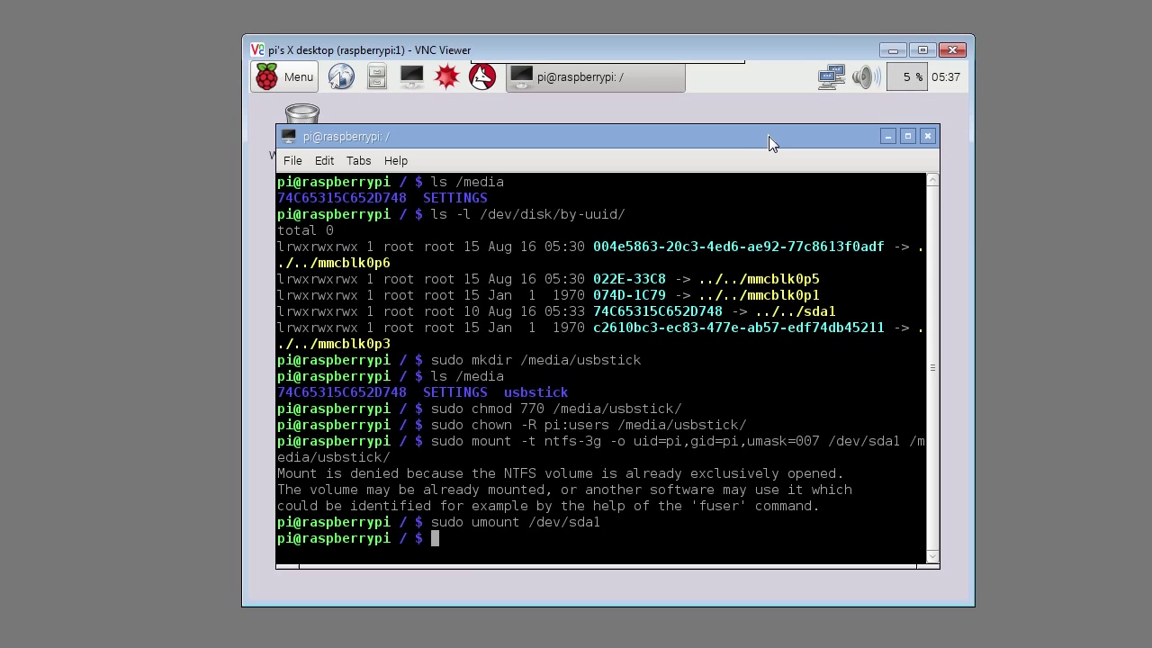
{"action": "key", "text": "Up"}
{"action": "key", "text": "Up"}
{"action": "key", "text": "Return"}
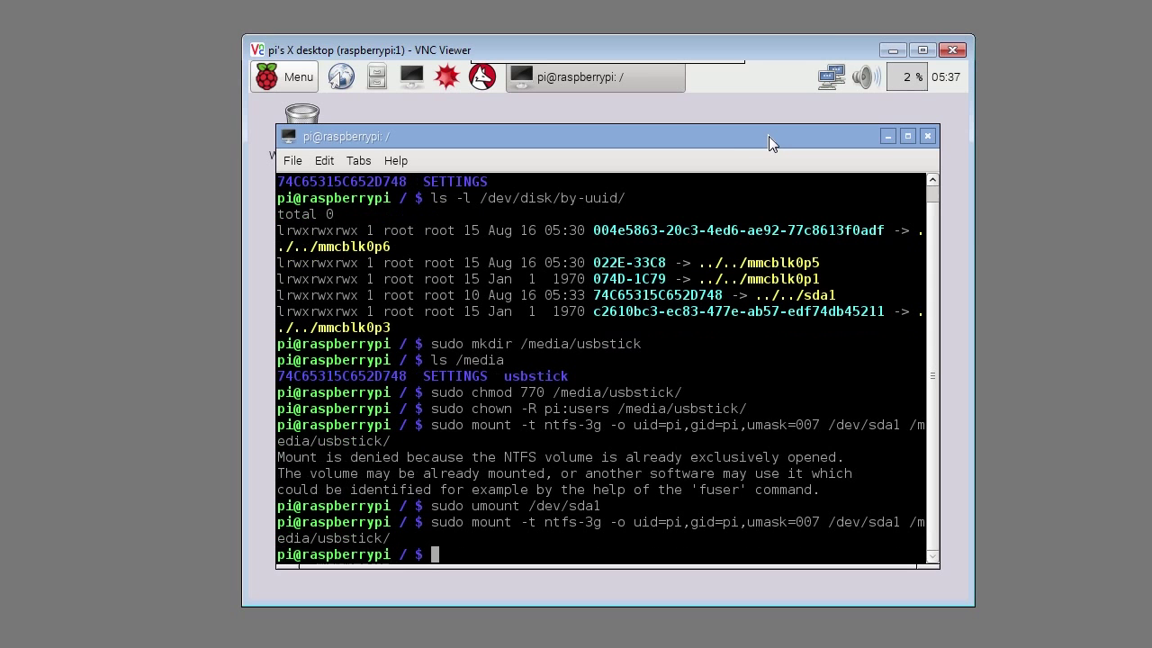
Step: List /media/usbstick to see SanDiskUSBstick, then copy /etc/fstab to /etc/fstab.backup
{"action": "type", "text": "ls /media/usbstick/"}
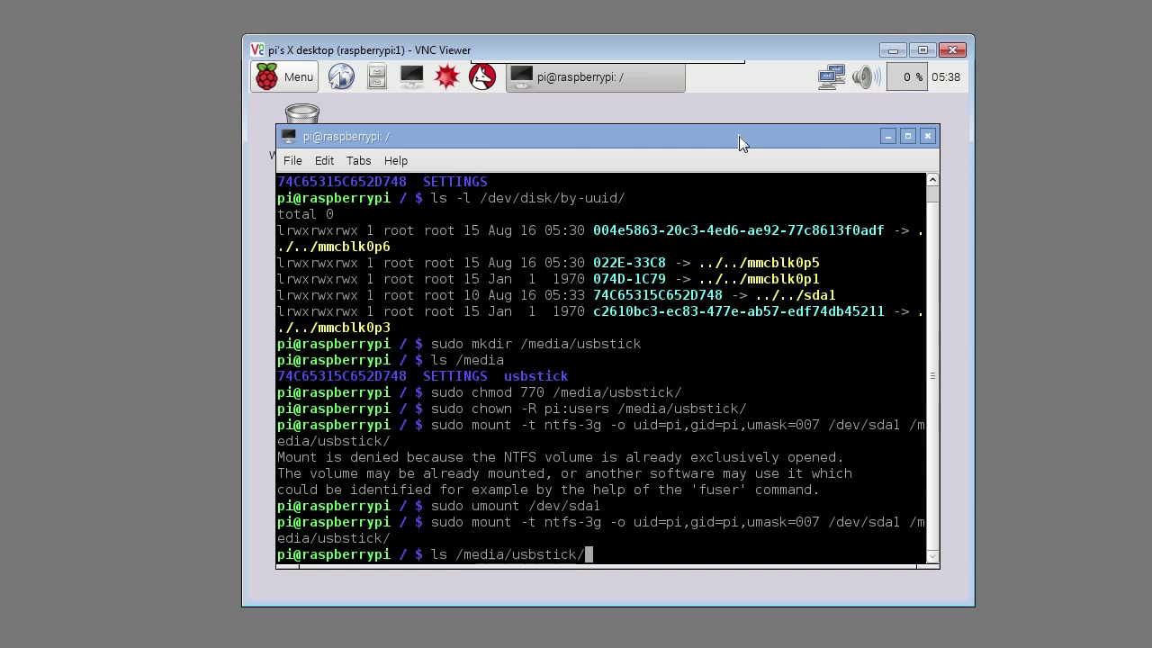
{"action": "key", "text": "Return"}
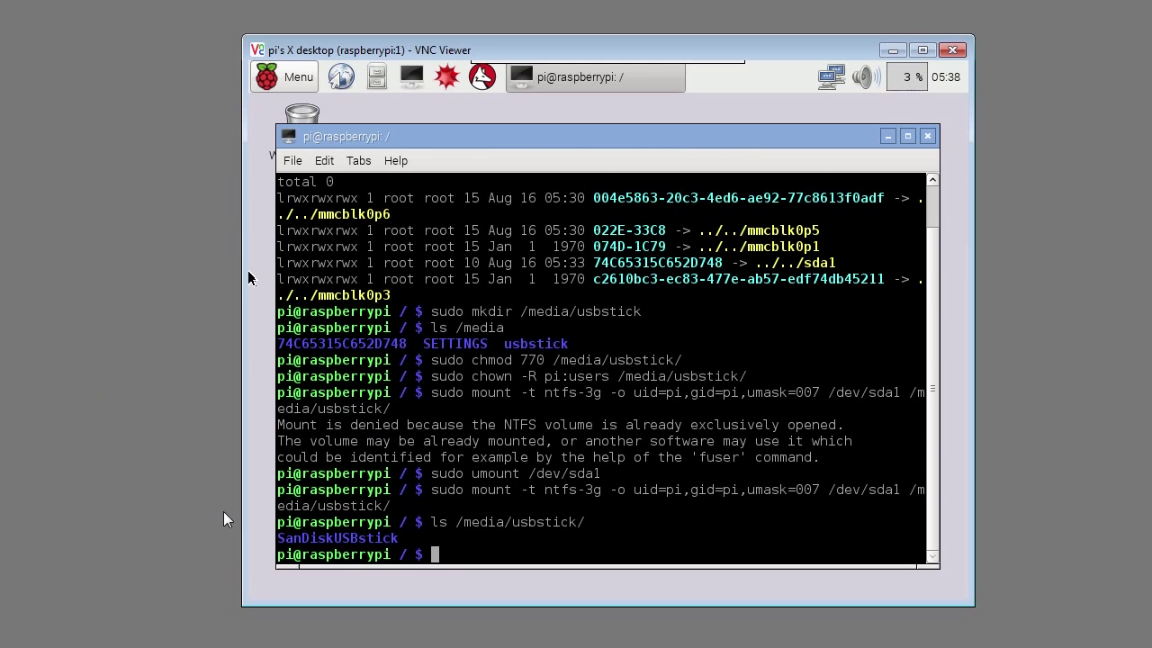
{"action": "left_click_drag", "start_coordinate": [399, 542], "coordinate": [277, 538]}
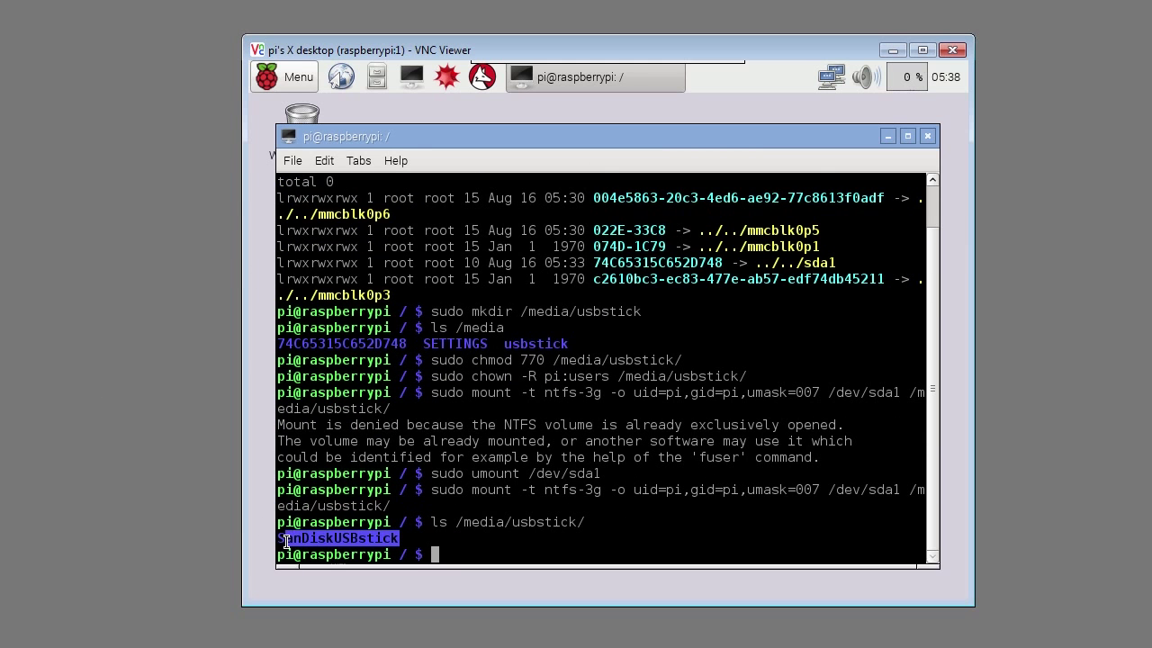
{"action": "left_click", "coordinate": [473, 555]}
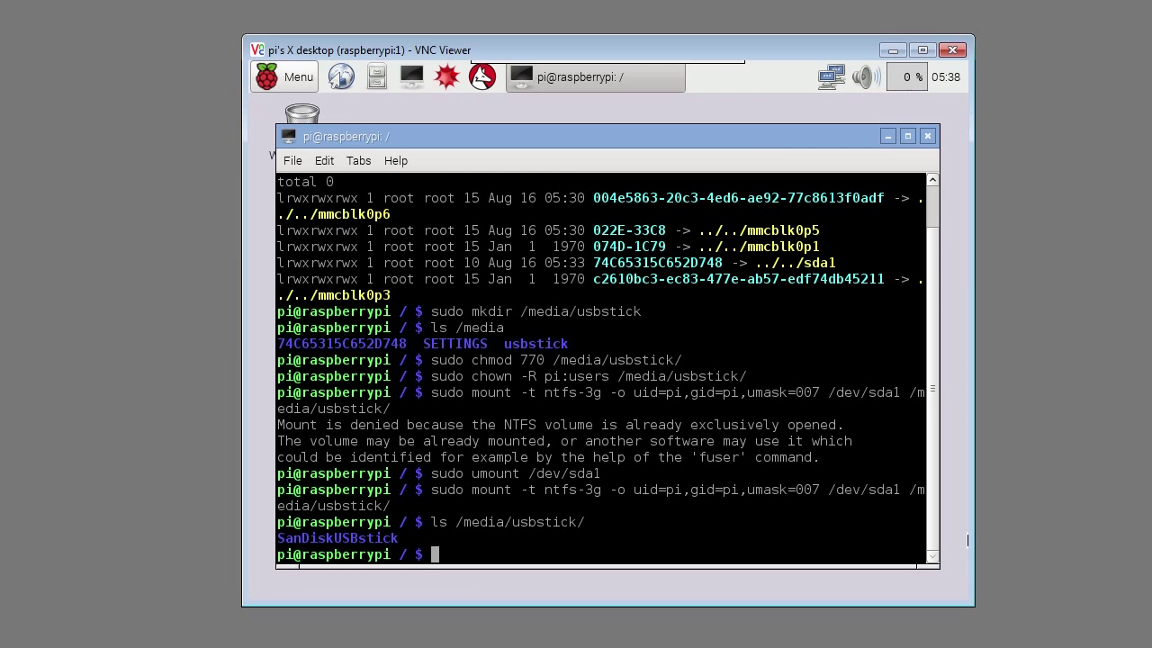
{"action": "type", "text": "sudo cp /etc/fstab /etc/fstab.backup"}
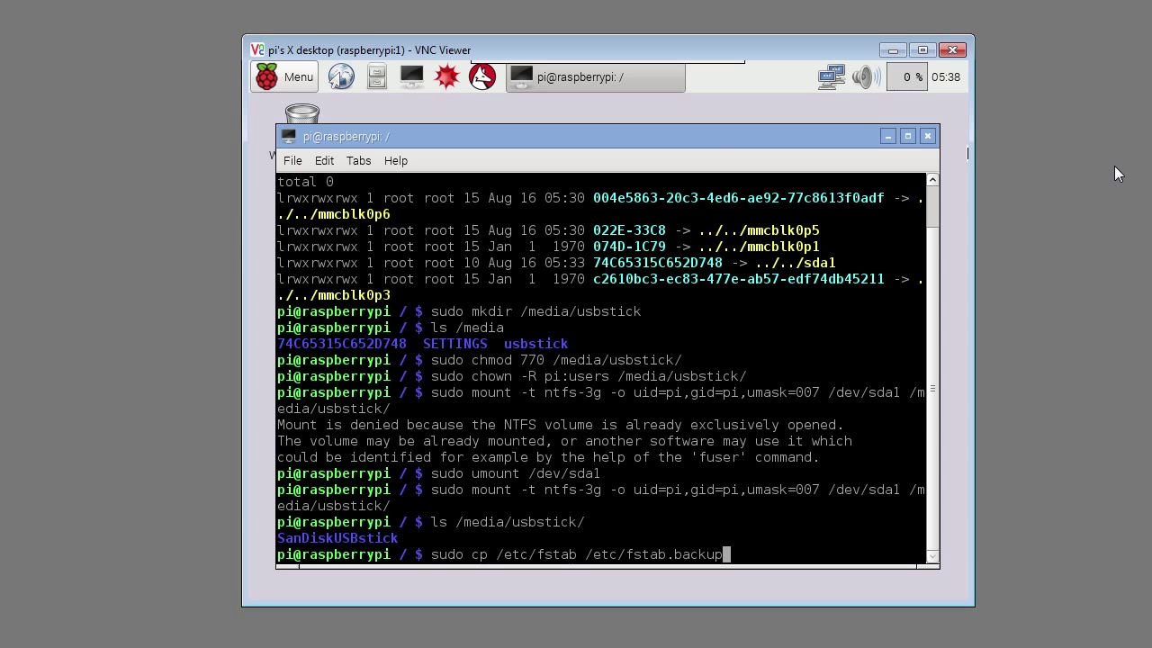
{"action": "key", "text": "Return"}
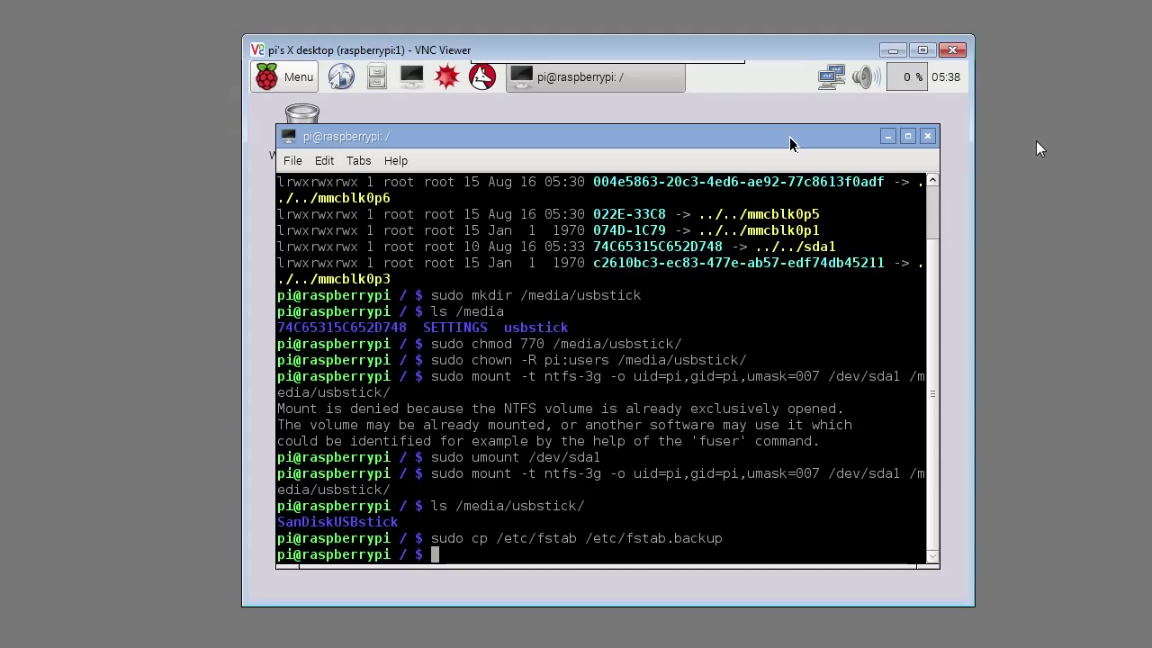
Step: Paste the UUID=74C65315C652D748 /media/usbstick ntfs-3g line into /etc/fstab, save, and sudo reboot
{"action": "type", "text": "sudo nano /etc/fstab"}
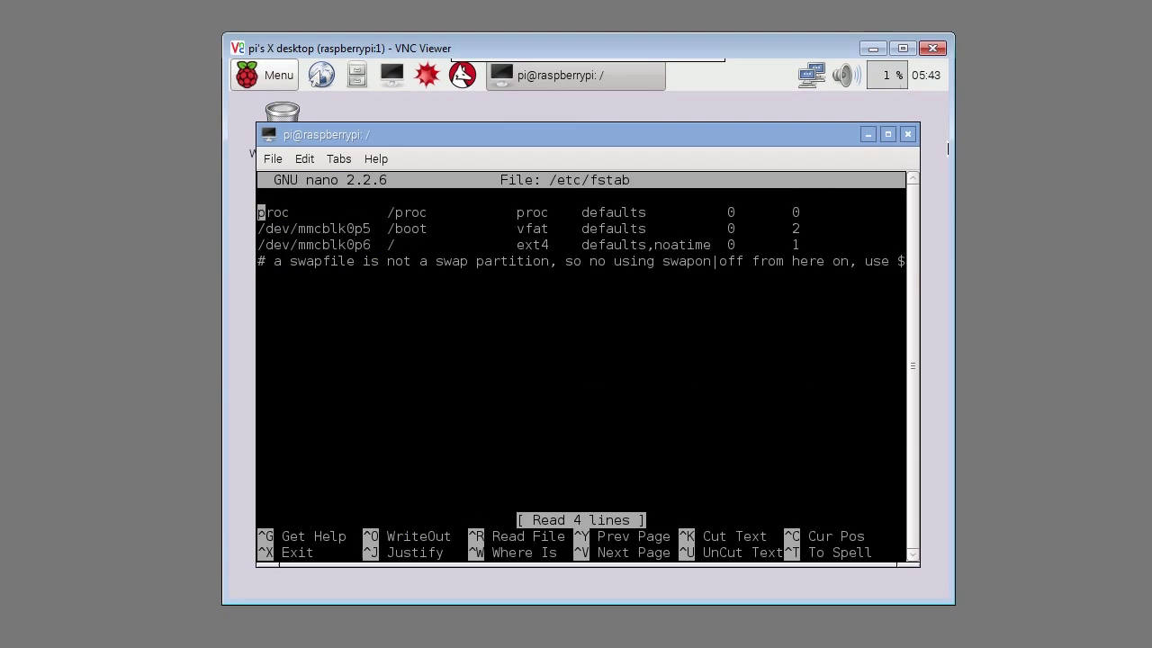
{"action": "key", "text": "Down"}
{"action": "key", "text": "Down"}
{"action": "key", "text": "Down"}
{"action": "key", "text": "Down"}
{"action": "type", "text": "UUID= 74C65315C652D748 /media/usbstick ntfs-3g auto,users,rw,uid=pi,gid=pi 0 0"}
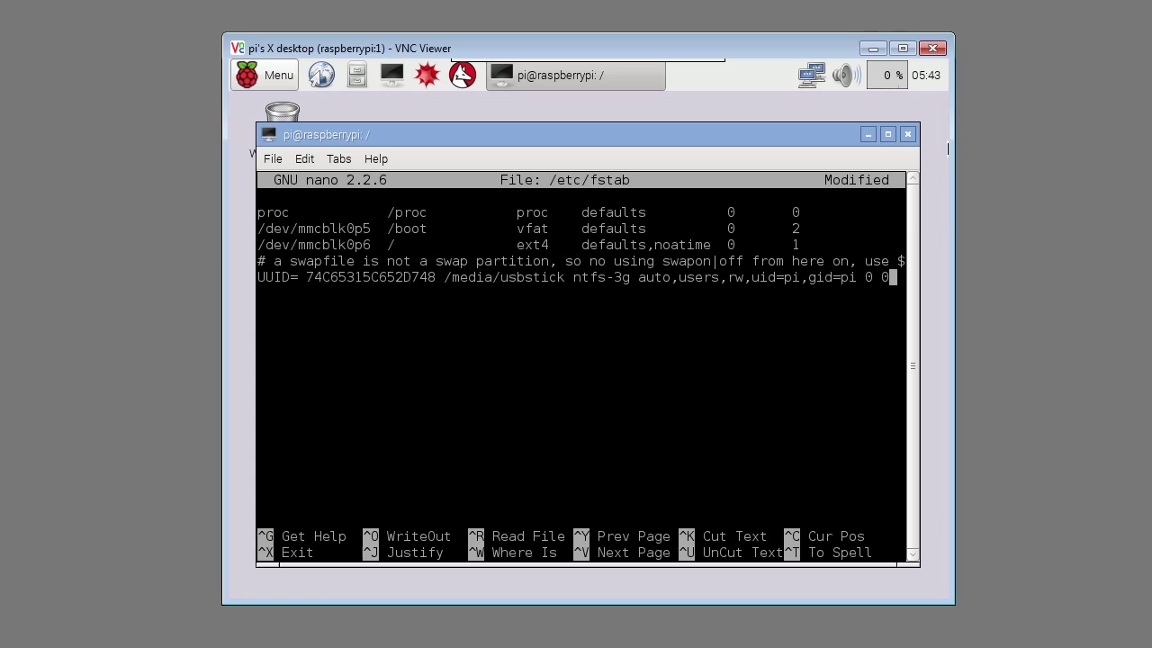
{"action": "key", "text": "ctrl+x"}
{"action": "key", "text": "y"}
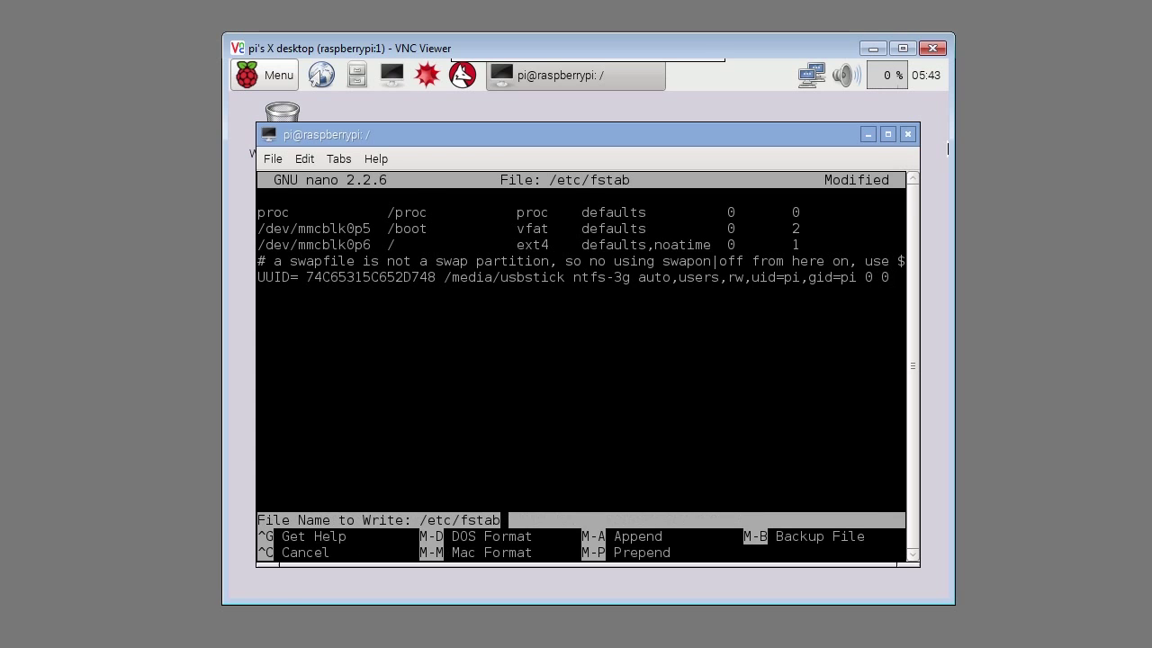
{"action": "key", "text": "Return"}
{"action": "type", "text": "sudo reboot"}
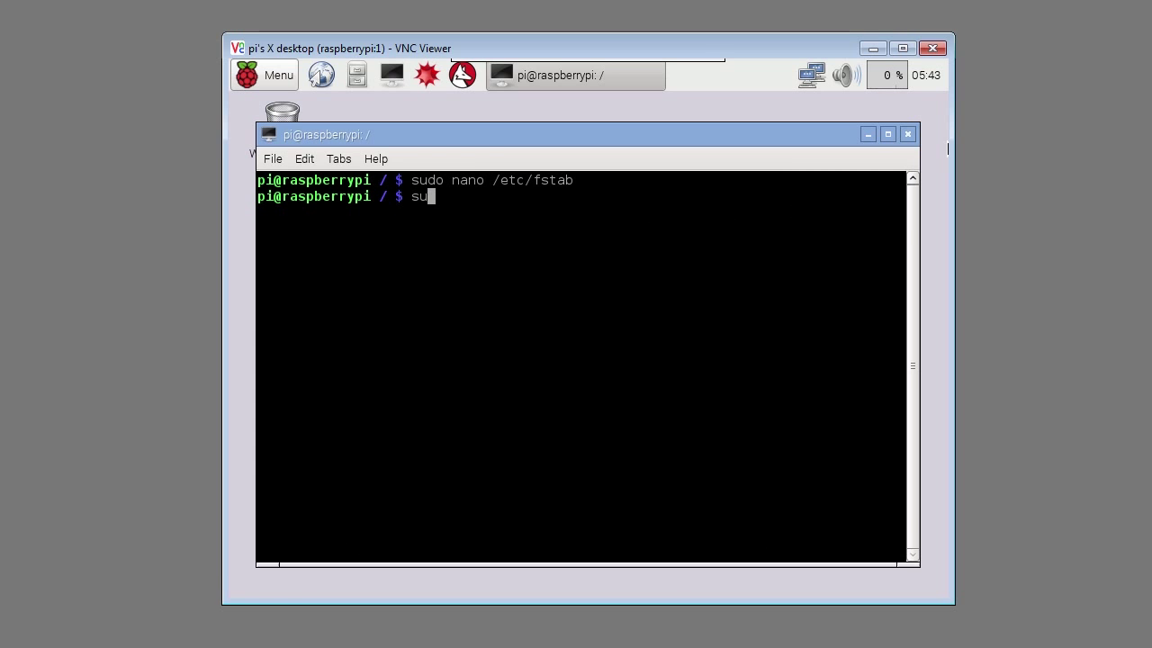
{"action": "key", "text": "Return"}
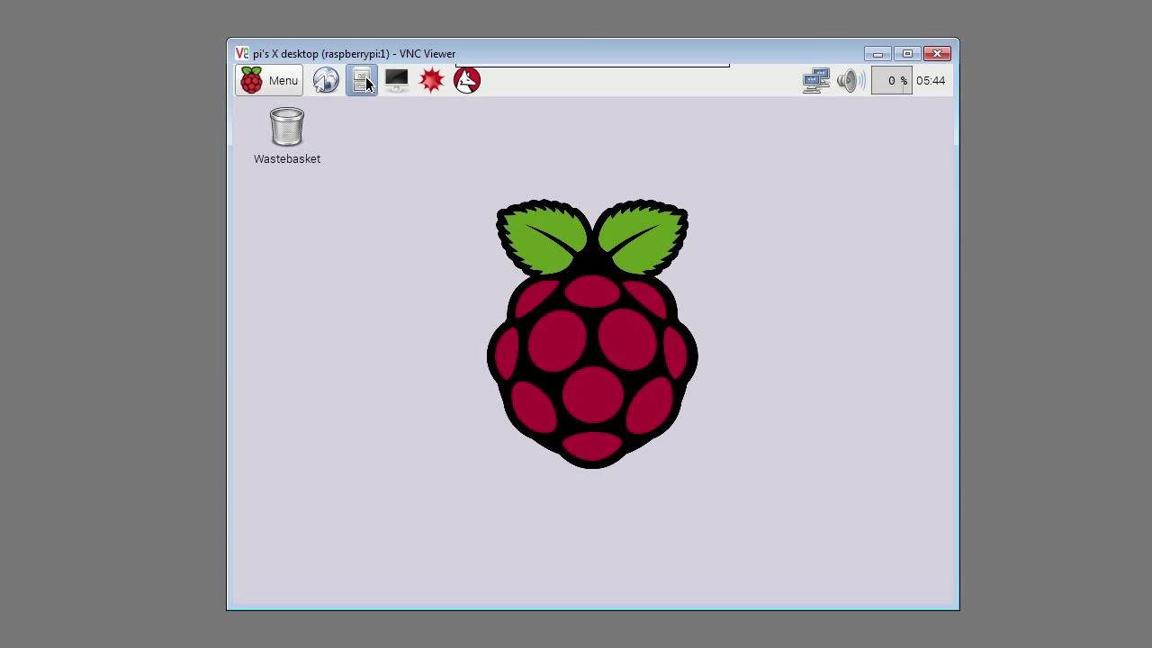
Step: In the file manager, check empty /media/usbstick and find SanDiskUSBstick under /media/74C65315C652D748, then open a terminal
{"action": "left_click", "coordinate": [363, 81]}
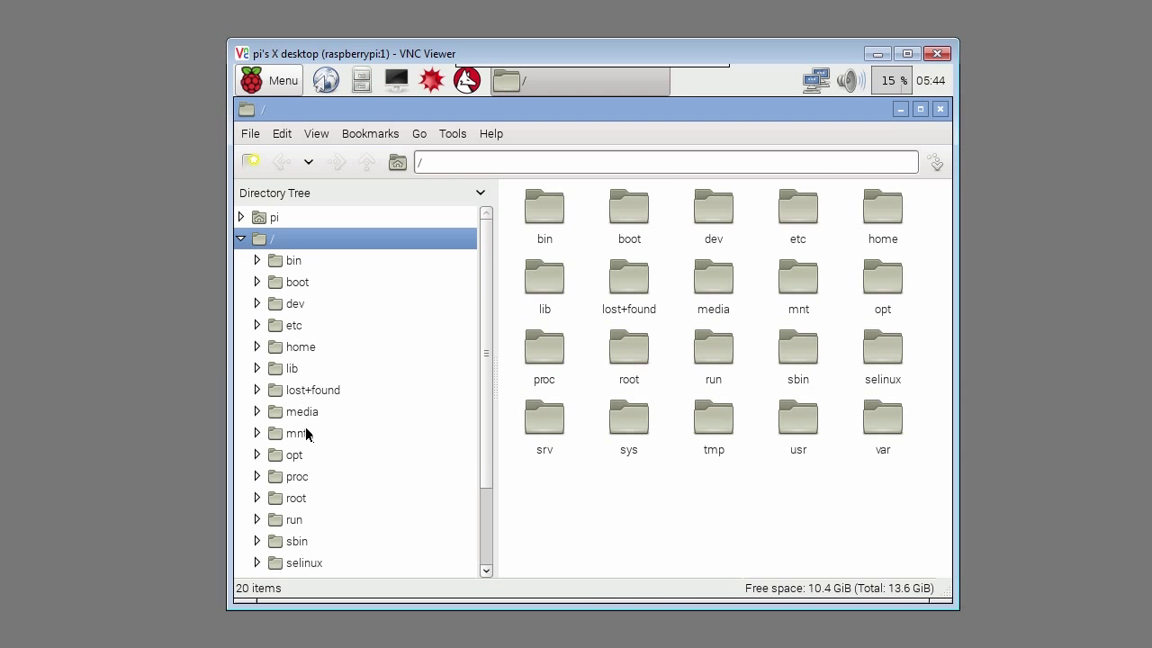
{"action": "left_click", "coordinate": [304, 414]}
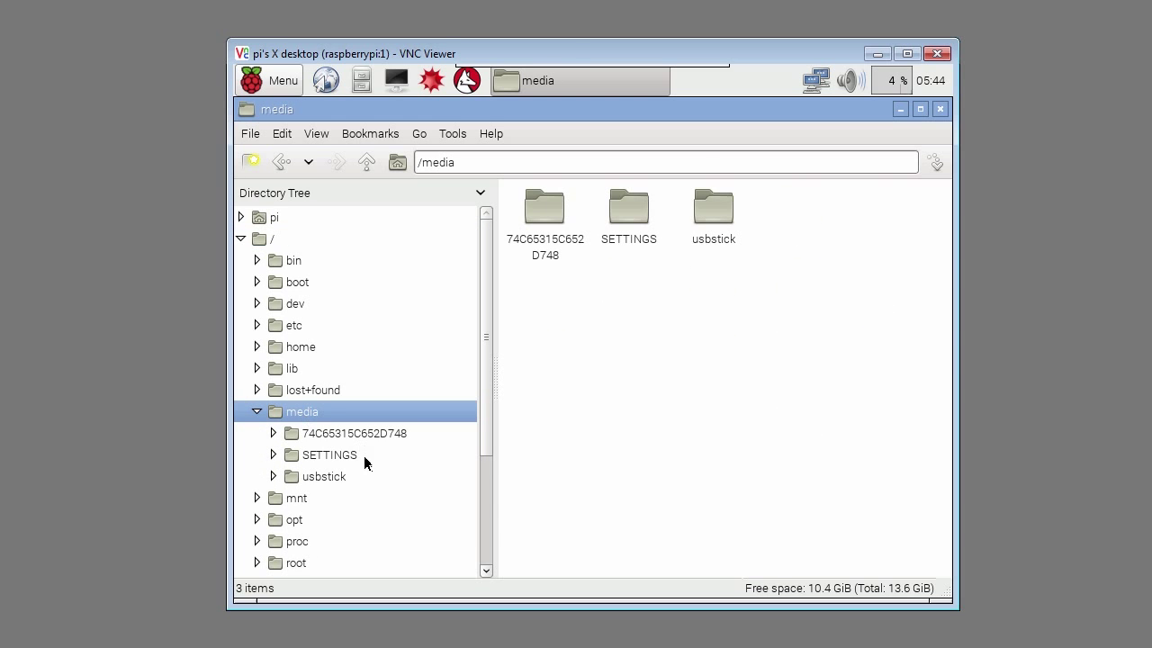
{"action": "left_click", "coordinate": [321, 478]}
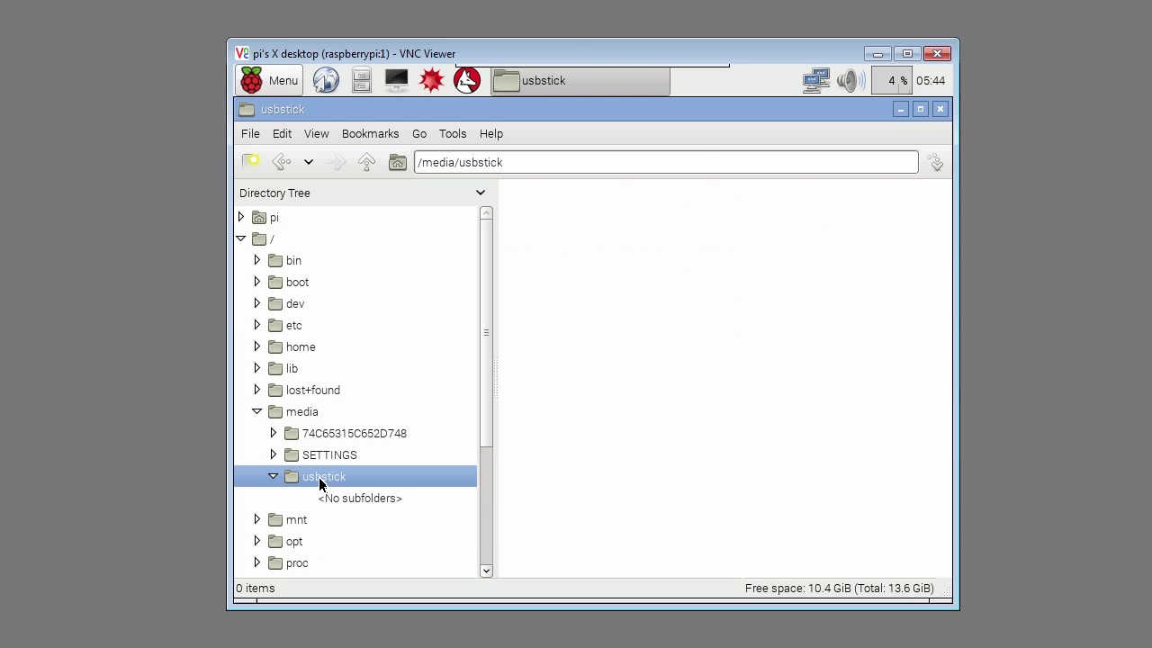
{"action": "left_click", "coordinate": [332, 455]}
{"action": "left_click", "coordinate": [340, 432]}
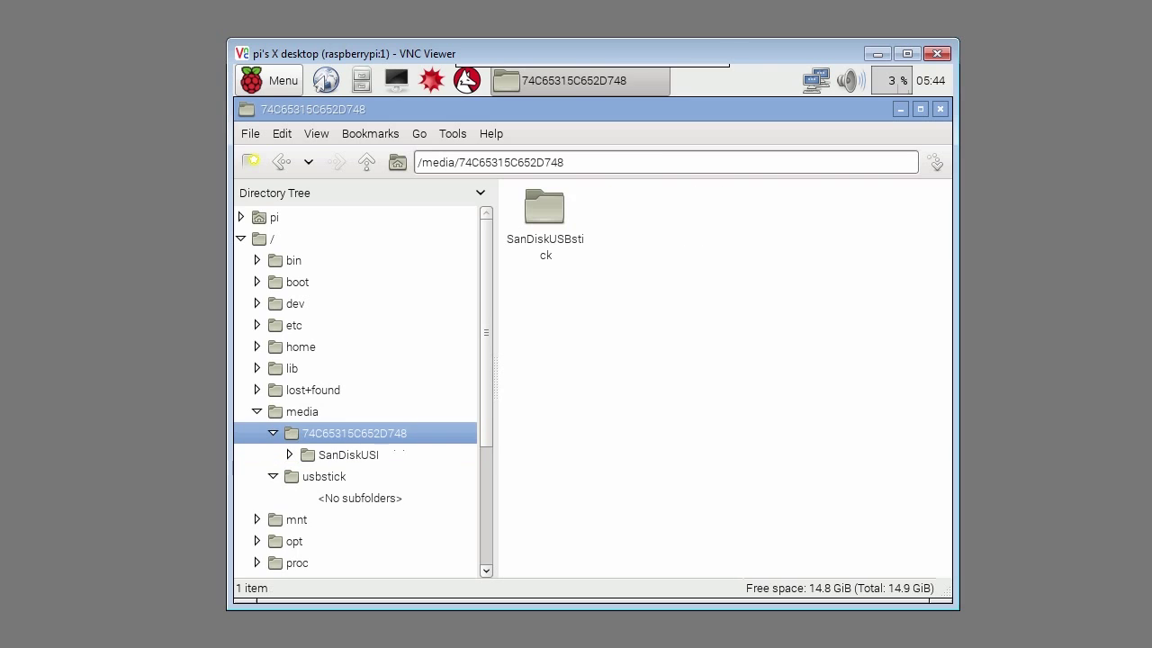
{"action": "left_click", "coordinate": [396, 462]}
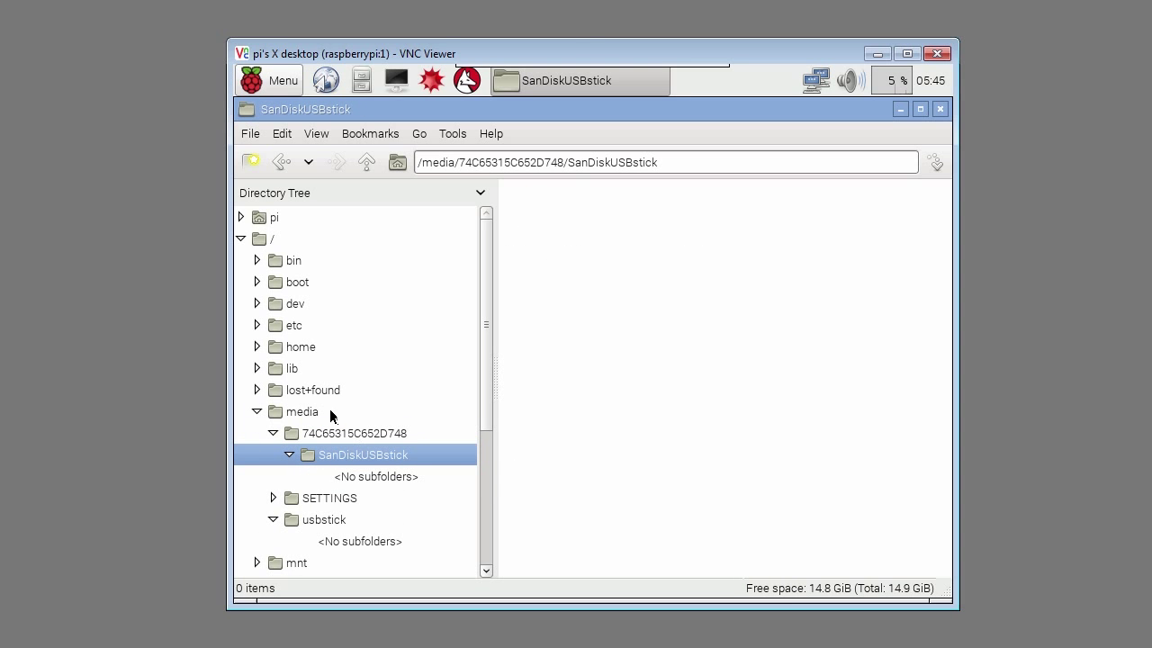
{"action": "left_click", "coordinate": [396, 80]}
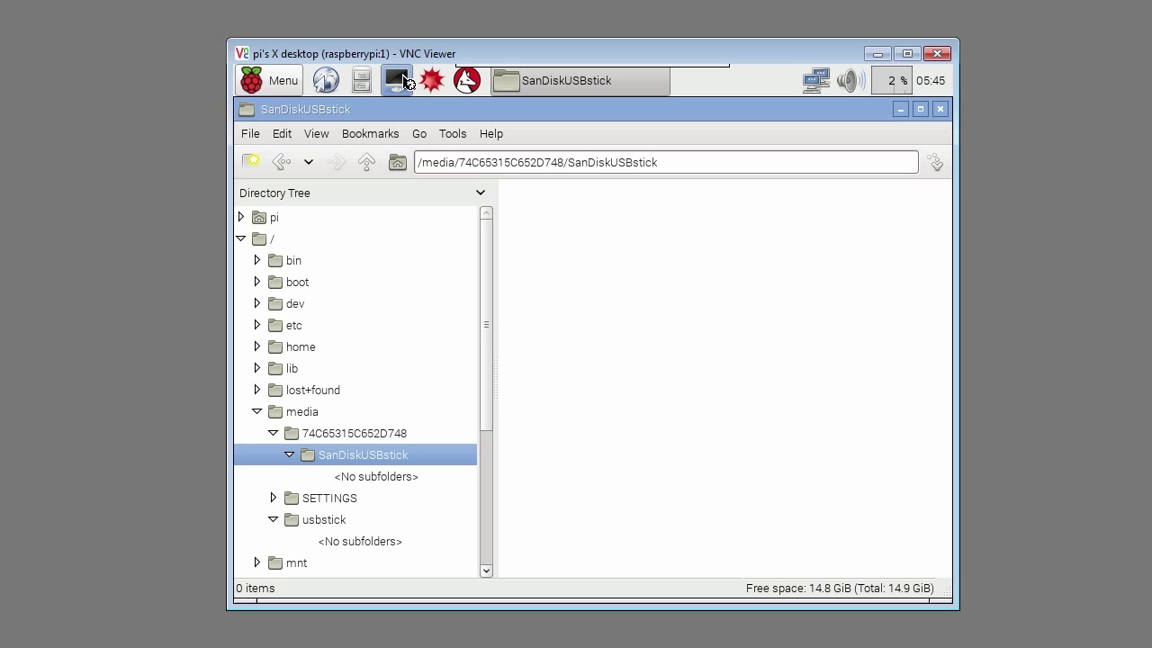
Step: In /etc/fstab, delete the stray space after UUID= on the usbstick line
{"action": "type", "text": "sudo nano /etc/fstab"}
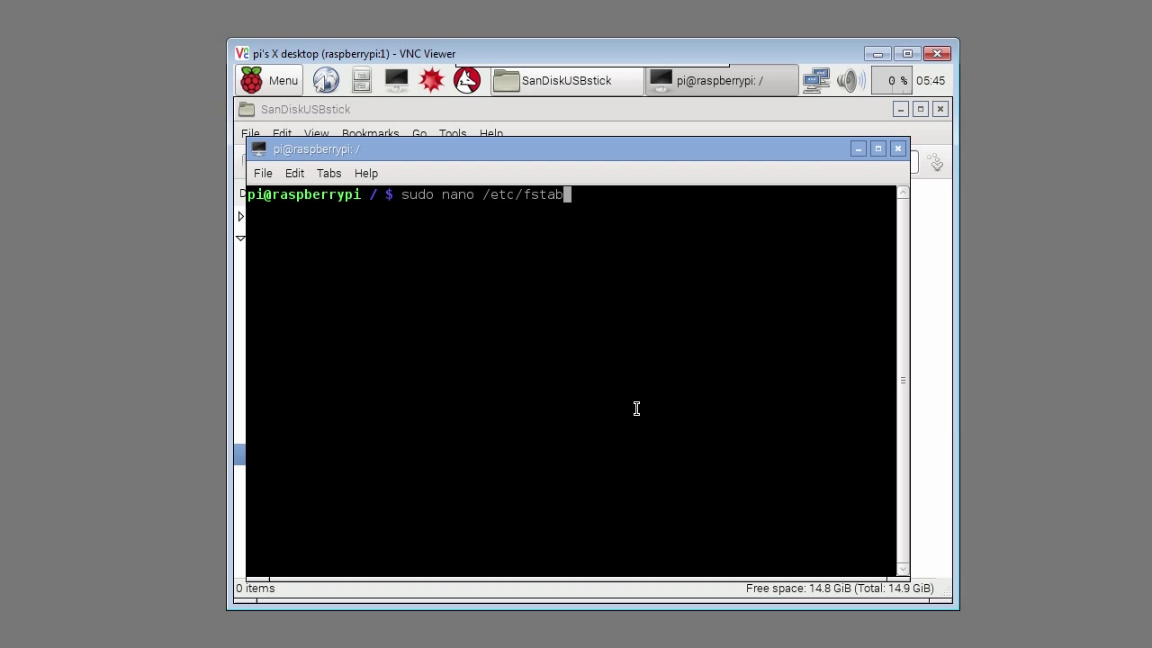
{"action": "key", "text": "Return"}
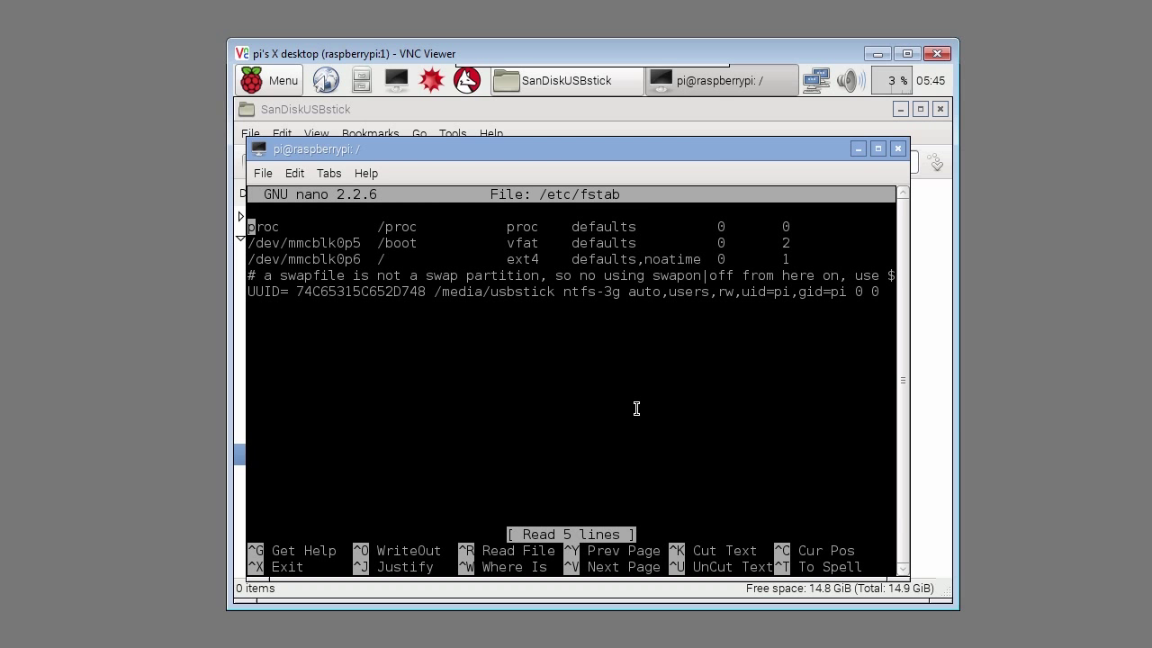
{"action": "key", "text": "Down"}
{"action": "key", "text": "Down"}
{"action": "key", "text": "Down"}
{"action": "key", "text": "Down"}
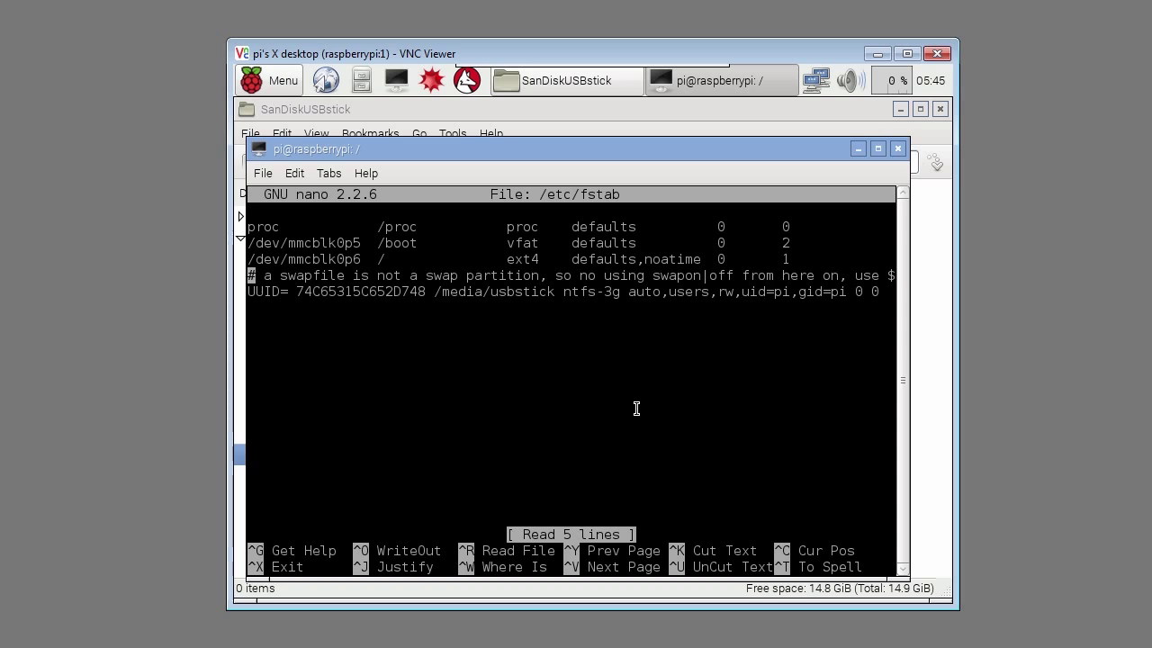
{"action": "key", "text": "Right"}
{"action": "key", "text": "Right"}
{"action": "key", "text": "Right"}
{"action": "key", "text": "Right"}
{"action": "key", "text": "Right"}
{"action": "key", "text": "Delete"}
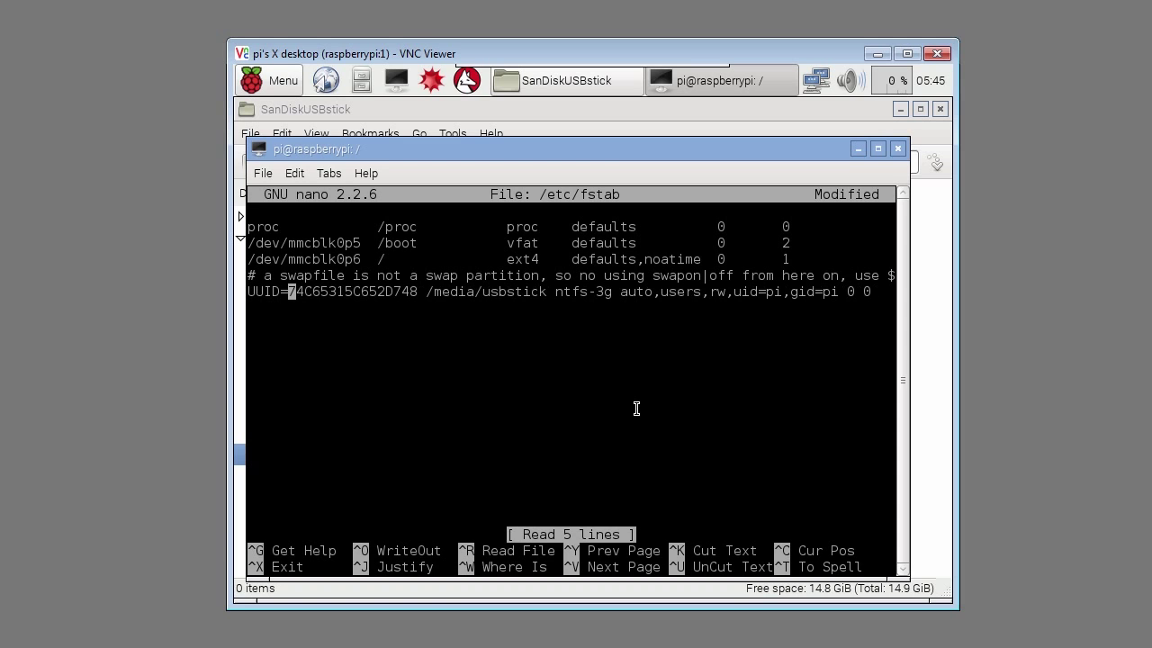
Step: Save the edited /etc/fstab and reboot the Raspberry Pi
{"action": "key", "text": "ctrl+x"}
{"action": "key", "text": "y"}
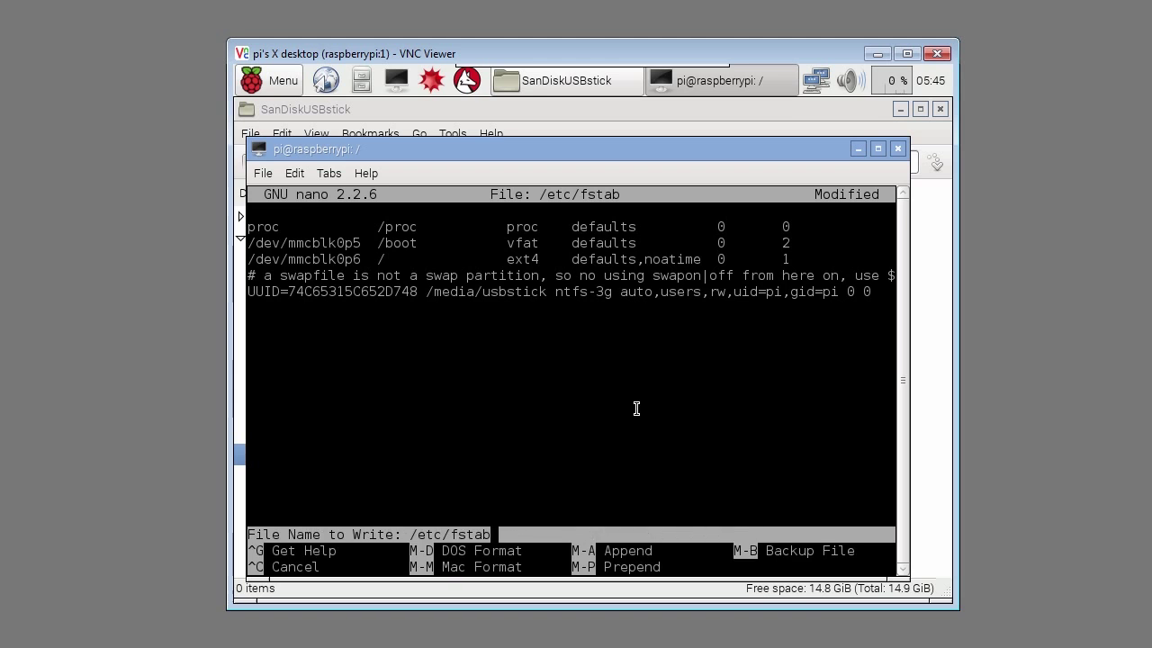
{"action": "key", "text": "Return"}
{"action": "type", "text": "sudo reboot"}
{"action": "key", "text": "Return"}
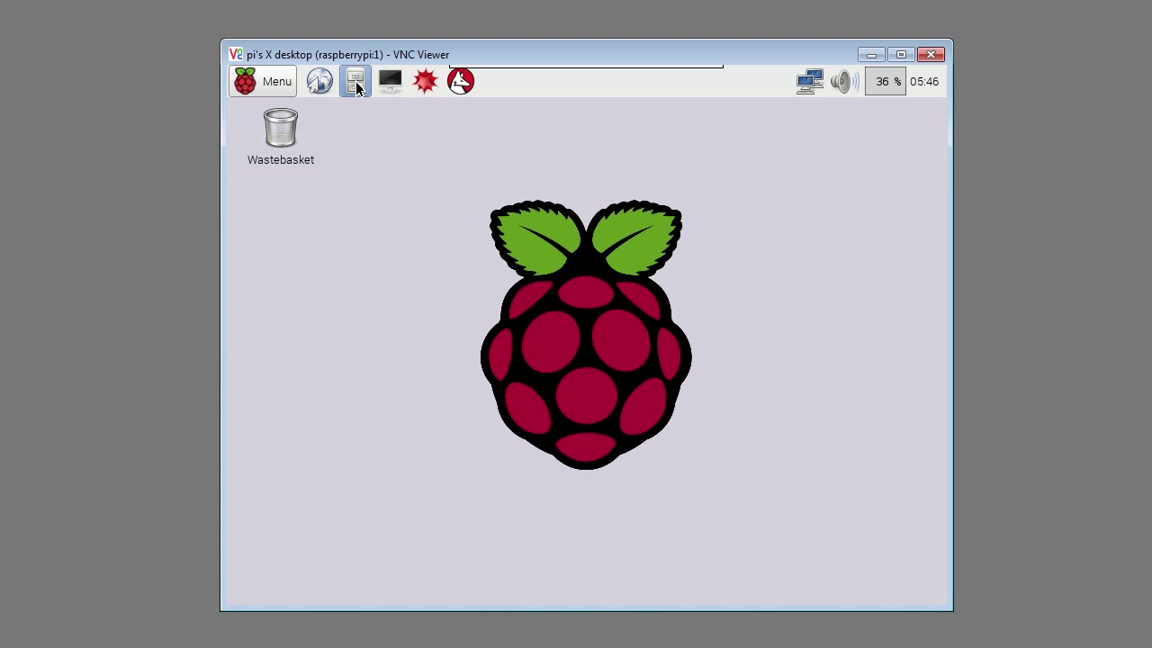
Step: Browse in the file manager to /media/usbstick/SanDiskUSBstick to confirm the stick's new mount point
{"action": "left_click", "coordinate": [355, 81]}
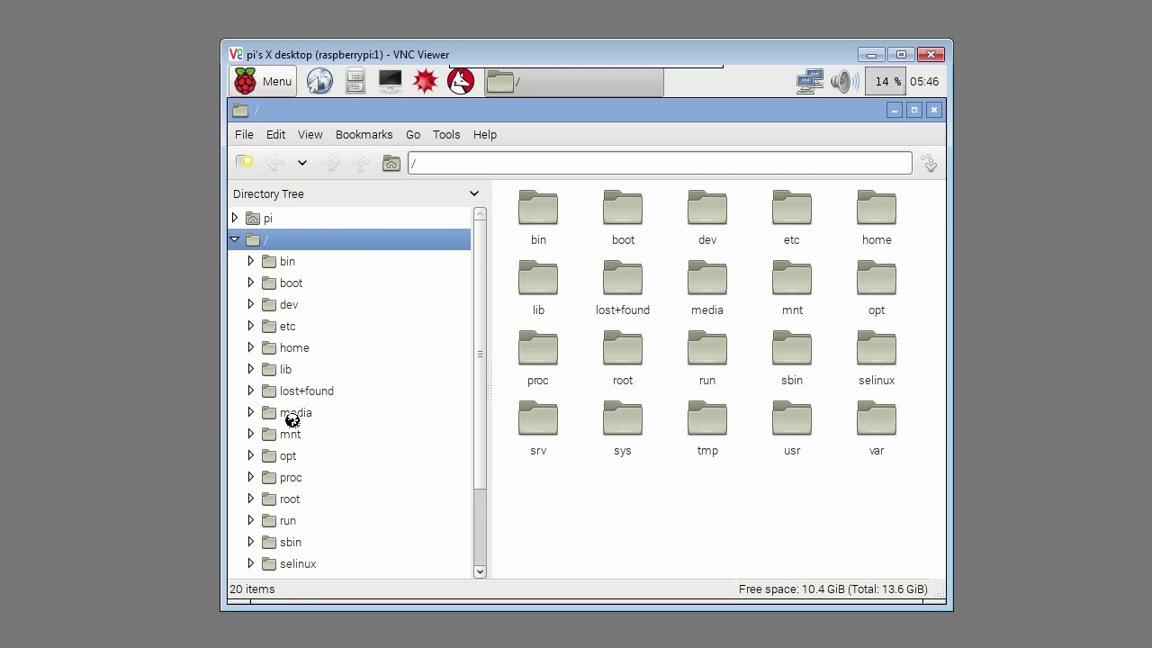
{"action": "left_click", "coordinate": [290, 412]}
{"action": "double_click", "coordinate": [529, 214]}
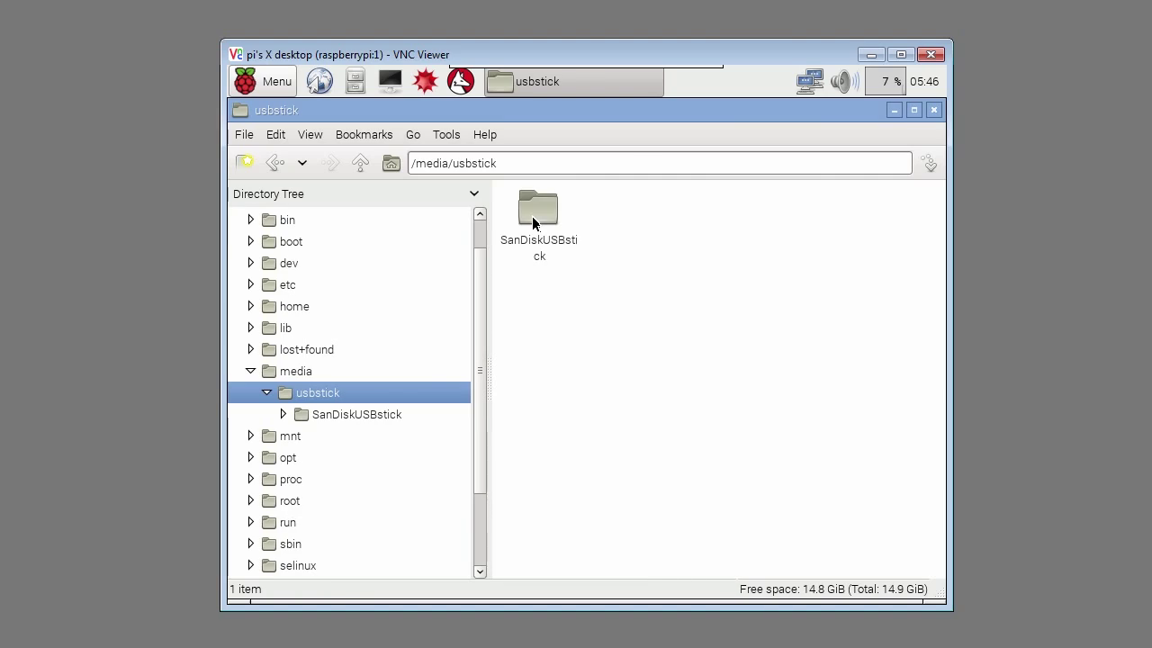
{"action": "left_click", "coordinate": [550, 214]}
{"action": "double_click", "coordinate": [551, 214]}
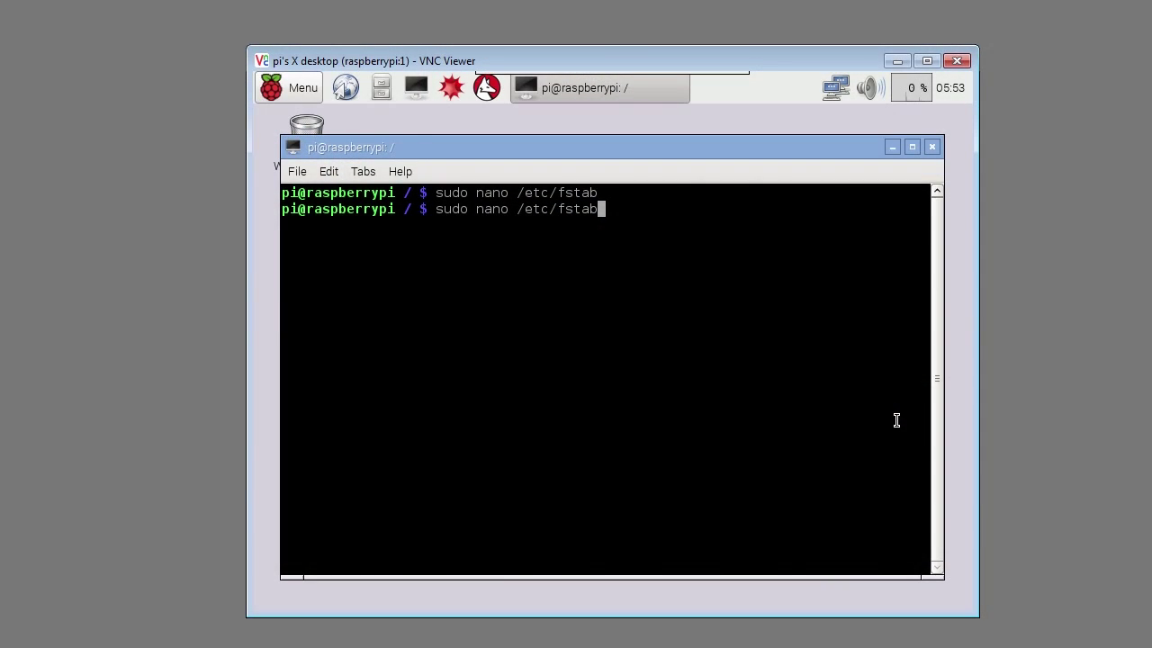
Step: Add the UUID=86A8CAD5A8CAC343 /media/usbhdd ntfs-3g line to /etc/fstab and save it
{"action": "key", "text": "Return"}
{"action": "key", "text": "Down"}
{"action": "key", "text": "Down"}
{"action": "key", "text": "Down"}
{"action": "key", "text": "Down"}
{"action": "key", "text": "Down"}
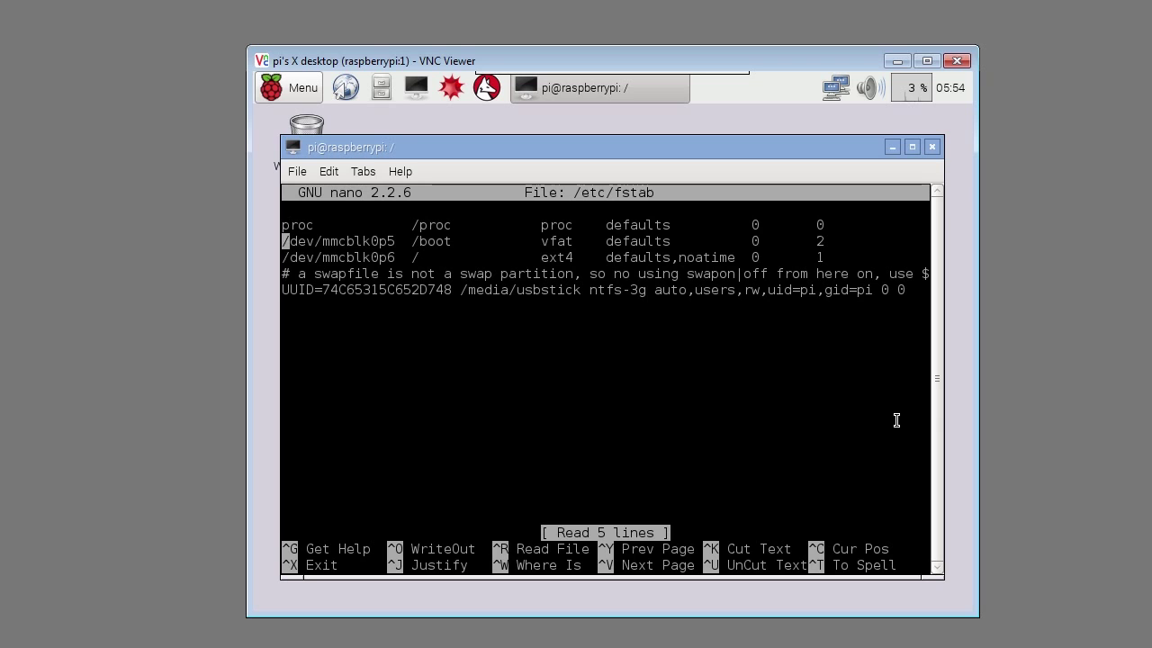
{"action": "key", "text": "ctrl+shift+v"}
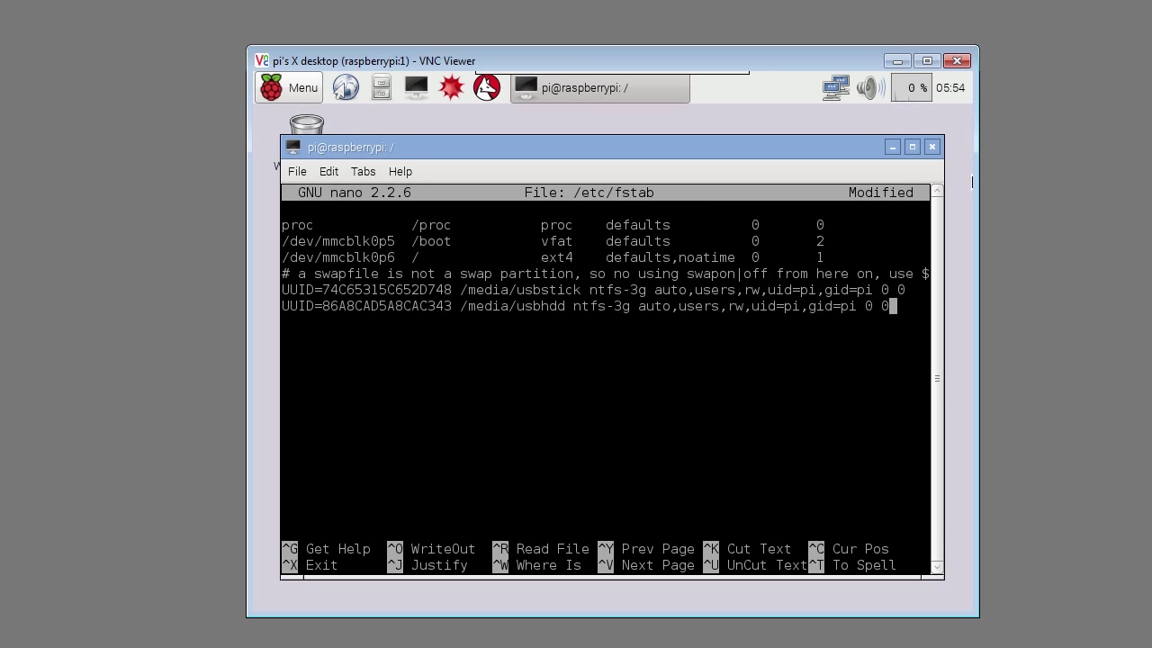
{"action": "key", "text": "ctrl+x"}
{"action": "key", "text": "y"}
{"action": "key", "text": "Return"}
Step: Create /media/usbhdd with 770 permissions and pi:users ownership, then reboot the Pi
{"action": "key", "text": "ctrl+shift+v"}
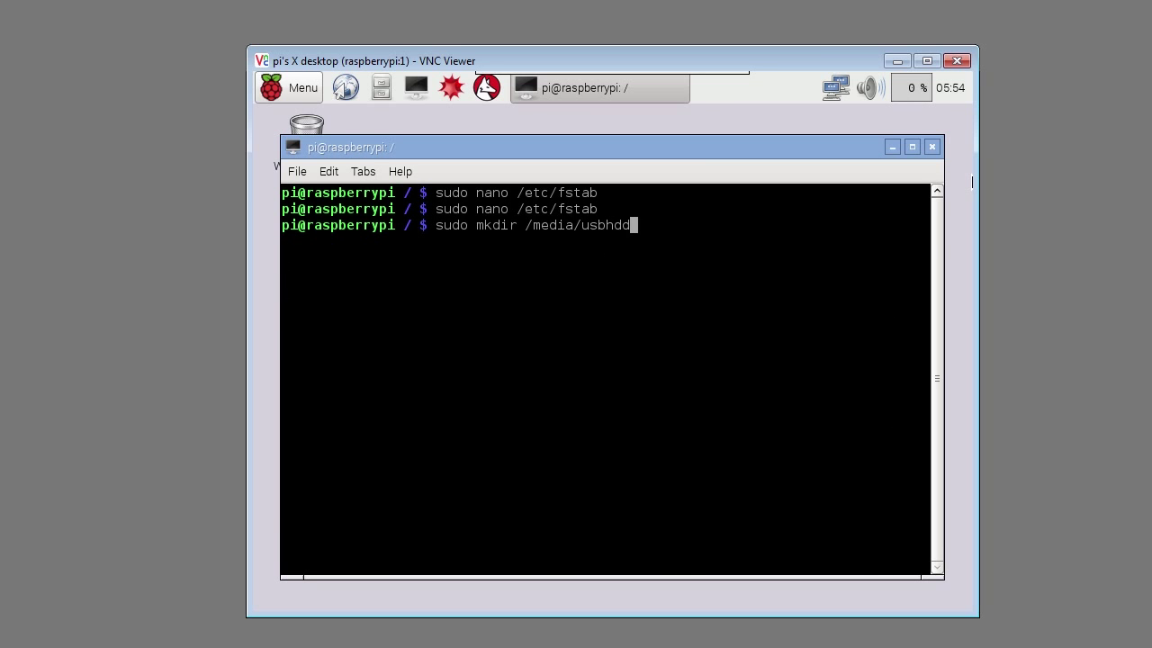
{"action": "key", "text": "Return"}
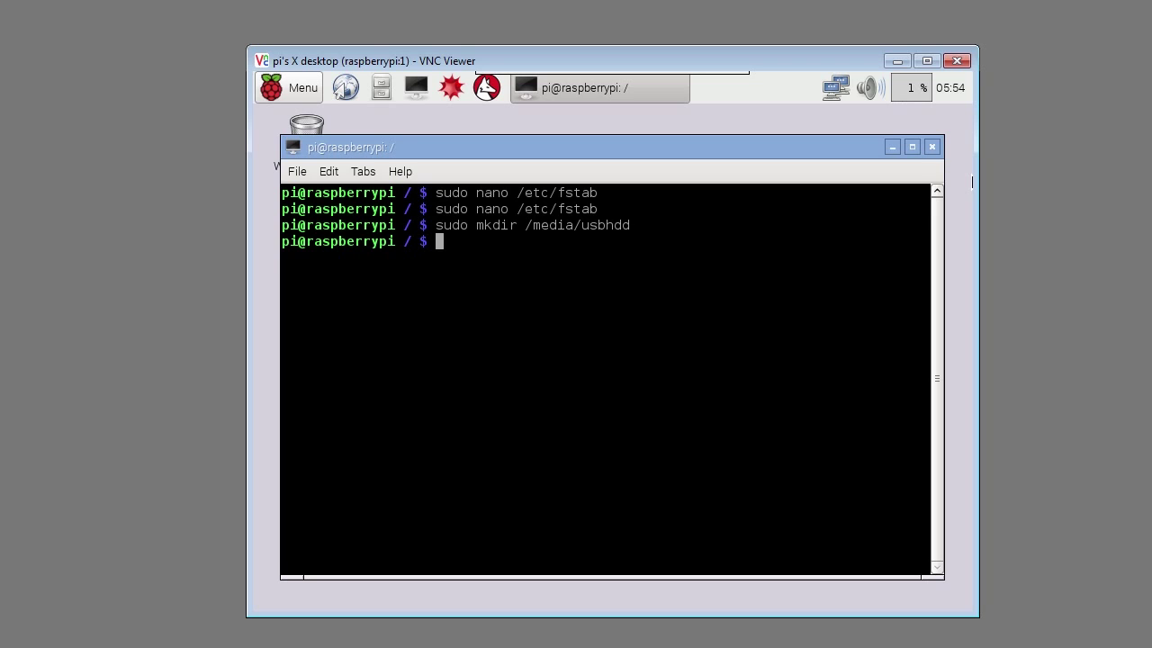
{"action": "key", "text": "ctrl+shift+v"}
{"action": "key", "text": "Return"}
{"action": "key", "text": "ctrl+shift+v"}
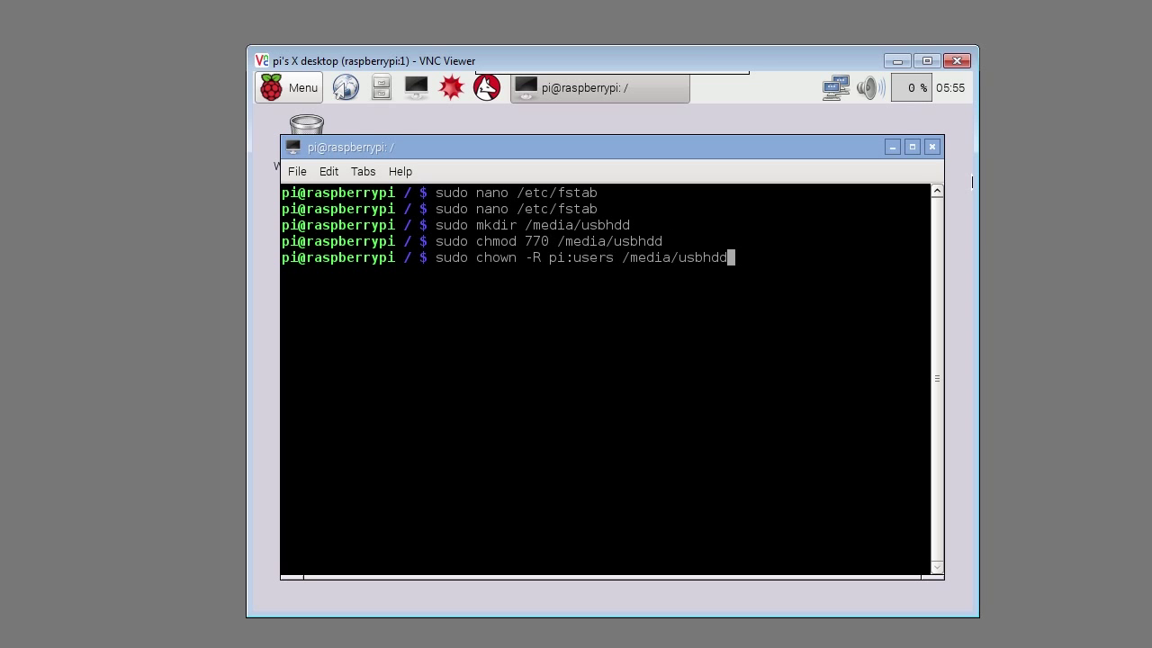
{"action": "key", "text": "Return"}
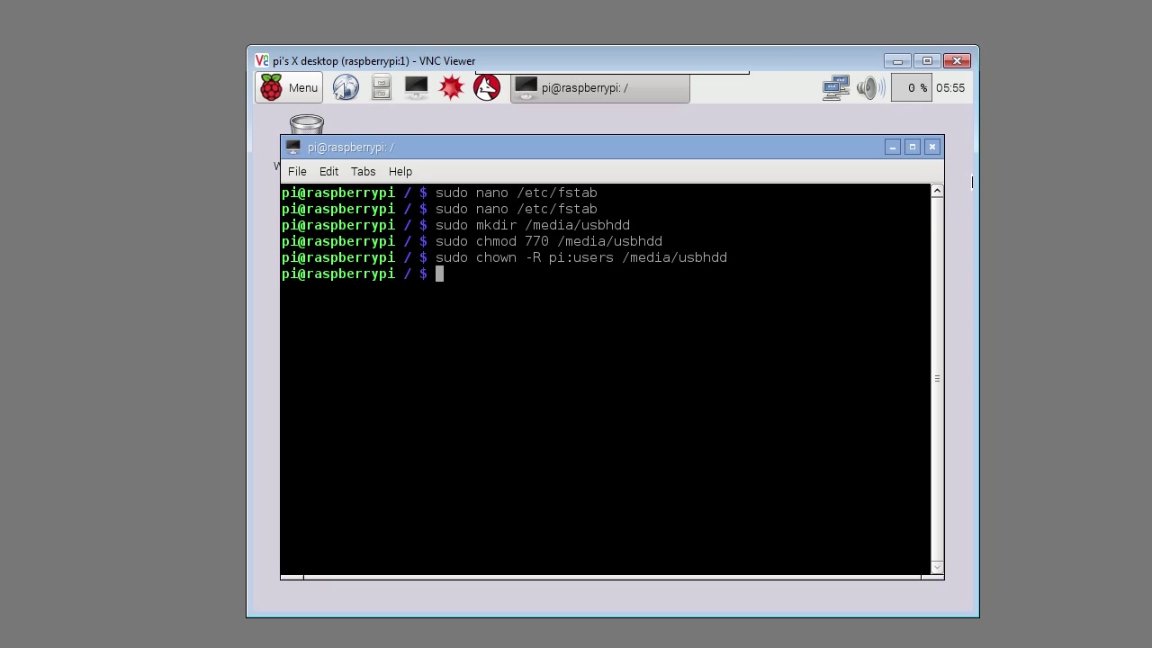
{"action": "type", "text": "sudo reboot"}
{"action": "key", "text": "Return"}
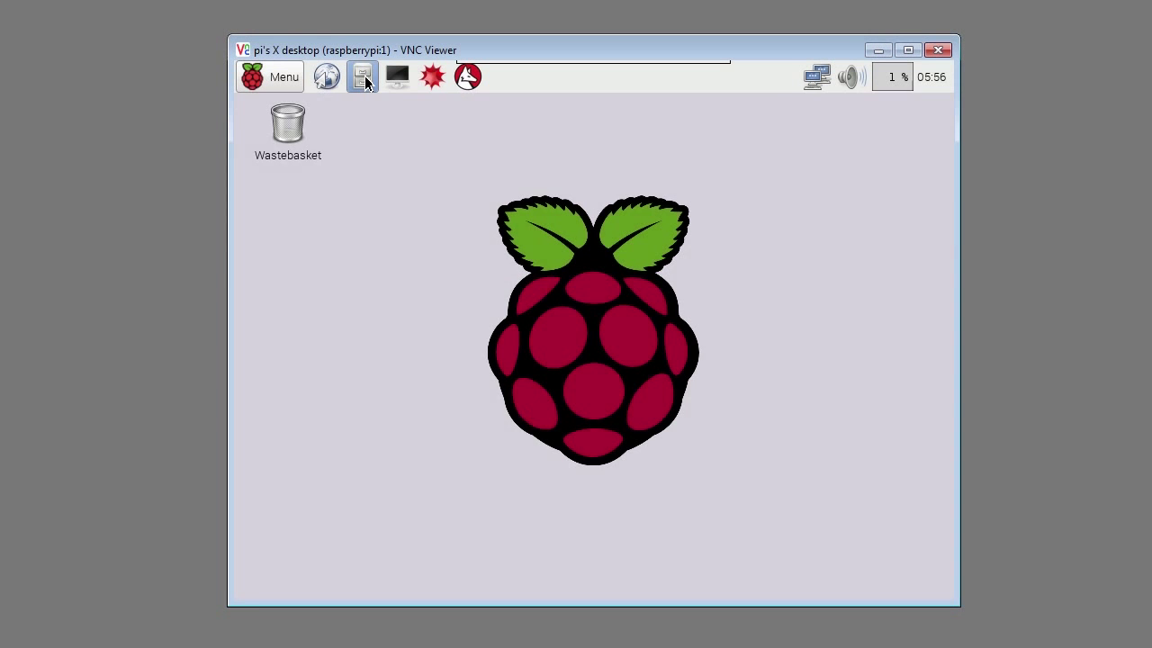
Step: Browse to /media/usbhdd in the file manager and select its Touro folder
{"action": "left_click", "coordinate": [361, 77]}
{"action": "left_click", "coordinate": [314, 410]}
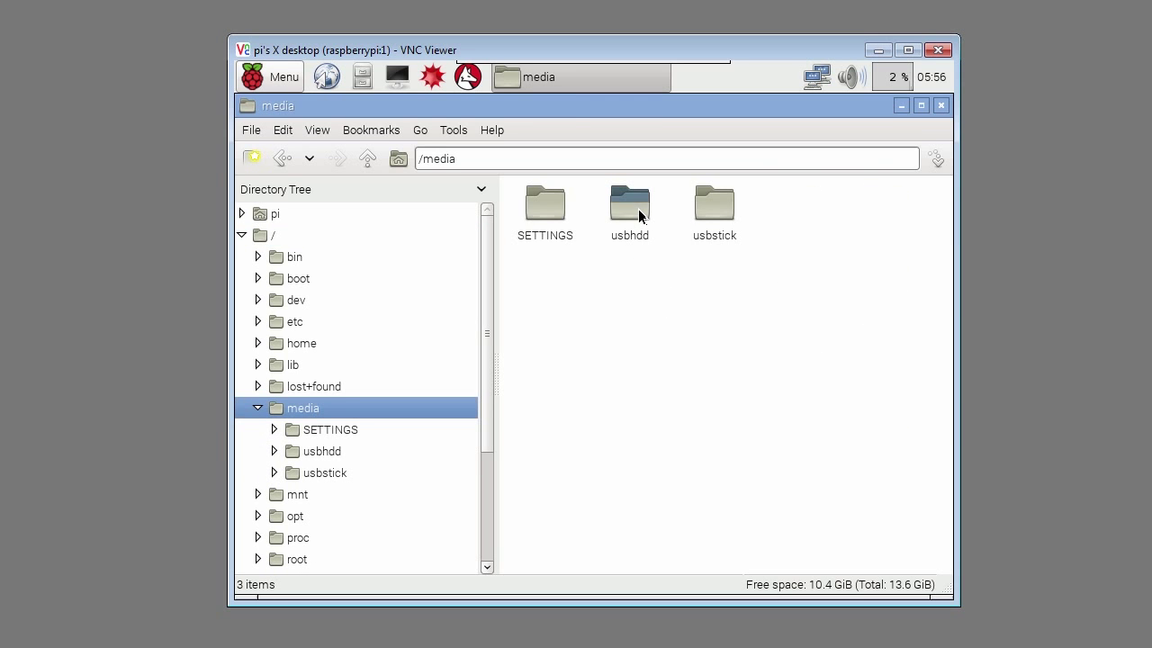
{"action": "left_click", "coordinate": [638, 215]}
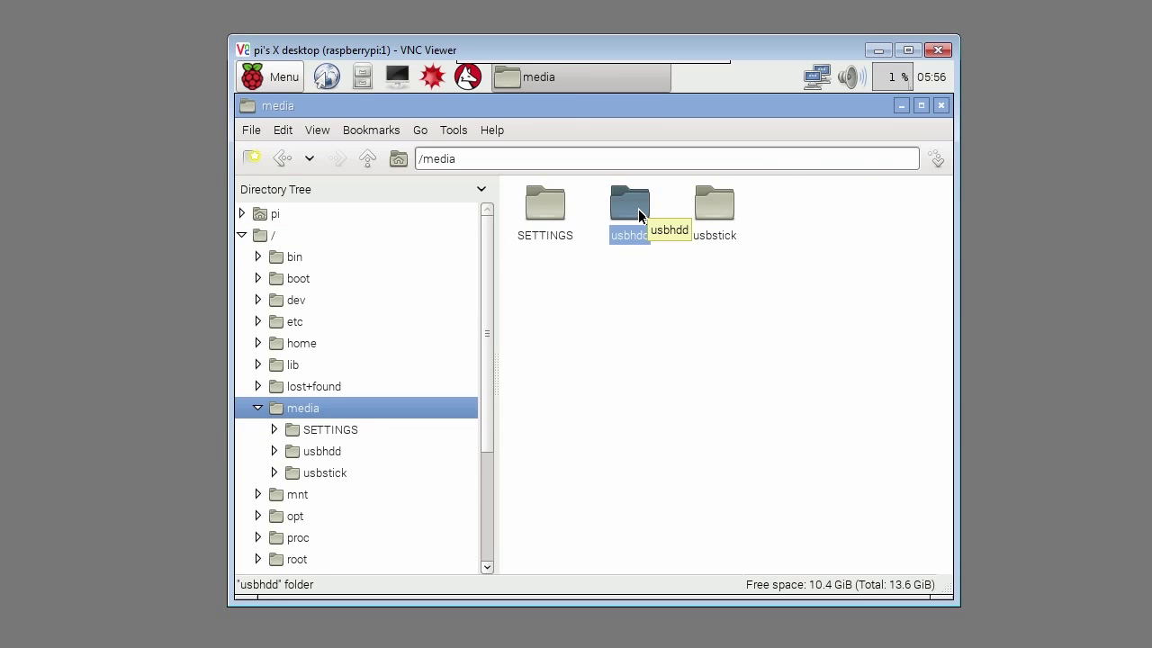
{"action": "double_click", "coordinate": [639, 215]}
{"action": "left_click", "coordinate": [790, 208]}
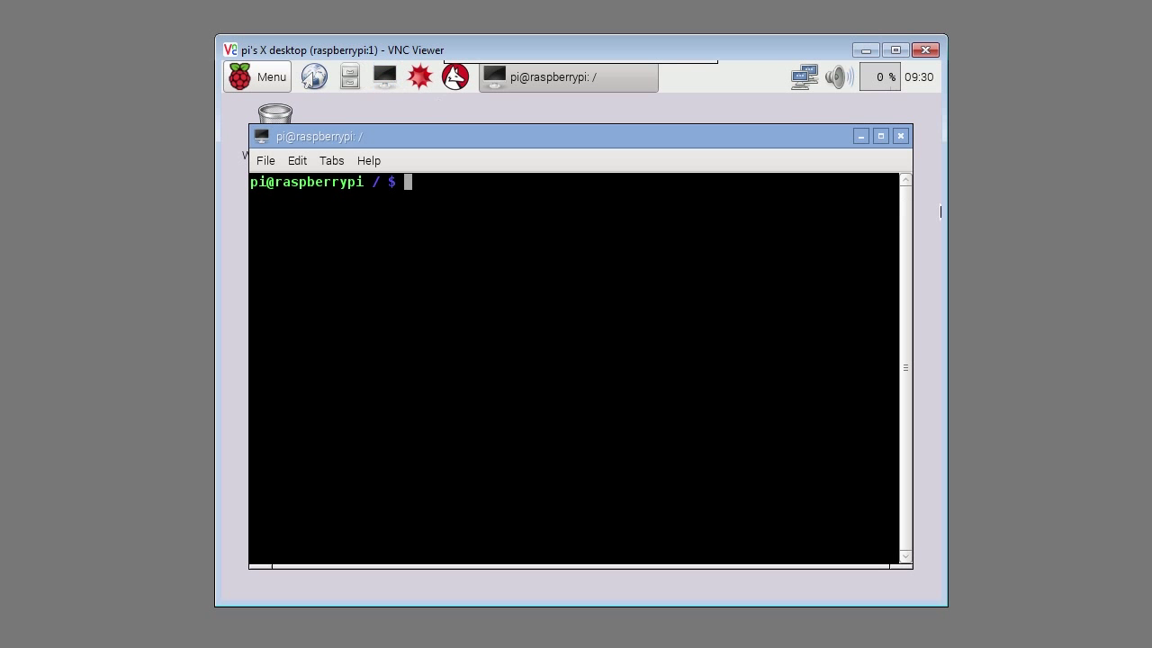
Step: Install samba and samba-common-bin with apt-get, answering y to continue
{"action": "key", "text": "ctrl+shift+v"}
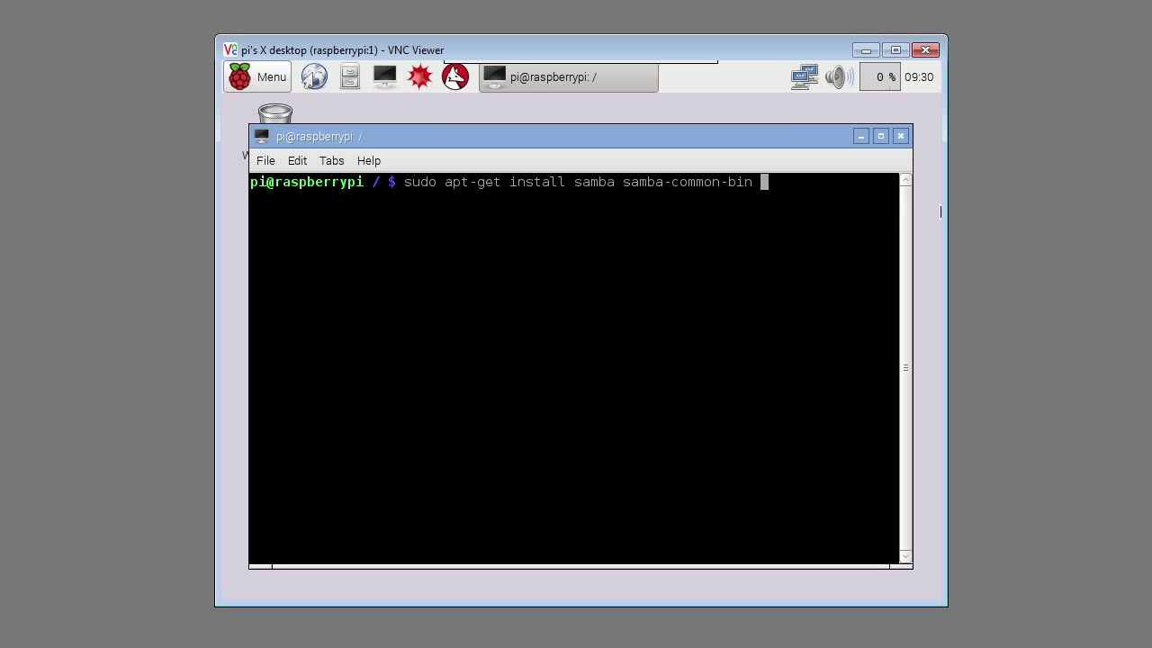
{"action": "key", "text": "Return"}
{"action": "type", "text": "y"}
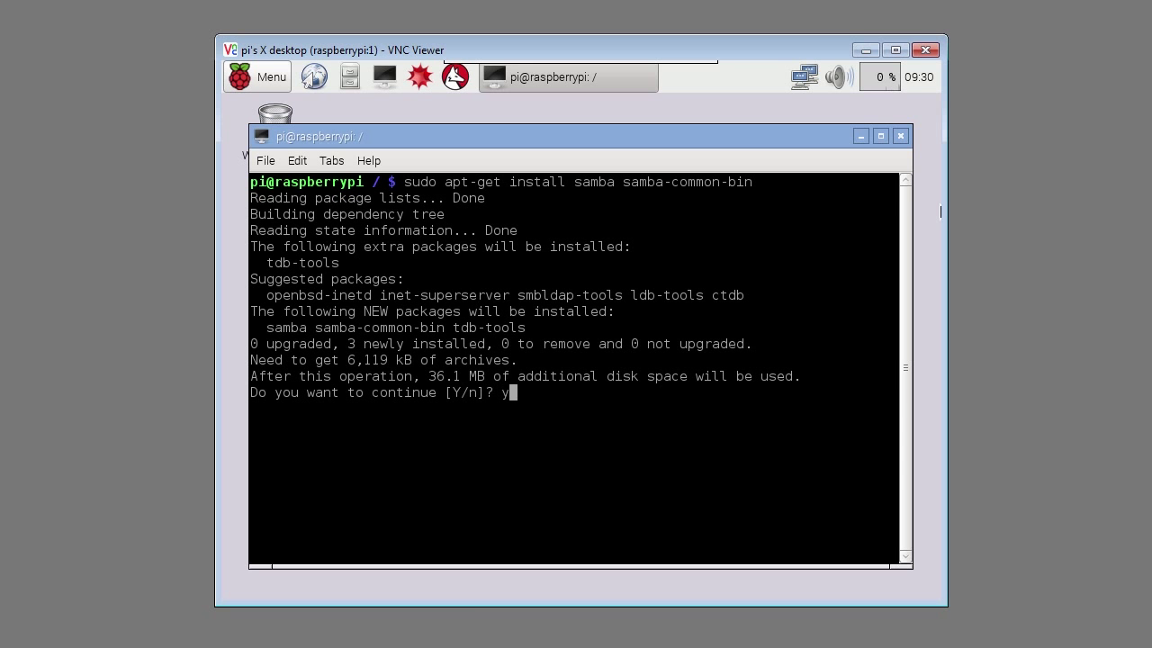
{"action": "key", "text": "Return"}
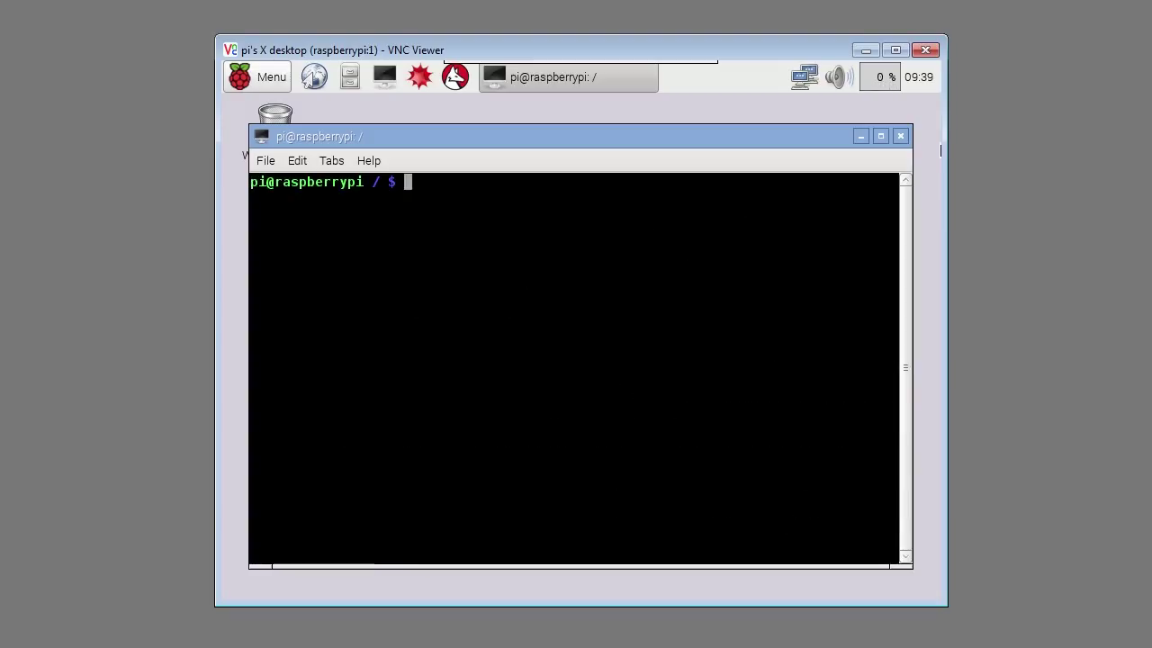
Step: Create the nasuser account in the users group and give it a Unix password
{"action": "type", "text": "sudo useradd nasuser -m -G users"}
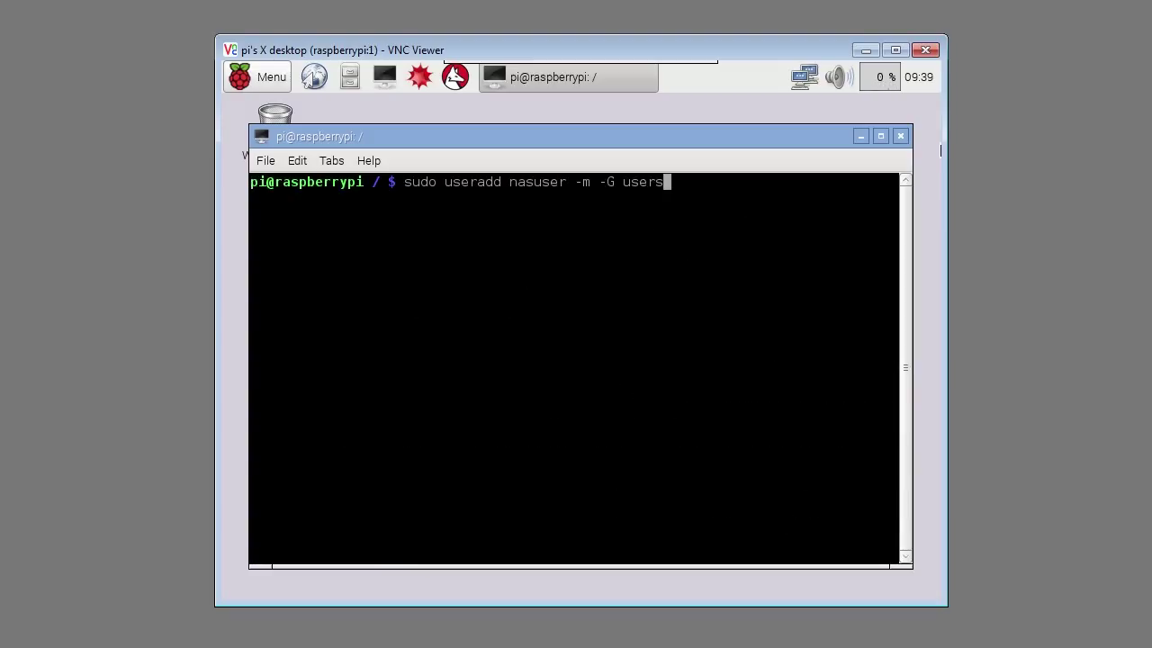
{"action": "key", "text": "Return"}
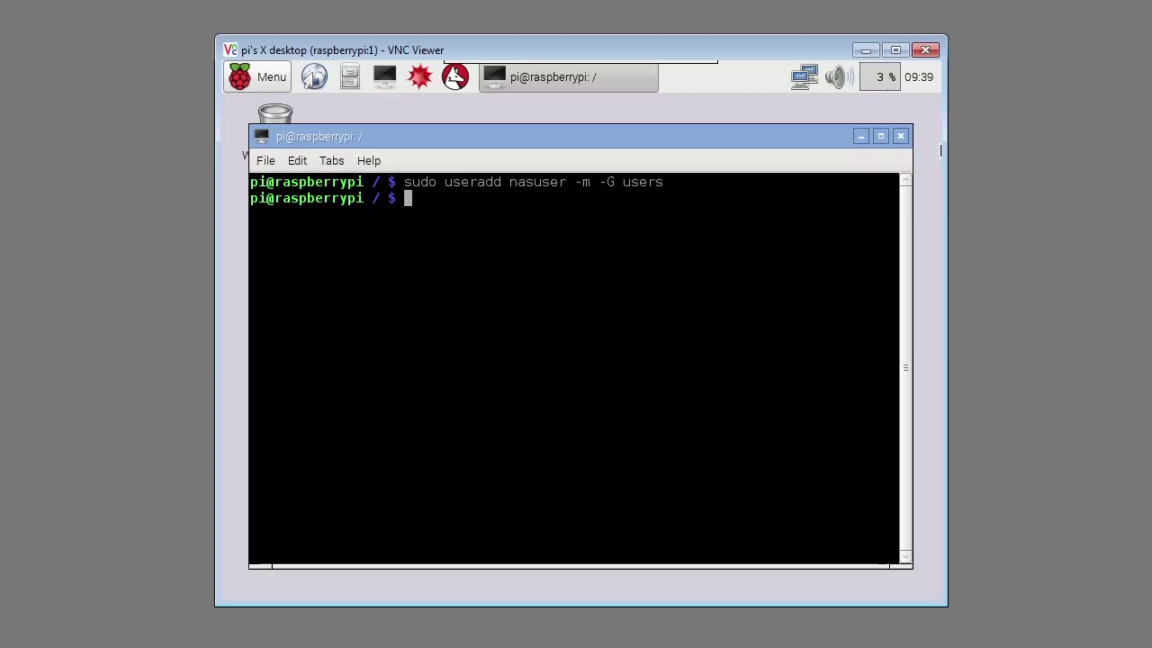
{"action": "type", "text": "sudo passwd nasuser"}
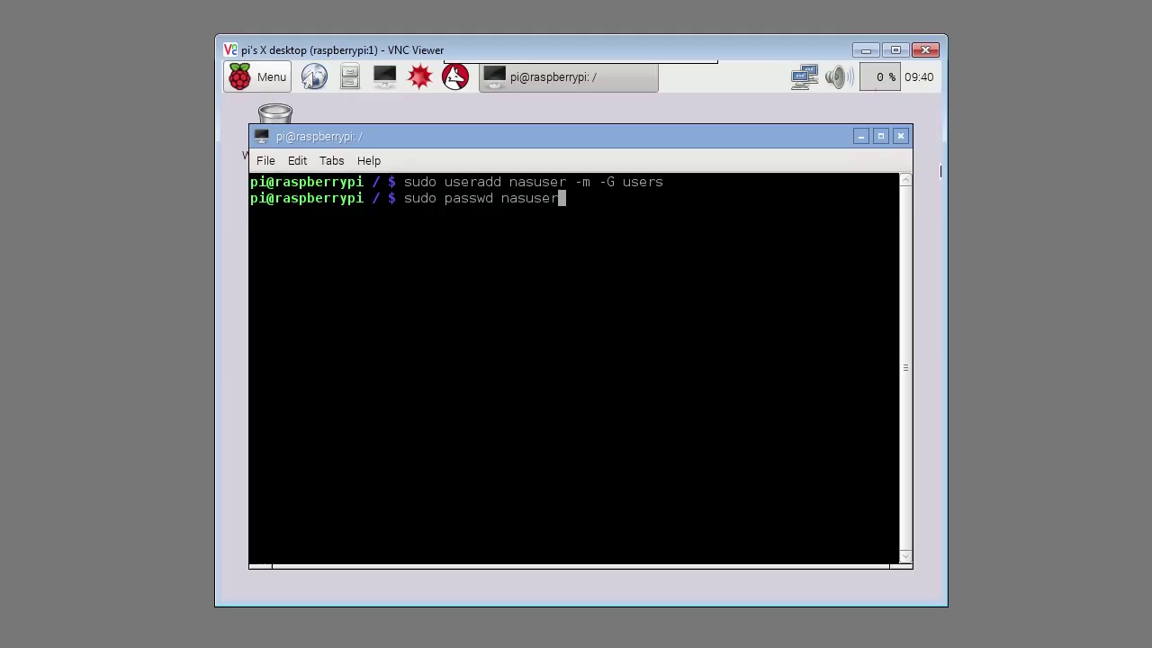
{"action": "key", "text": "Return"}
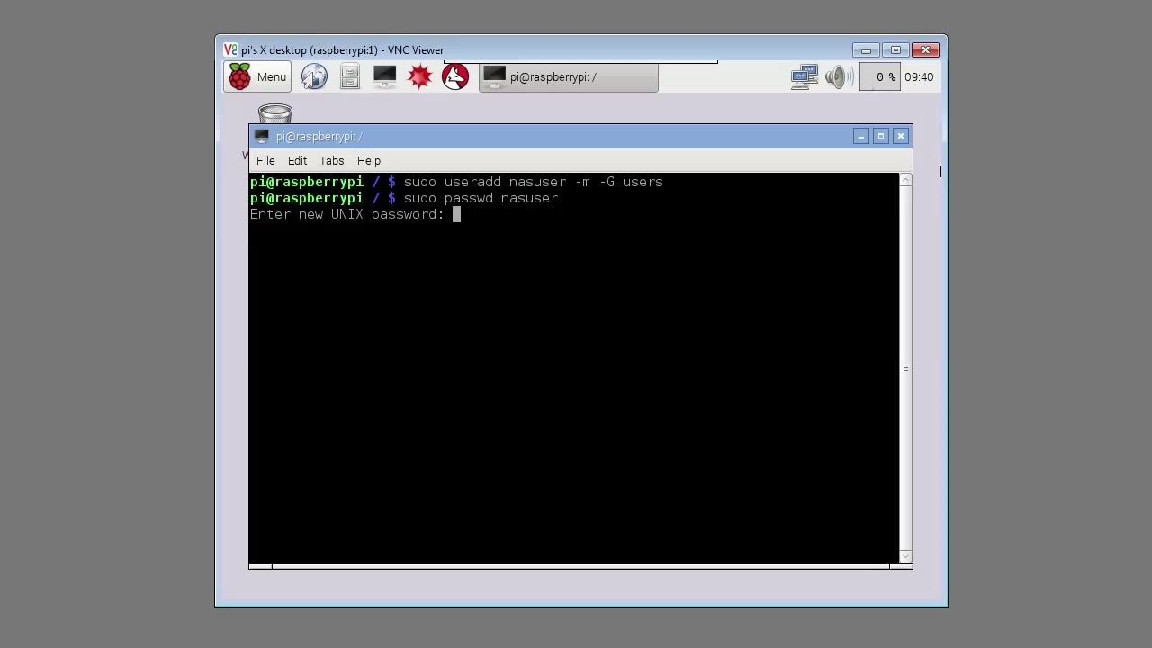
{"action": "key", "text": "Return"}
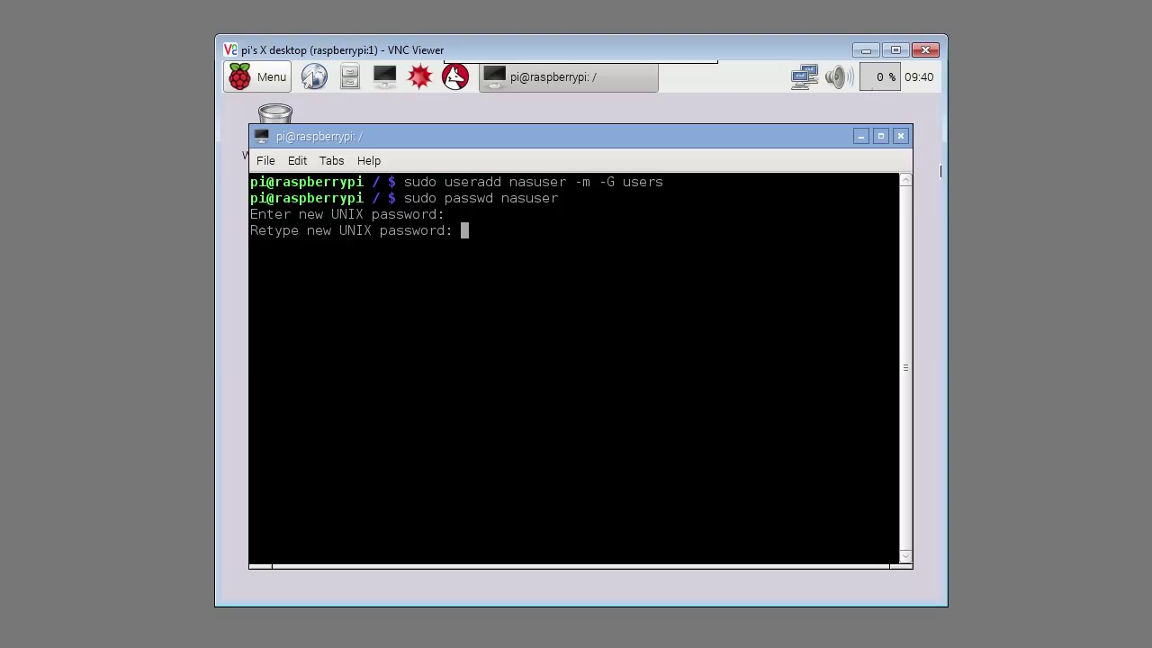
{"action": "key", "text": "Return"}
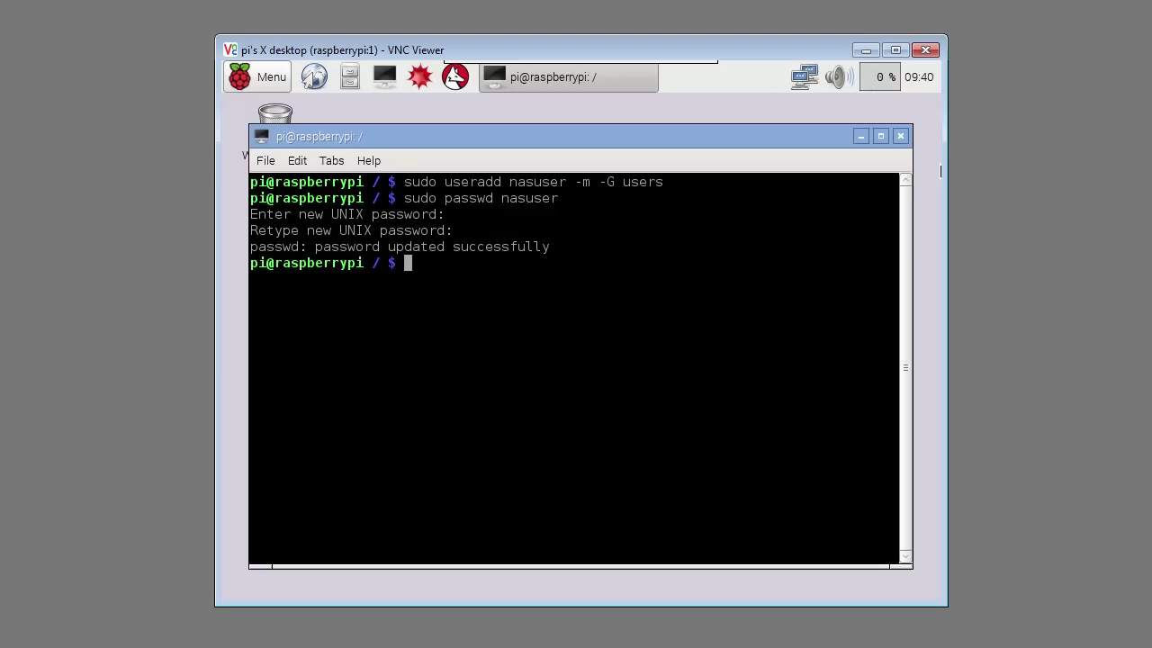
Step: Register nasuser as a Samba user with smbpasswd -a, setting its Samba password
{"action": "type", "text": "sudo smbpasswd -a nasuser"}
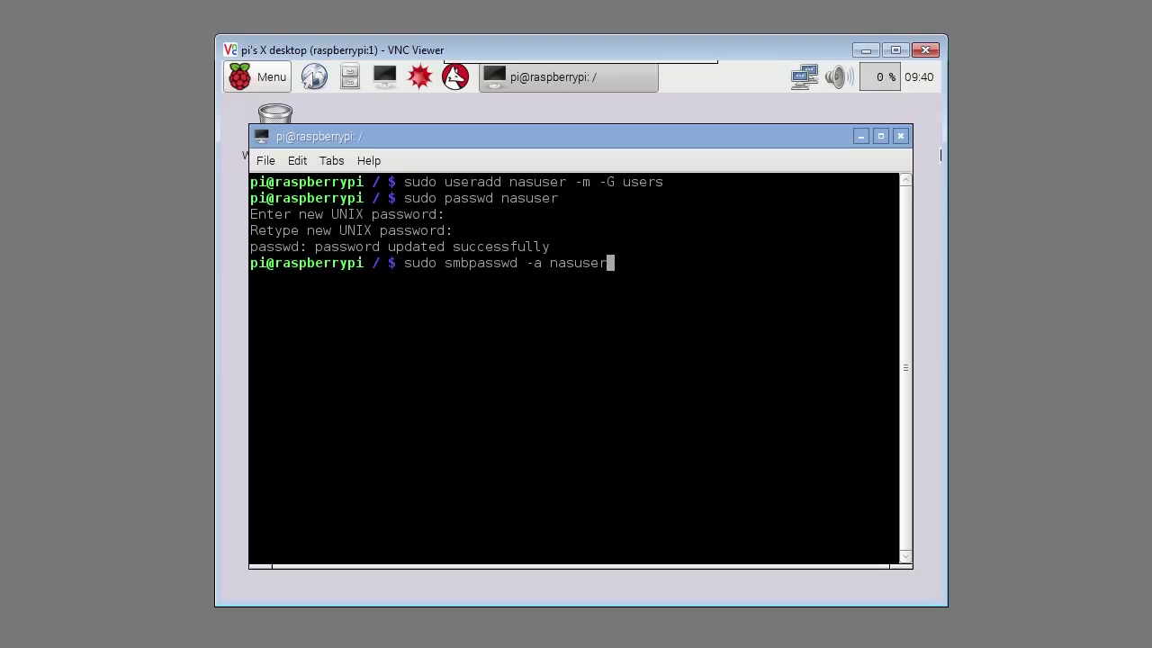
{"action": "key", "text": "Return"}
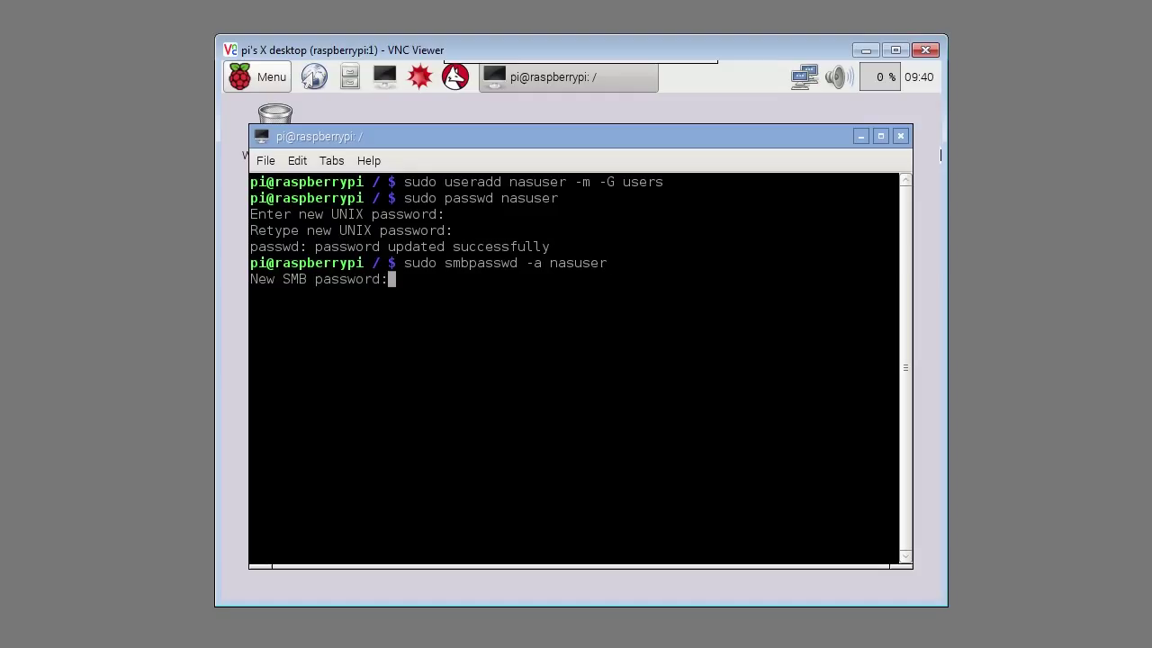
{"action": "key", "text": "Return"}
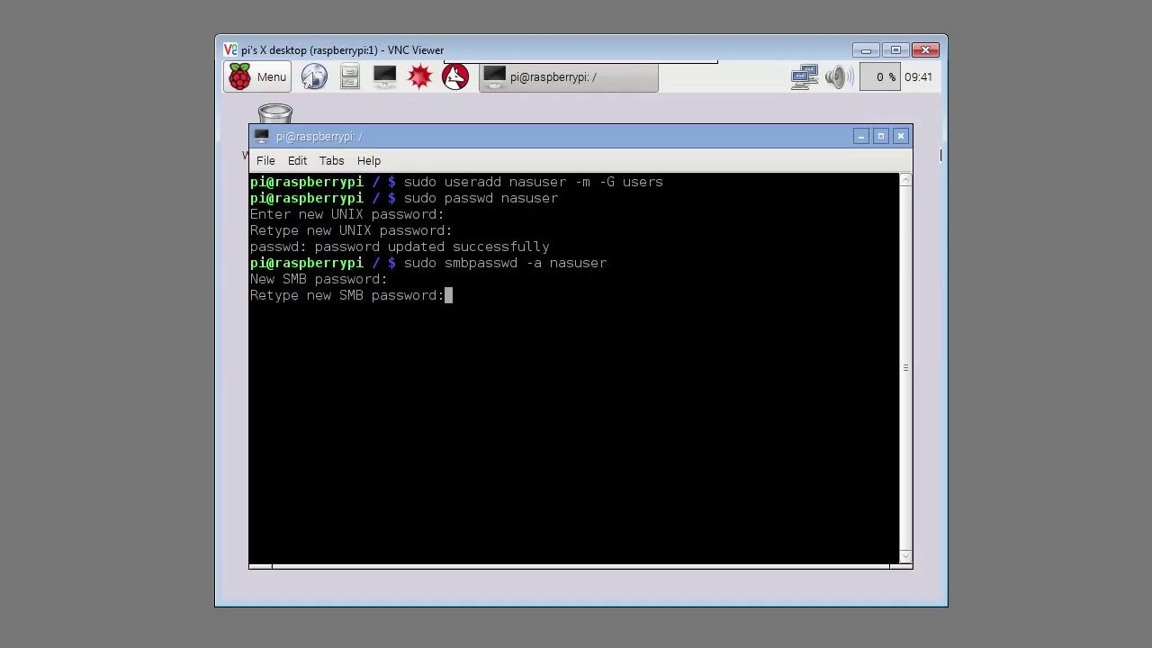
{"action": "key", "text": "Return"}
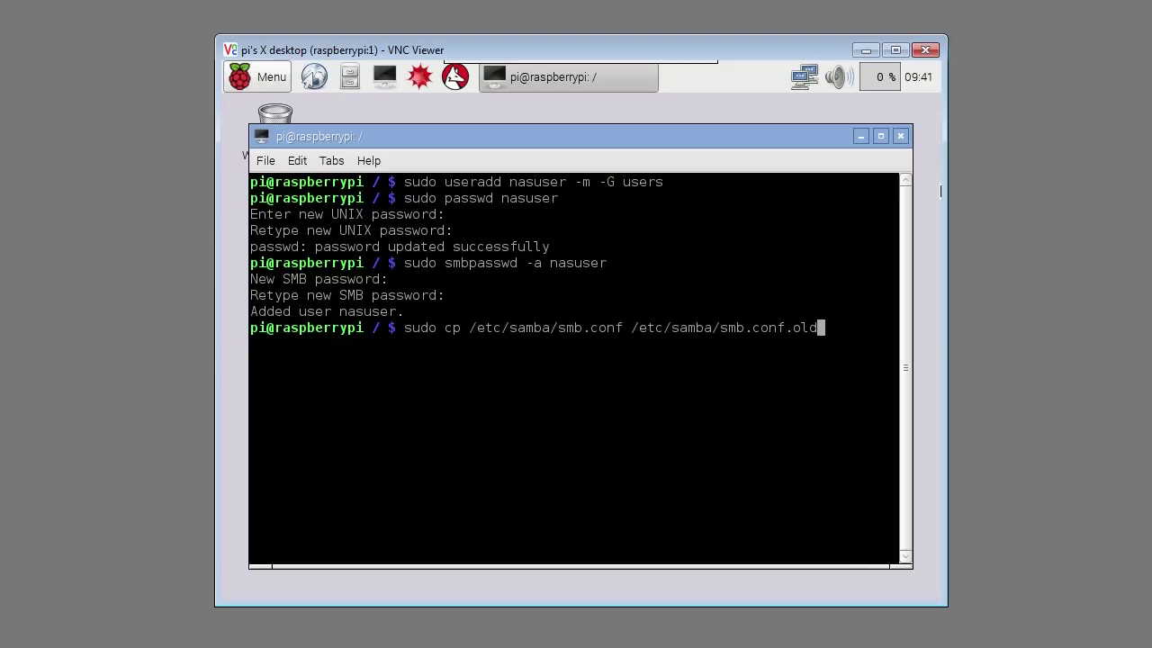
Step: Back up smb.conf to smb.conf.old and uncomment the security = user line
{"action": "key", "text": "Return"}
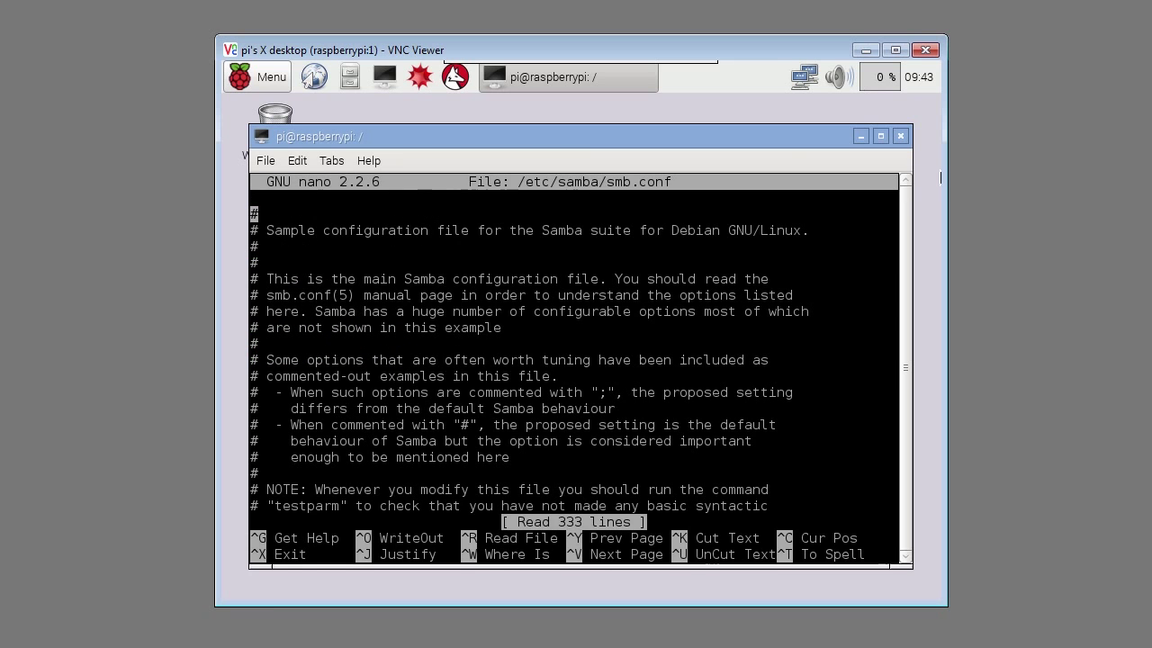
{"action": "key", "text": "ctrl+w"}
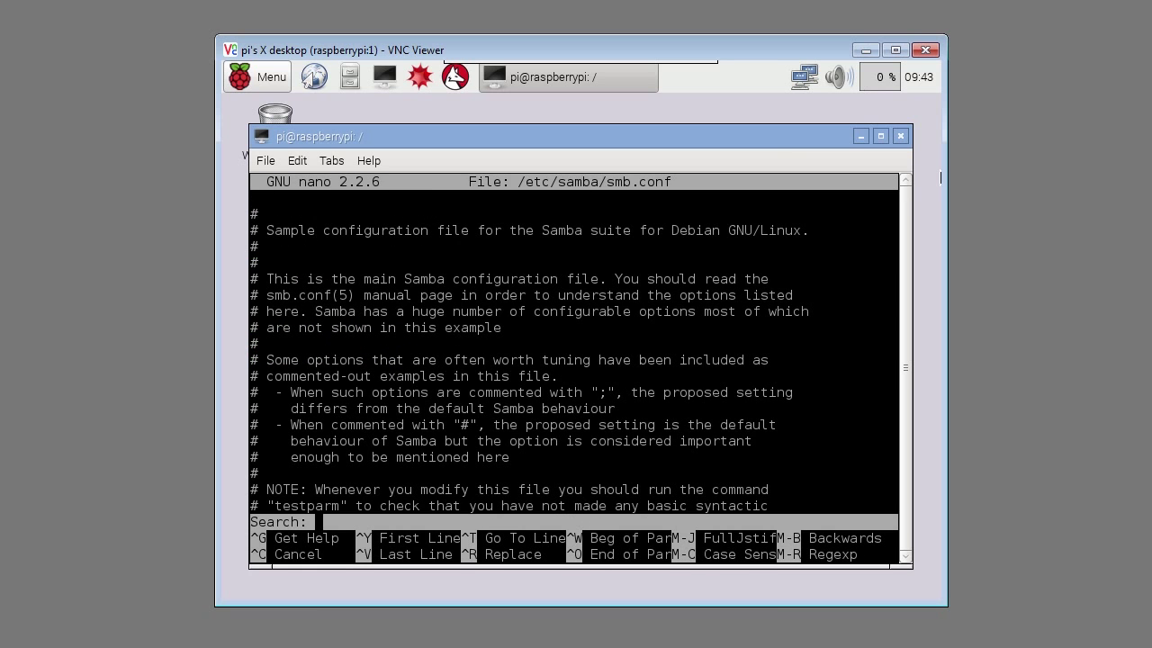
{"action": "type", "text": "security"}
{"action": "key", "text": "Return"}
{"action": "key", "text": "Down"}
{"action": "key", "text": "Down"}
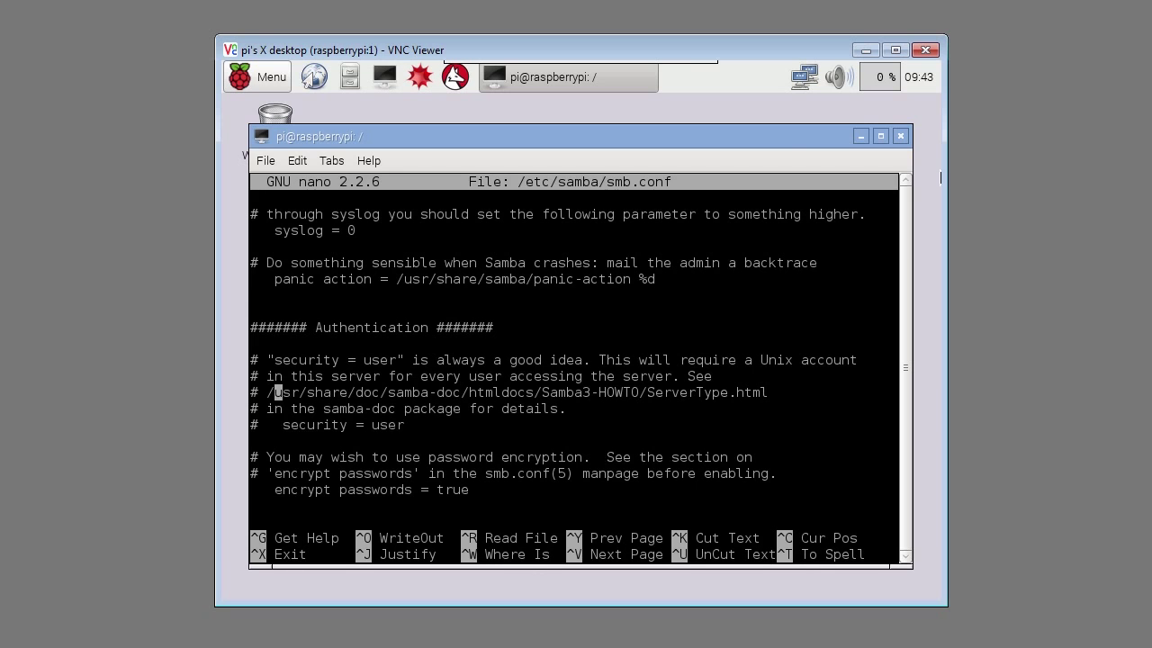
{"action": "key", "text": "Down"}
{"action": "key", "text": "Down"}
{"action": "key", "text": "Left"}
{"action": "key", "text": "Left"}
{"action": "key", "text": "Left"}
{"action": "key", "text": "Delete"}
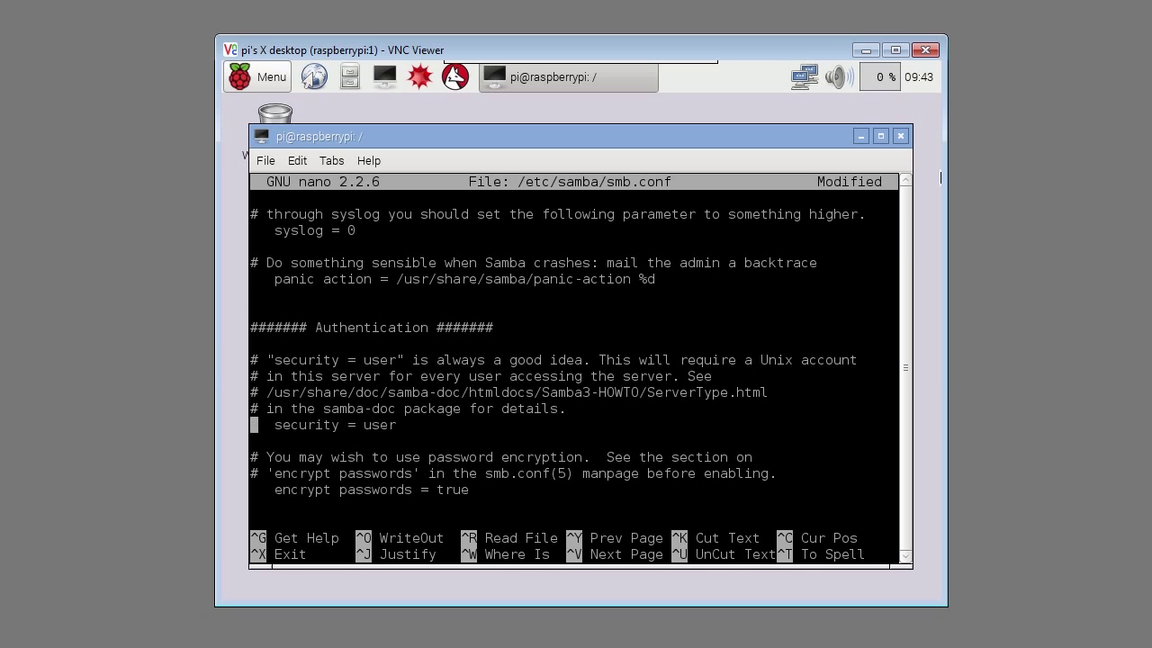
Step: Append the usbstick, usbhdd and user home share definitions to smb.conf and save
{"action": "key", "text": "Page_Down"}
{"action": "key", "text": "Page_Down"}
{"action": "key", "text": "Page_Down"}
{"action": "key", "text": "Page_Down"}
{"action": "key", "text": "Page_Down"}
{"action": "key", "text": "Page_Down"}
{"action": "key", "text": "Page_Down"}
{"action": "key", "text": "Page_Down"}
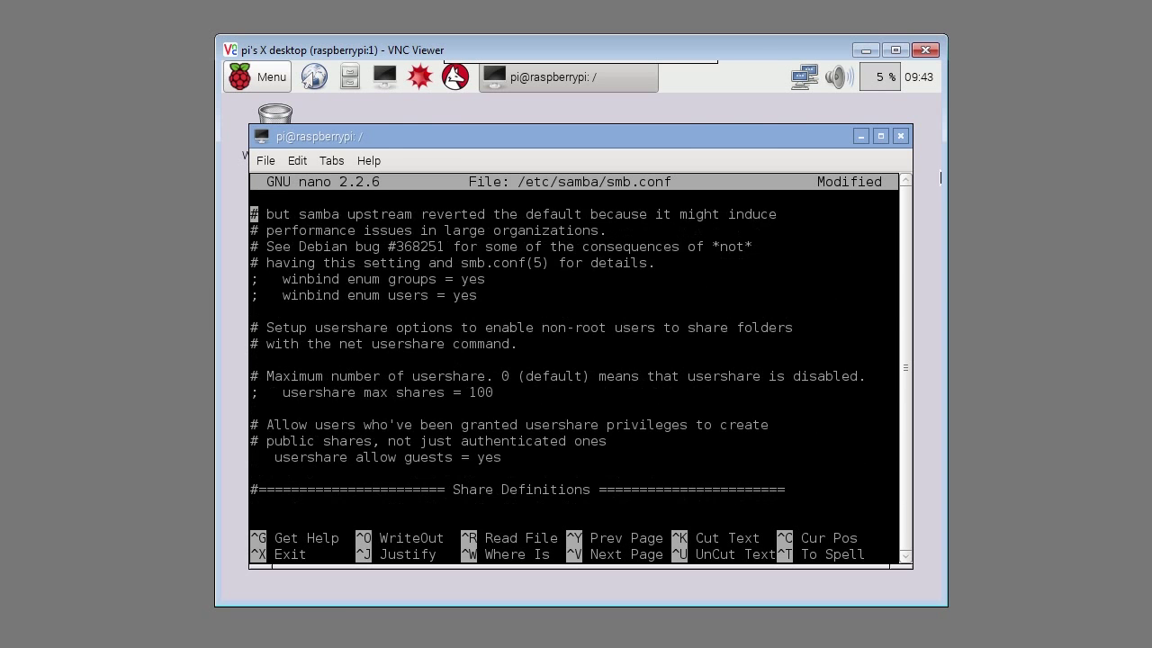
{"action": "key", "text": "Page_Down"}
{"action": "key", "text": "Page_Down"}
{"action": "key", "text": "Page_Down"}
{"action": "key", "text": "Page_Down"}
{"action": "key", "text": "Page_Down"}
{"action": "key", "text": "Page_Down"}
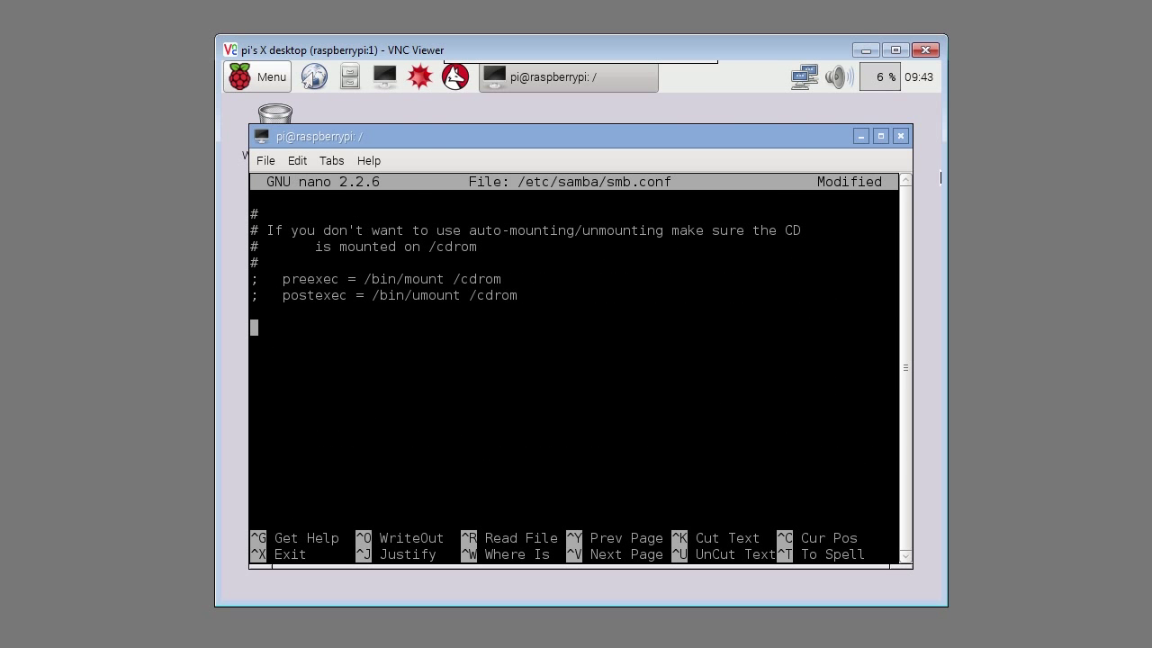
{"action": "key", "text": "ctrl+shift+v"}
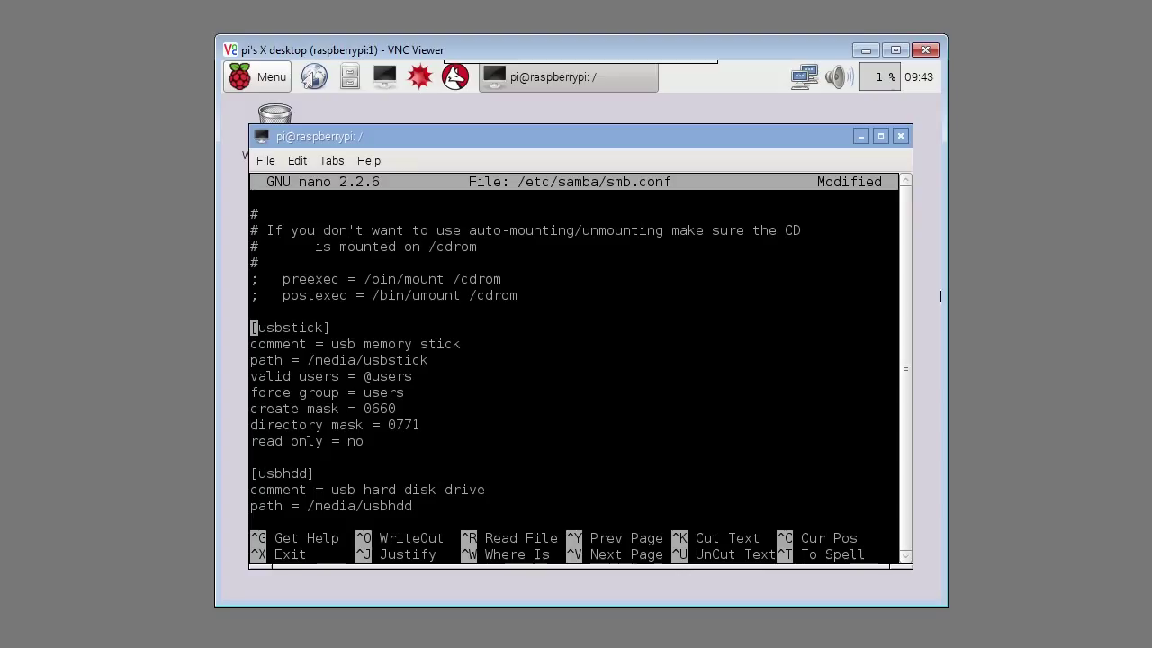
{"action": "key", "text": "Down"}
{"action": "key", "text": "Down"}
{"action": "key", "text": "Down"}
{"action": "key", "text": "Down"}
{"action": "key", "text": "Down"}
{"action": "key", "text": "Down"}
{"action": "key", "text": "Down"}
{"action": "key", "text": "Down"}
{"action": "key", "text": "Down"}
{"action": "key", "text": "Down"}
{"action": "key", "text": "Down"}
{"action": "key", "text": "Down"}
{"action": "key", "text": "Down"}
{"action": "key", "text": "Down"}
{"action": "key", "text": "Down"}
{"action": "key", "text": "Down"}
{"action": "key", "text": "Down"}
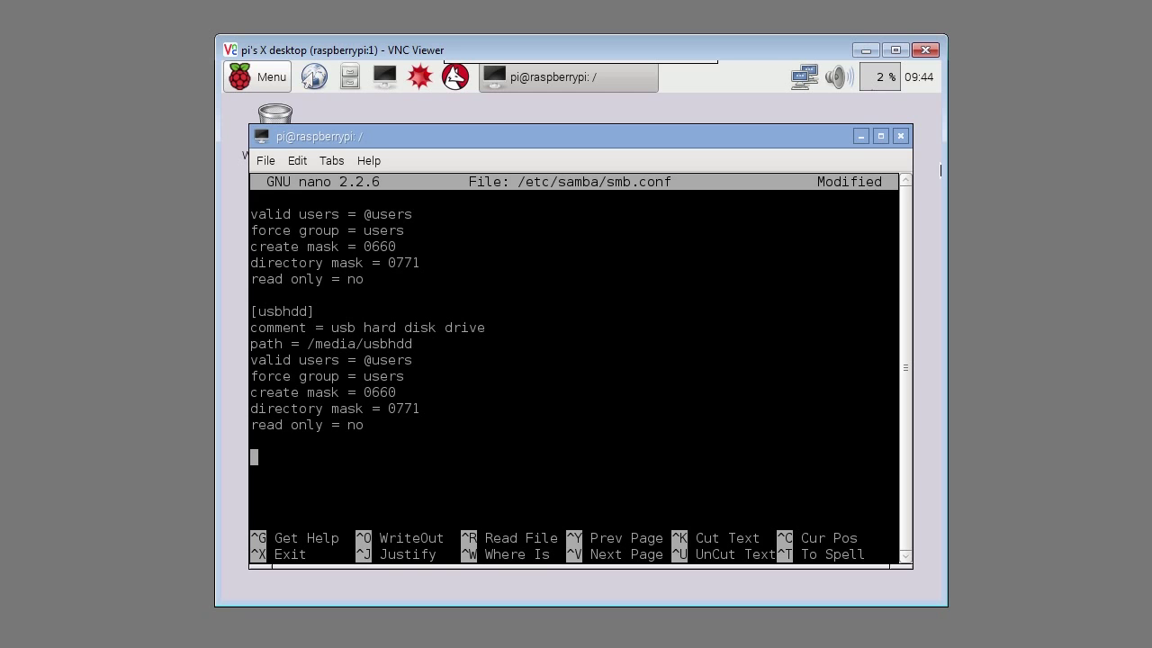
{"action": "type", "text": "[nasuser] browseable = no read only = yes valid users = nasuser path = /home/nasuser hide unreadable = yes"}
{"action": "key", "text": "ctrl+x"}
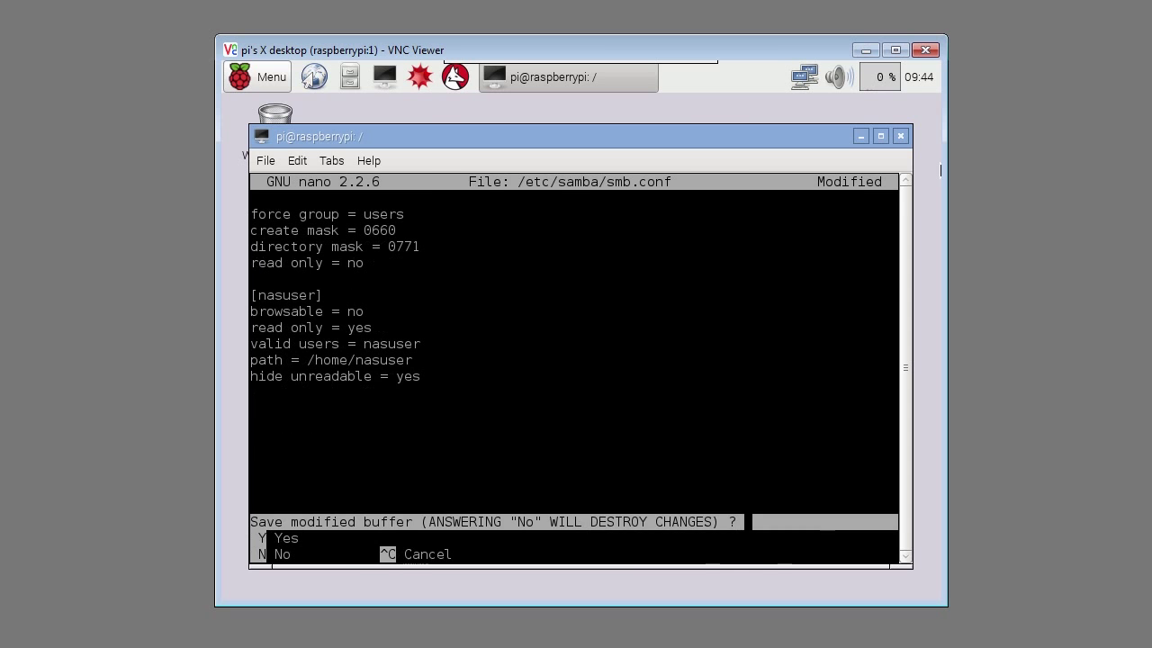
{"action": "key", "text": "y"}
{"action": "key", "text": "Return"}
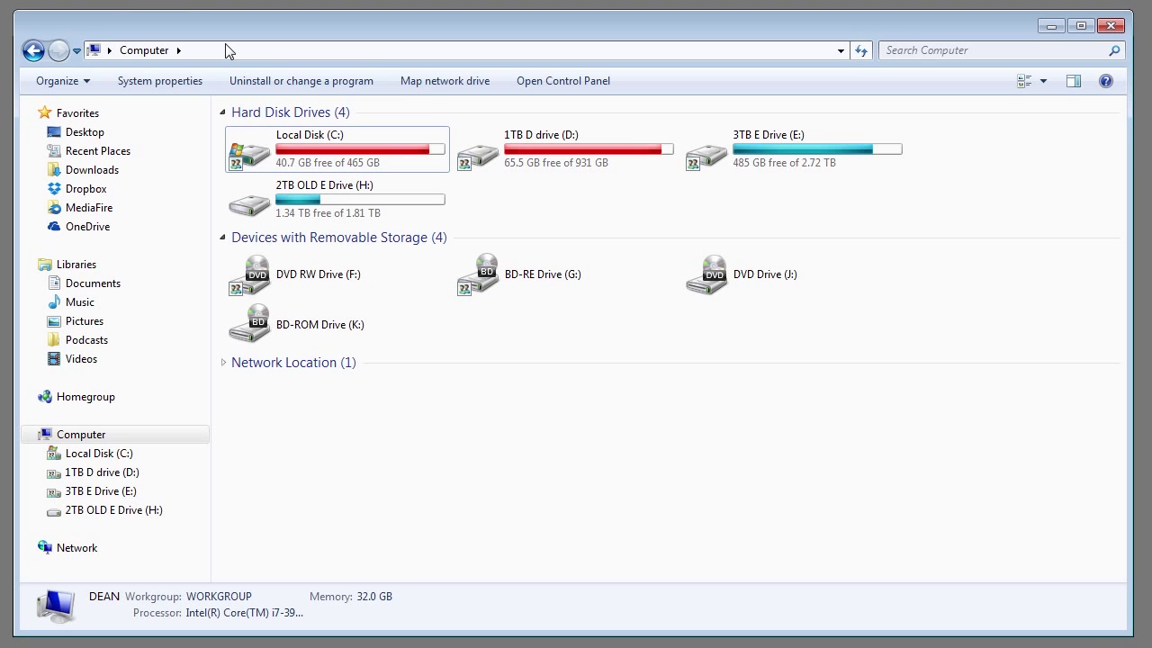
Step: Go to \\RASPBERRYPI in Windows Explorer and open the usbstick share
{"action": "left_click", "coordinate": [225, 51]}
{"action": "type", "text": "\\\\RASPBERRYPI"}
{"action": "key", "text": "Return"}
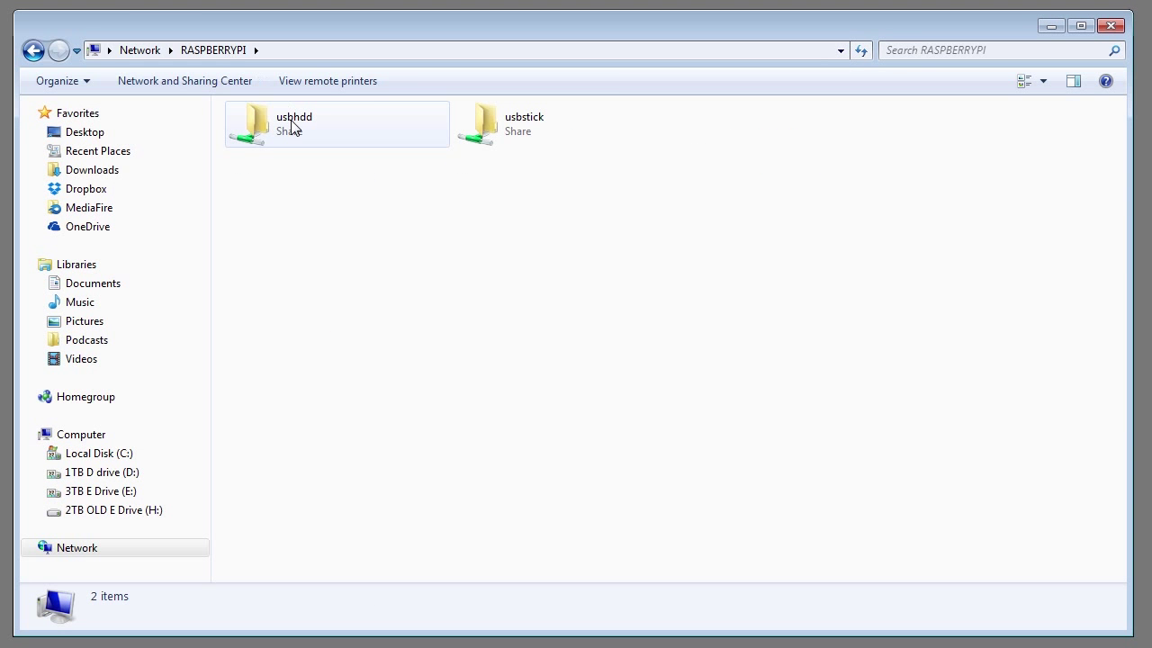
{"action": "double_click", "coordinate": [491, 135]}
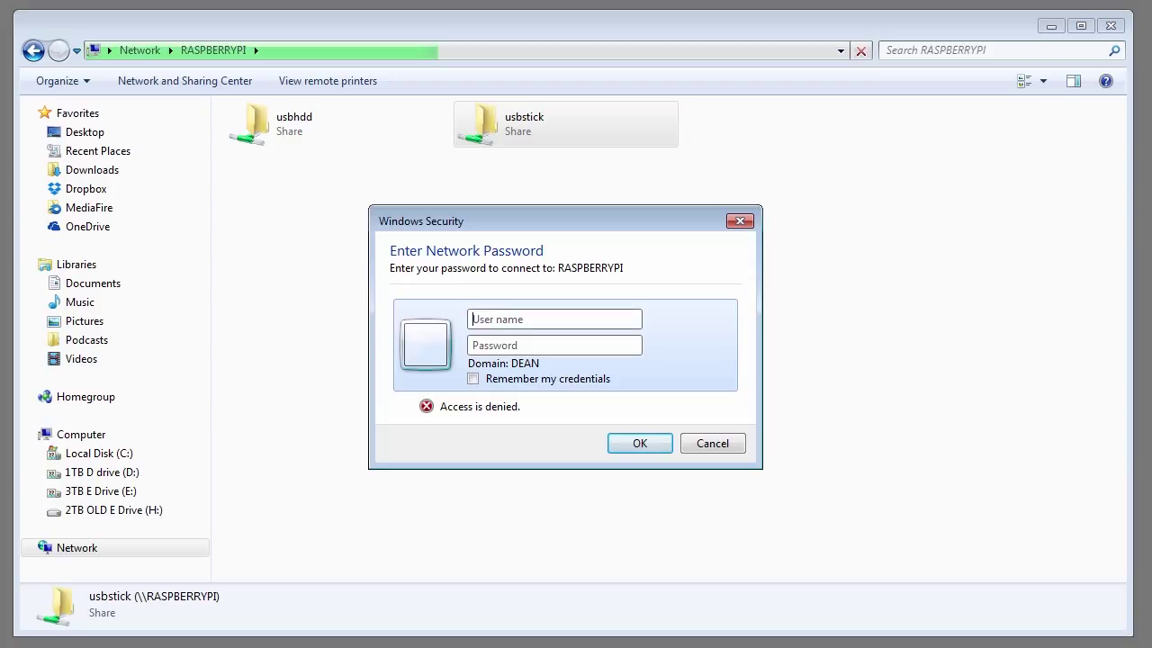
Step: Sign in with the Samba user's name and password, remembering the credentials
{"action": "type", "text": "nasuser"}
{"action": "key", "text": "Tab"}
{"action": "type", "text": "******"}
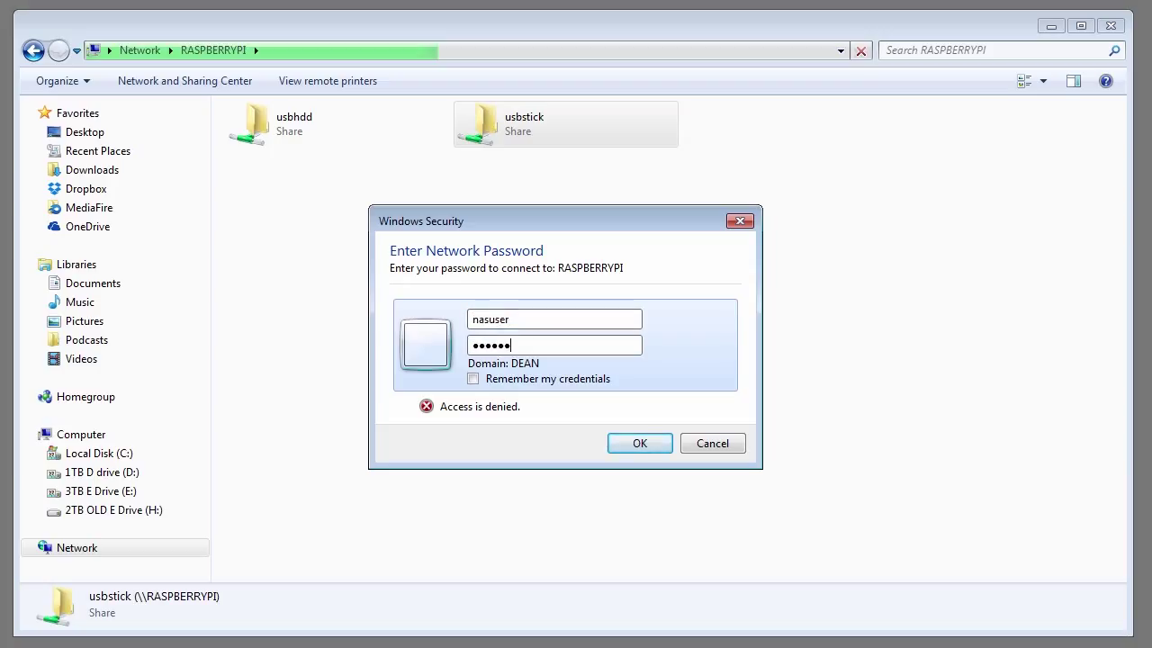
{"action": "left_click", "coordinate": [473, 379]}
{"action": "left_click", "coordinate": [627, 444]}
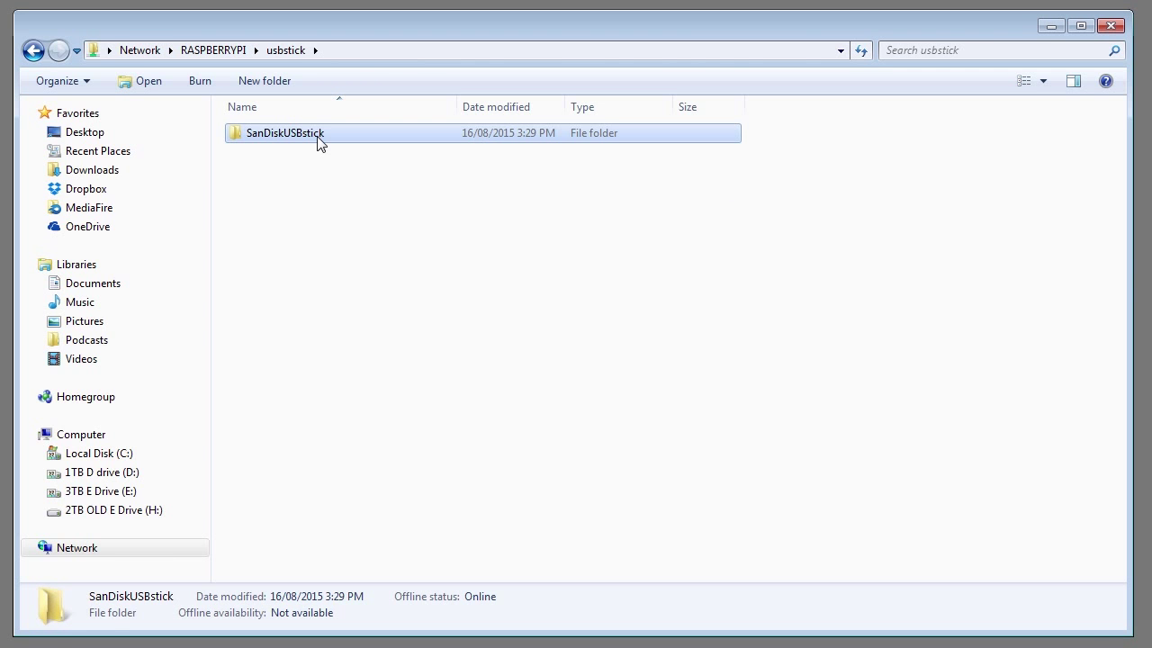
Step: Create a new folder named test at the top level of the usbstick share
{"action": "double_click", "coordinate": [318, 142]}
{"action": "left_click", "coordinate": [297, 52]}
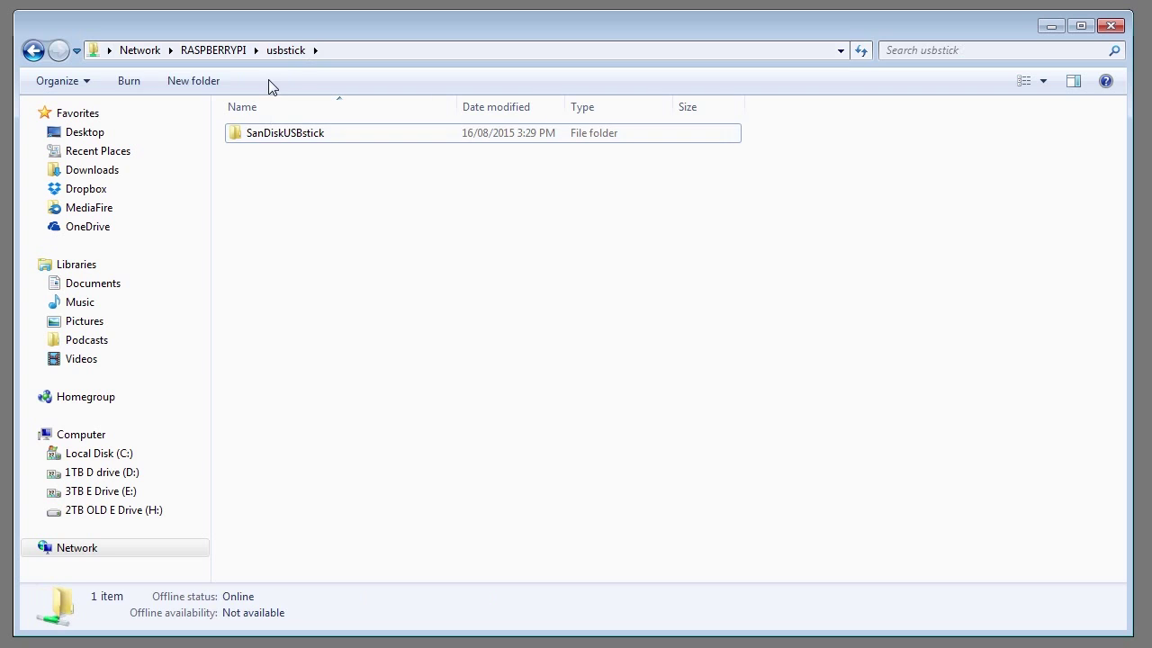
{"action": "left_click", "coordinate": [198, 81]}
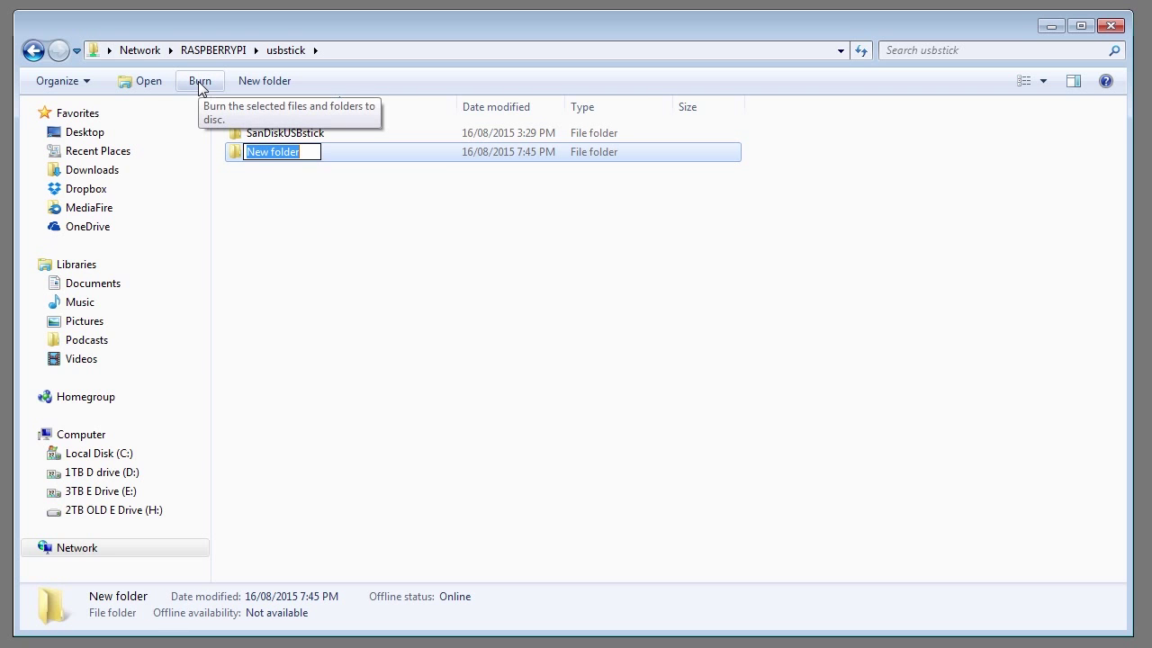
{"action": "type", "text": "test"}
{"action": "key", "text": "Return"}
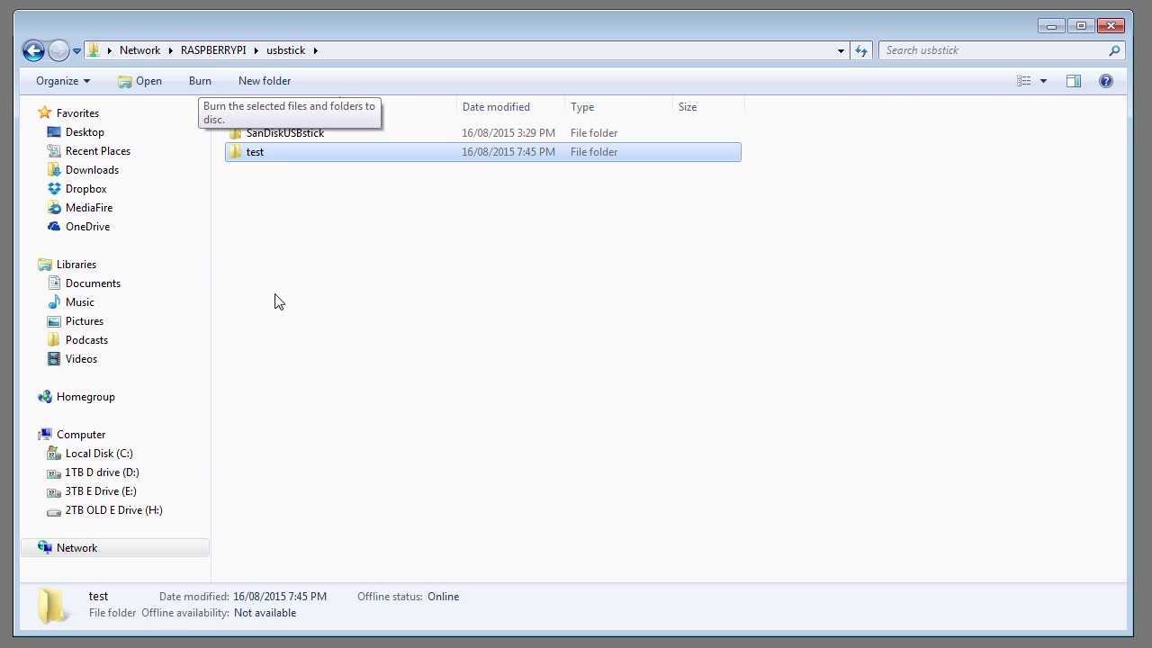
{"action": "left_click", "coordinate": [277, 301]}
{"action": "left_click", "coordinate": [263, 159]}
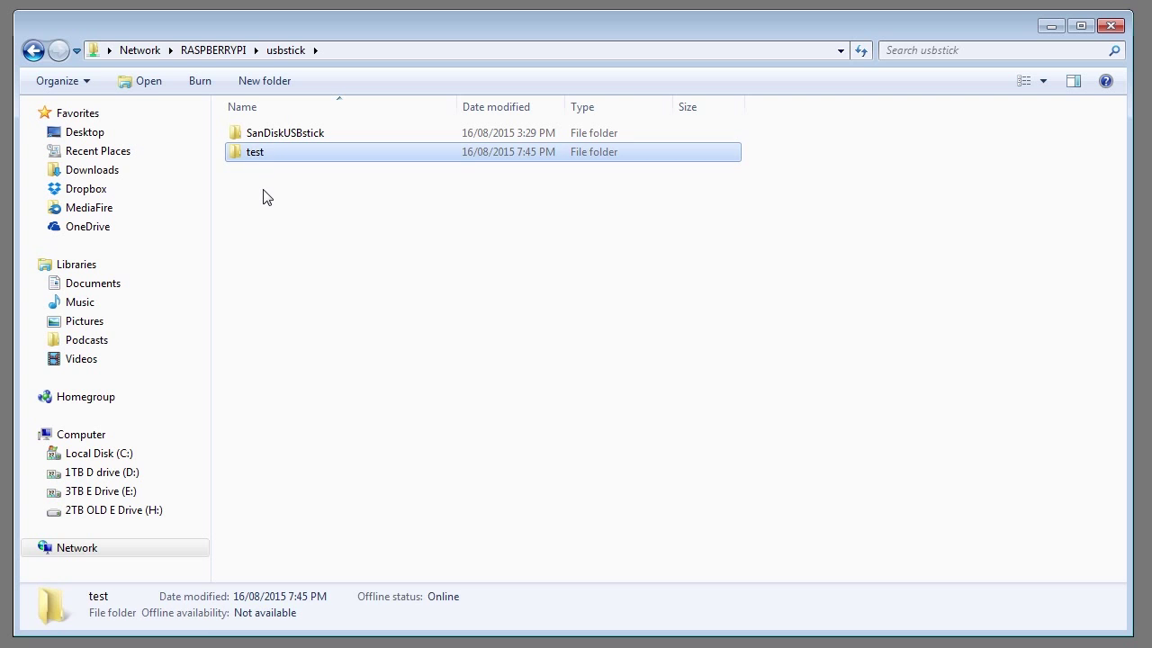